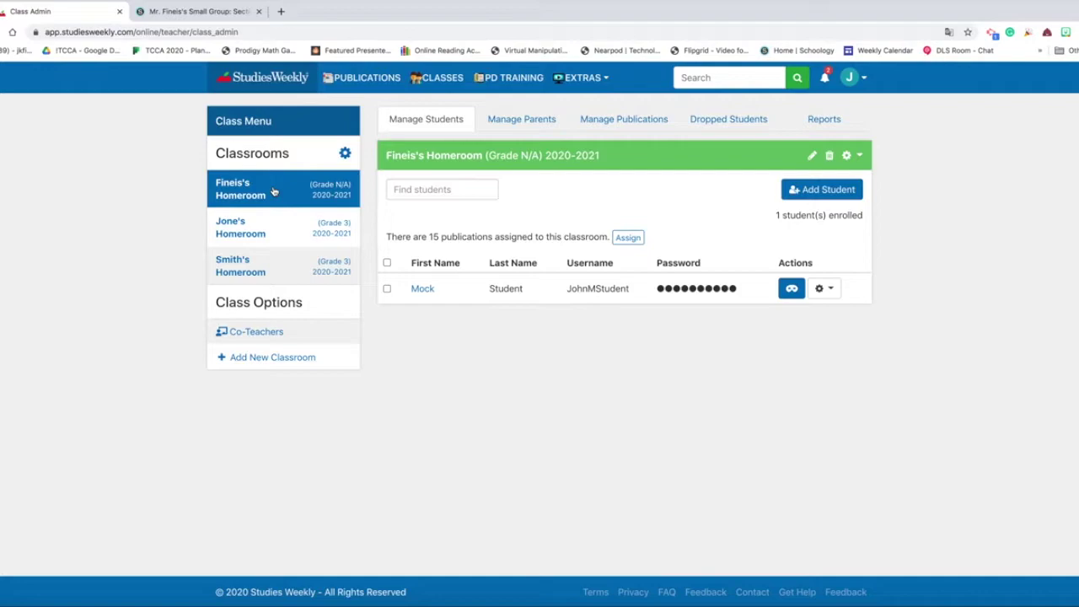
Hide all publications for the first homeroom except Texas Spanish Third Grade Community Studies Weekly and Texas Community Studies Weekly
left_click(626, 121)
left_click(853, 186)
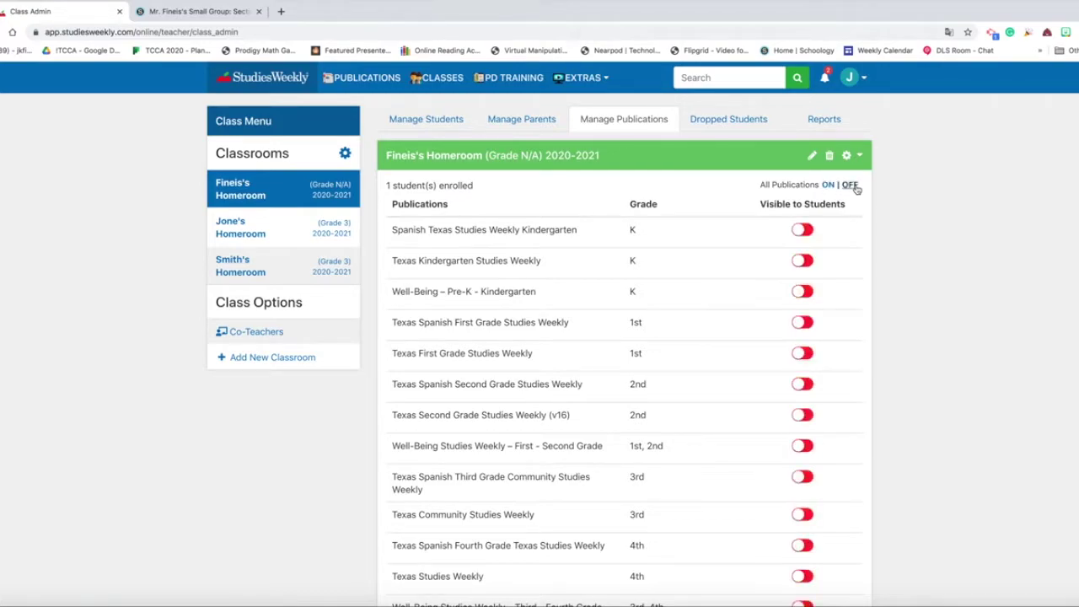
left_click(801, 478)
left_click(801, 515)
For the second homeroom, turn off all publications and make Texas Community Studies Weekly visible to students
left_click(259, 238)
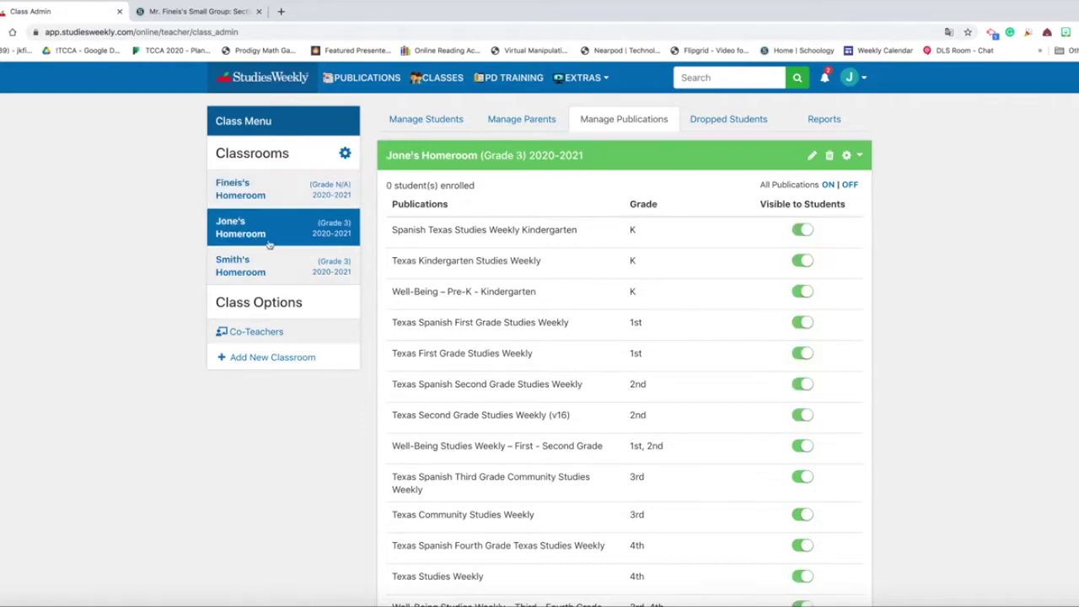
left_click(848, 184)
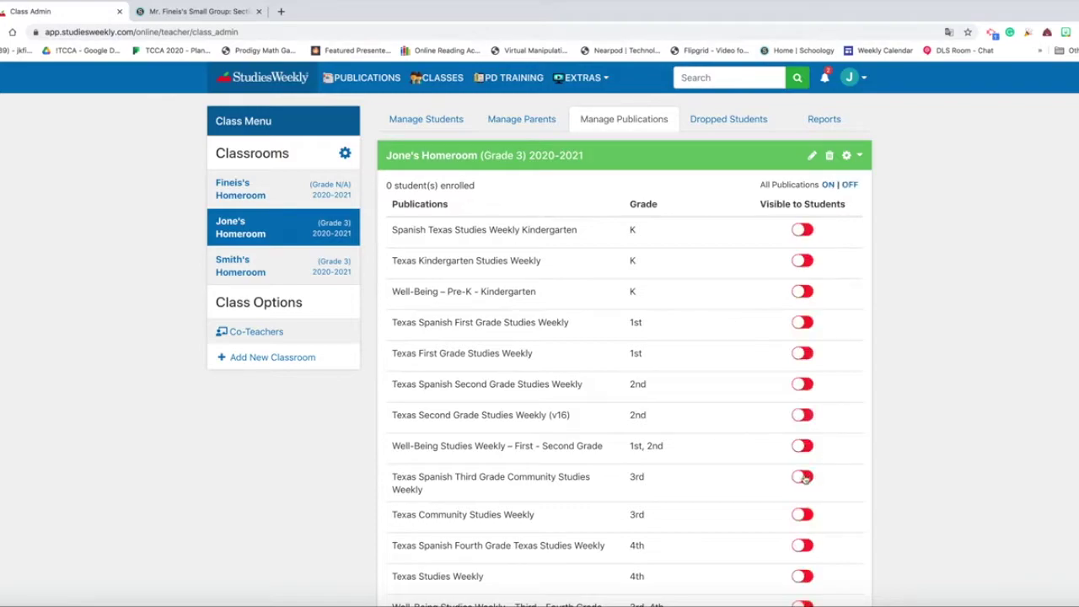
left_click(804, 515)
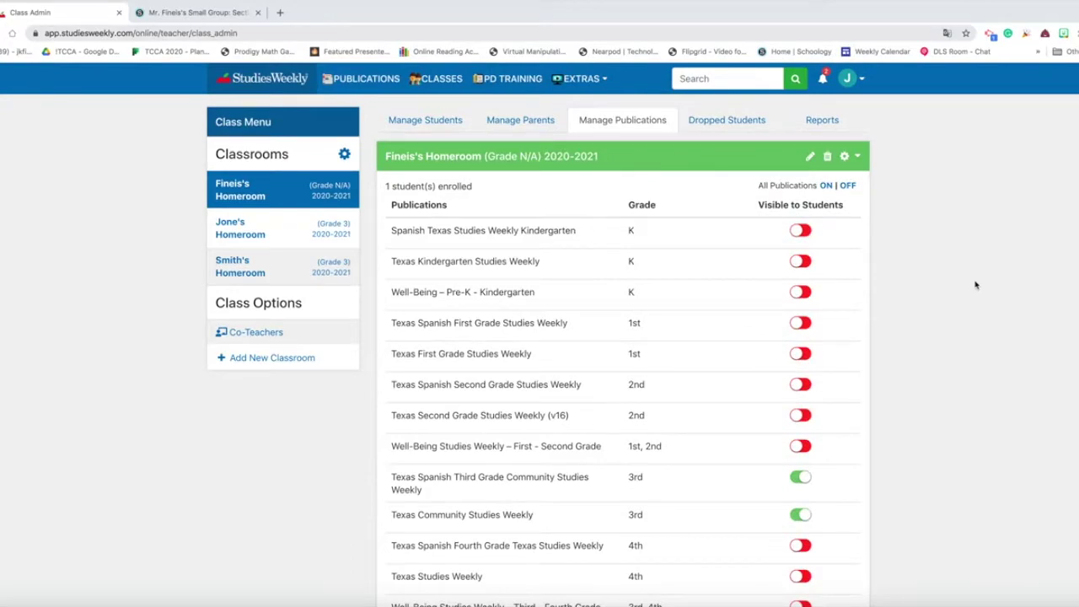
Open the third-grade Texas Community Studies Weekly publication and look through its list of weekly units
left_click(367, 82)
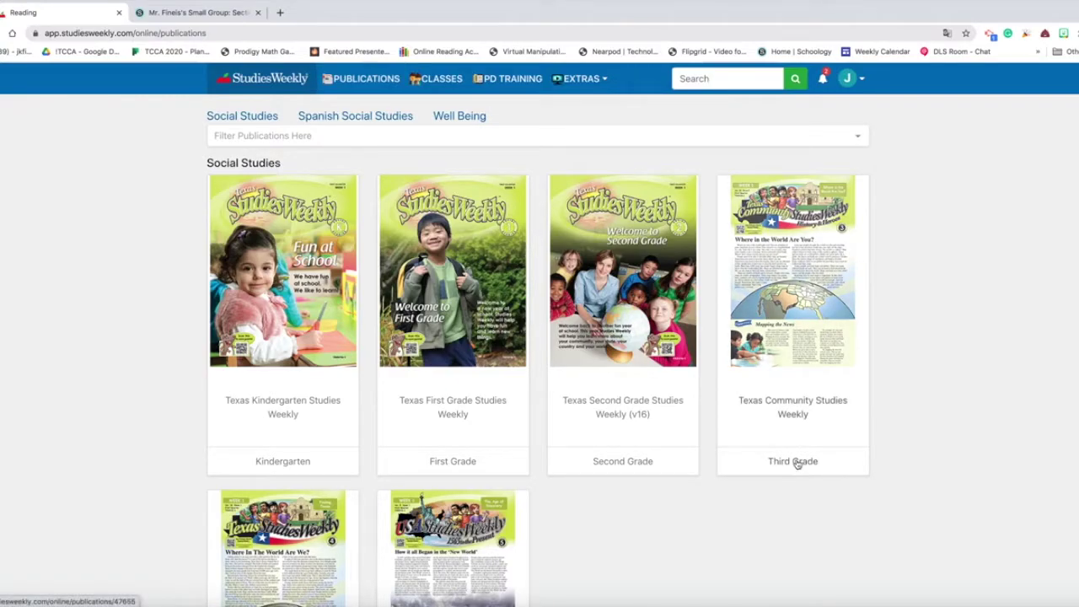
left_click(797, 464)
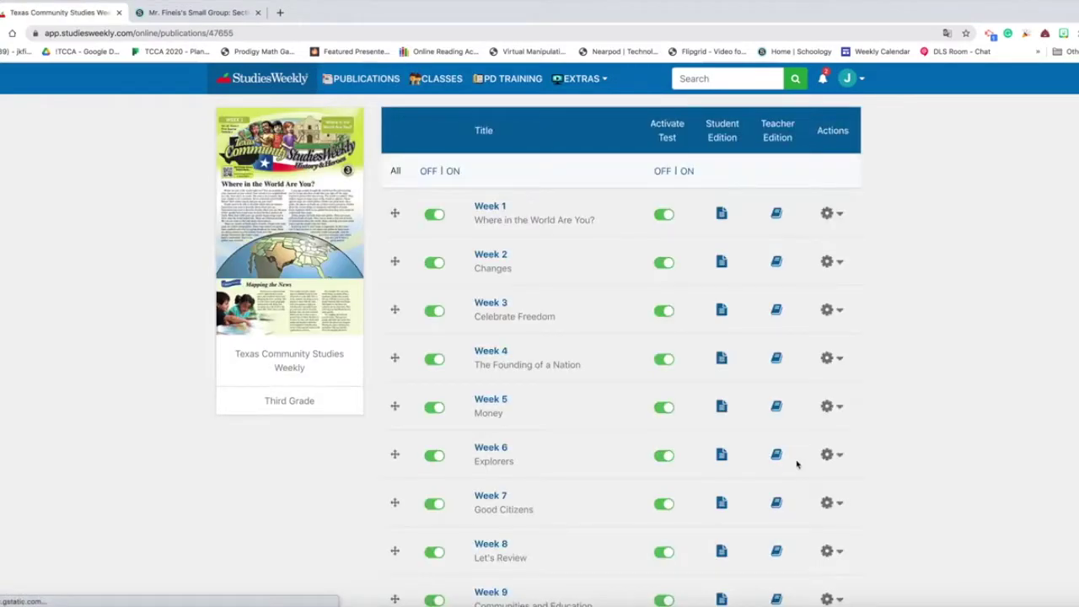
scroll(467, 207, "down", 3)
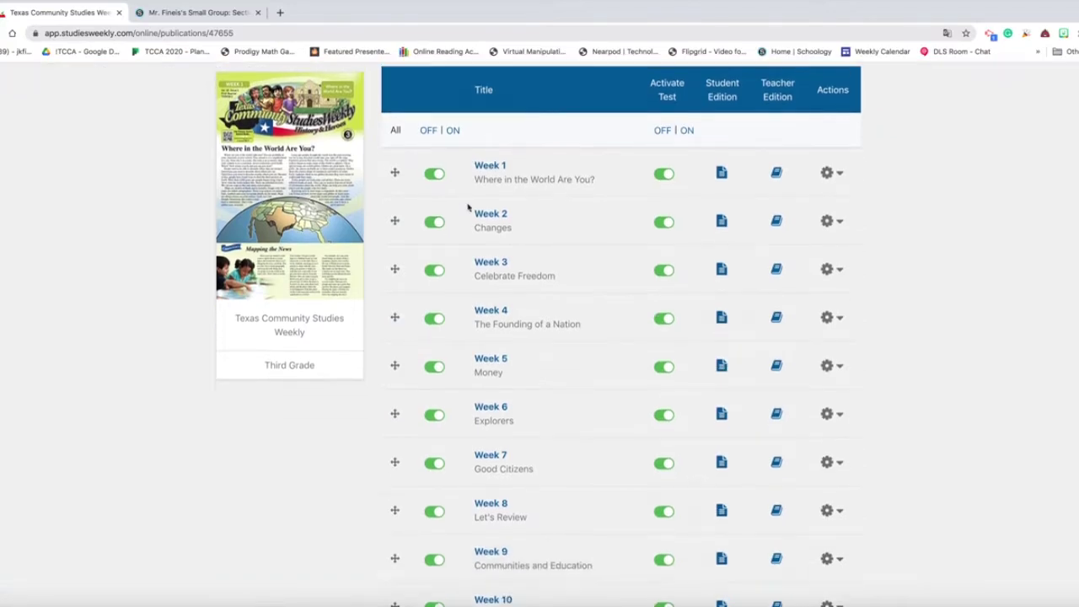
scroll(468, 207, "down", 10)
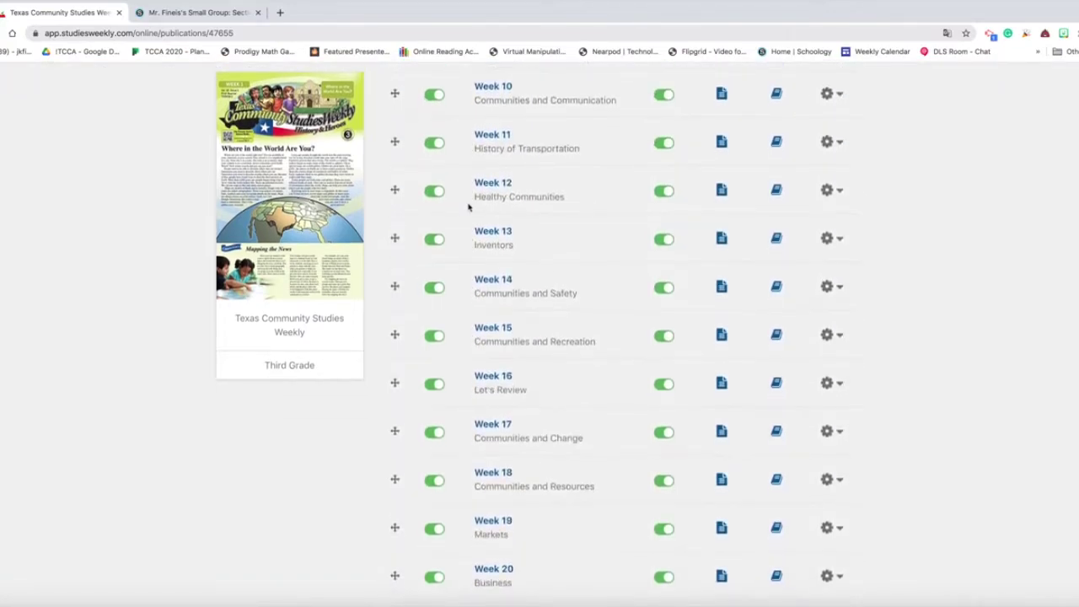
scroll(469, 206, "down", 5)
scroll(469, 207, "up", 3)
scroll(468, 207, "up", 14)
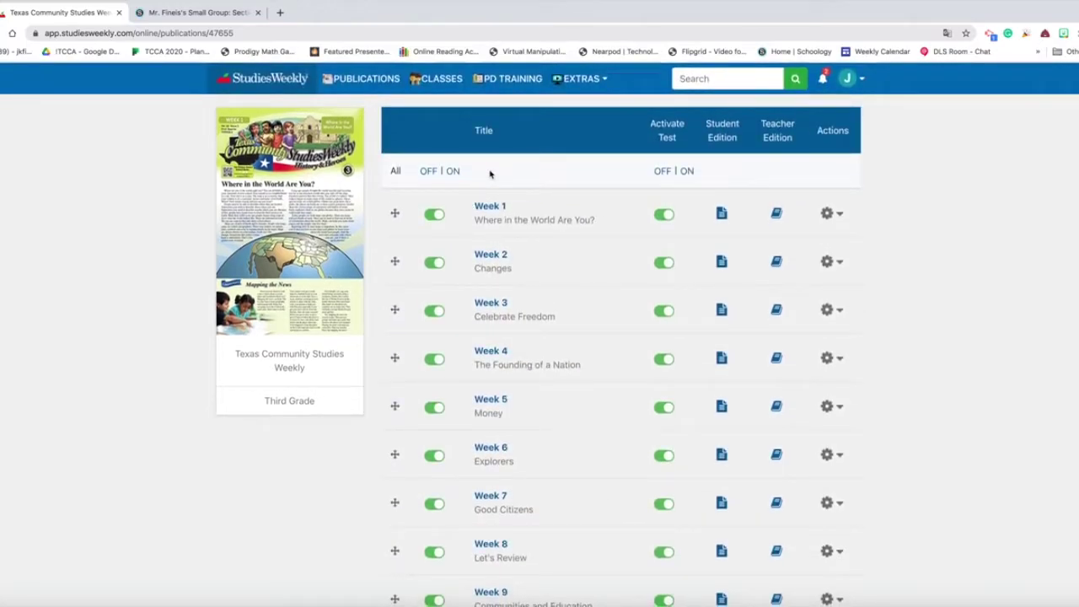
Turn off all weekly units in the publication and turn on only Weeks 1 to 6
left_click(429, 172)
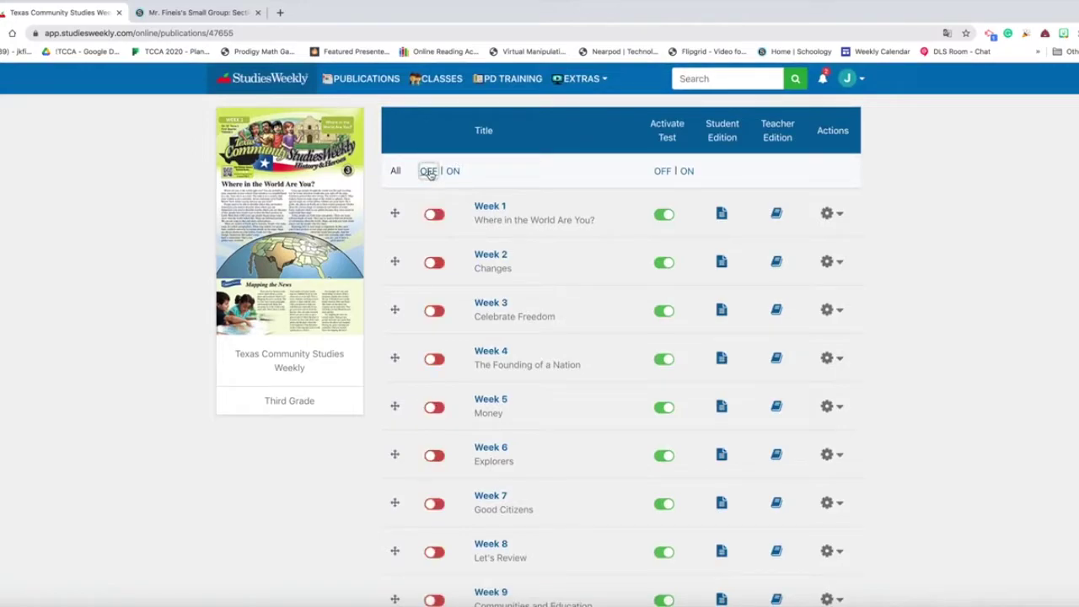
left_click(435, 217)
left_click(436, 265)
left_click(435, 311)
left_click(434, 360)
left_click(434, 409)
left_click(436, 454)
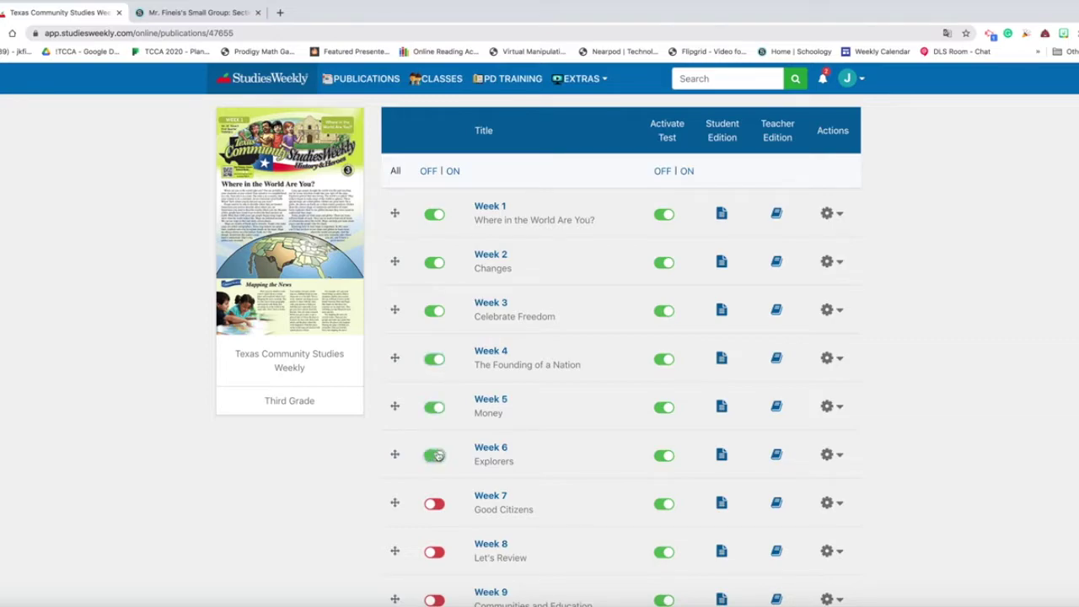
Deactivate the tests for all weeks and activate only those for Weeks 1 to 6
left_click(665, 172)
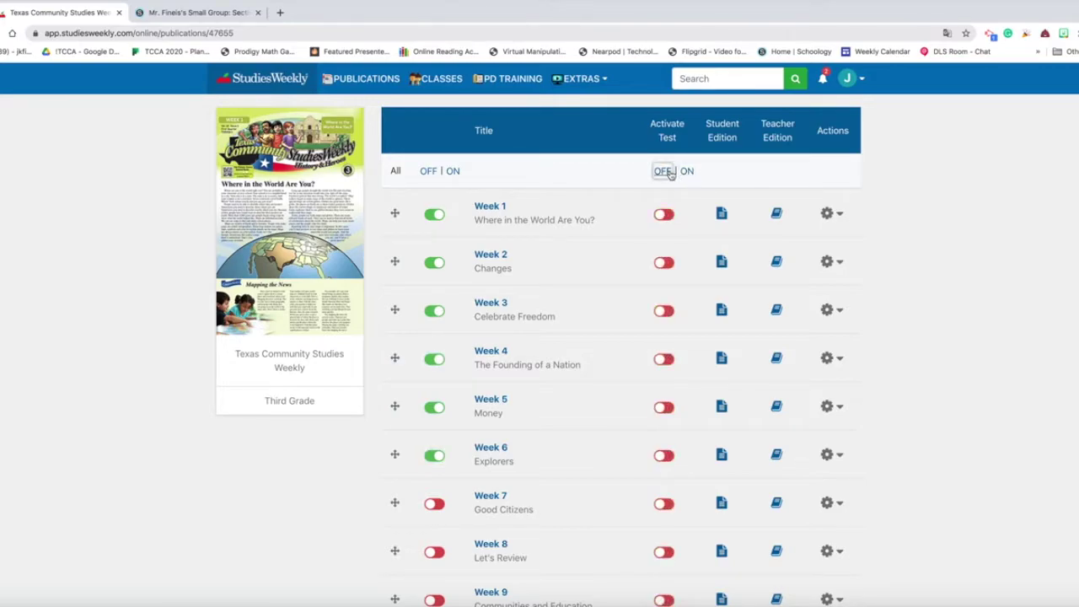
left_click(662, 215)
left_click(663, 264)
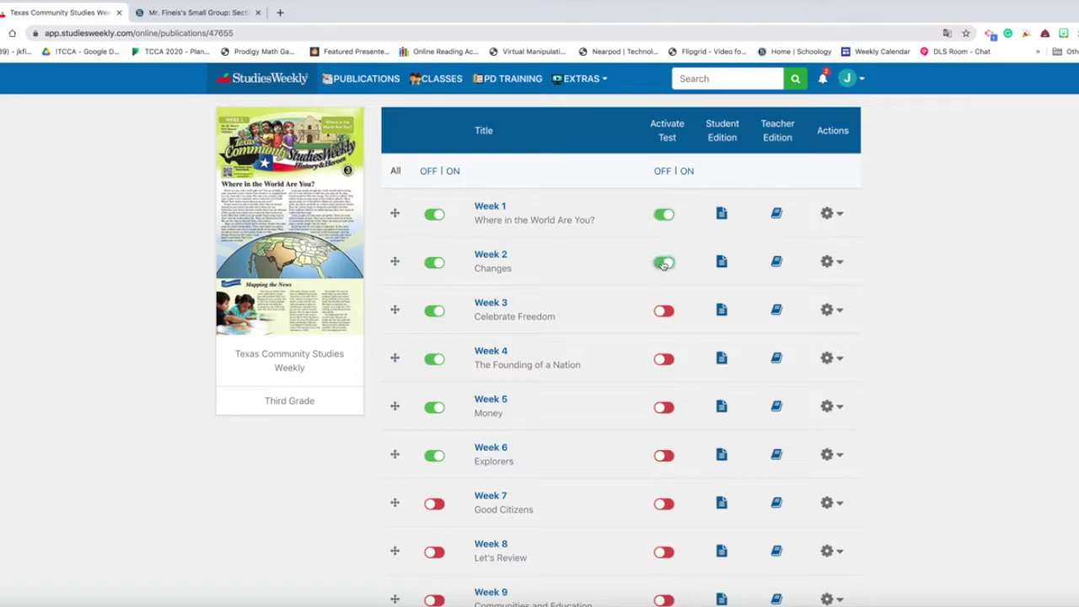
left_click(662, 312)
left_click(663, 359)
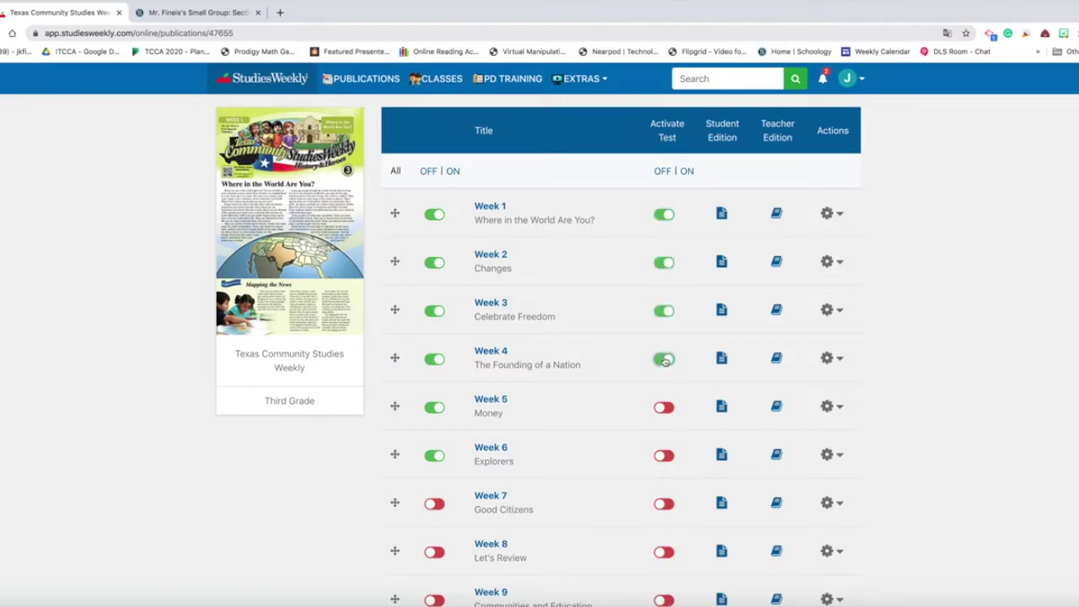
left_click(664, 413)
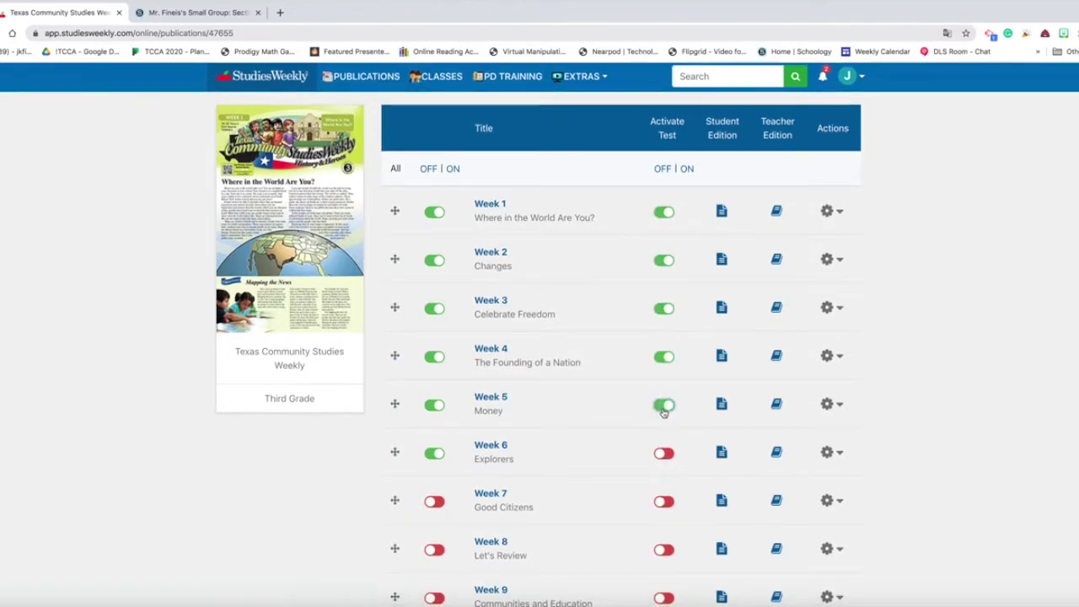
left_click(661, 454)
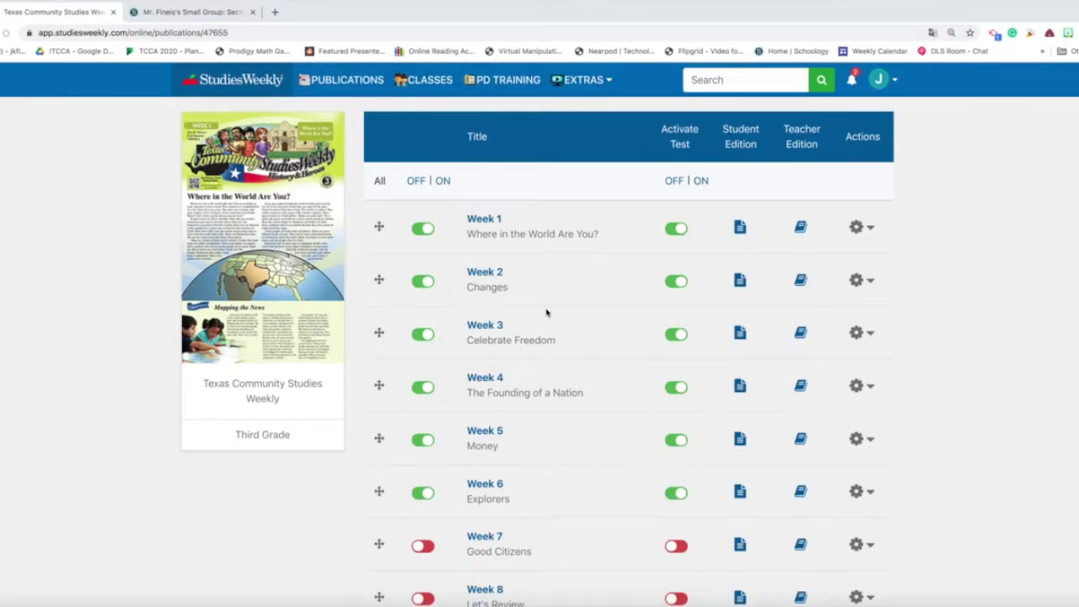
Deactivate the Week 3 Celebrate Freedom test and open that test for editing
left_click(676, 335)
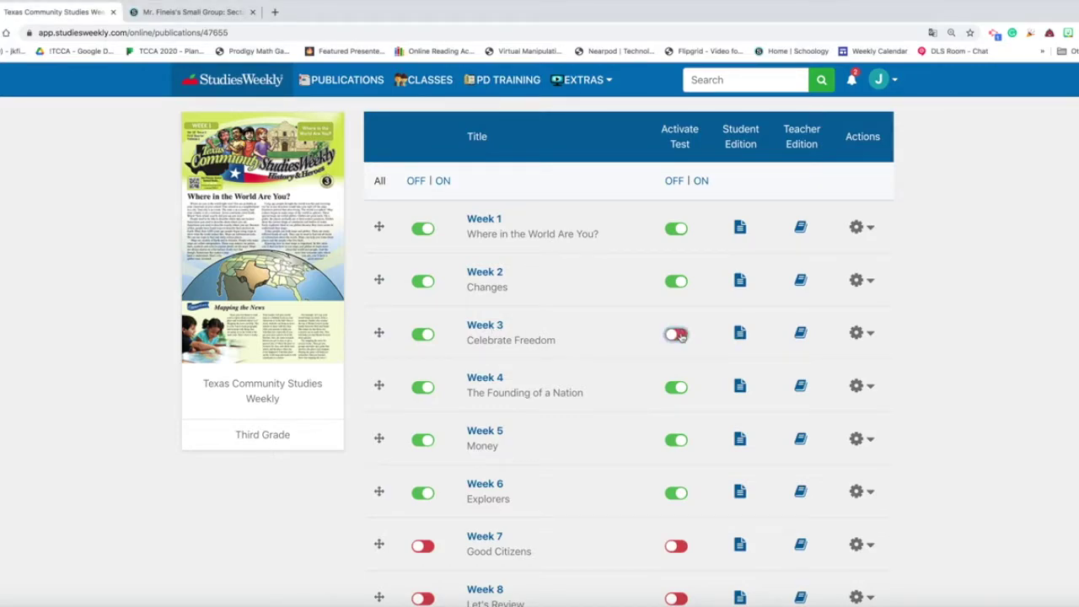
left_click(489, 326)
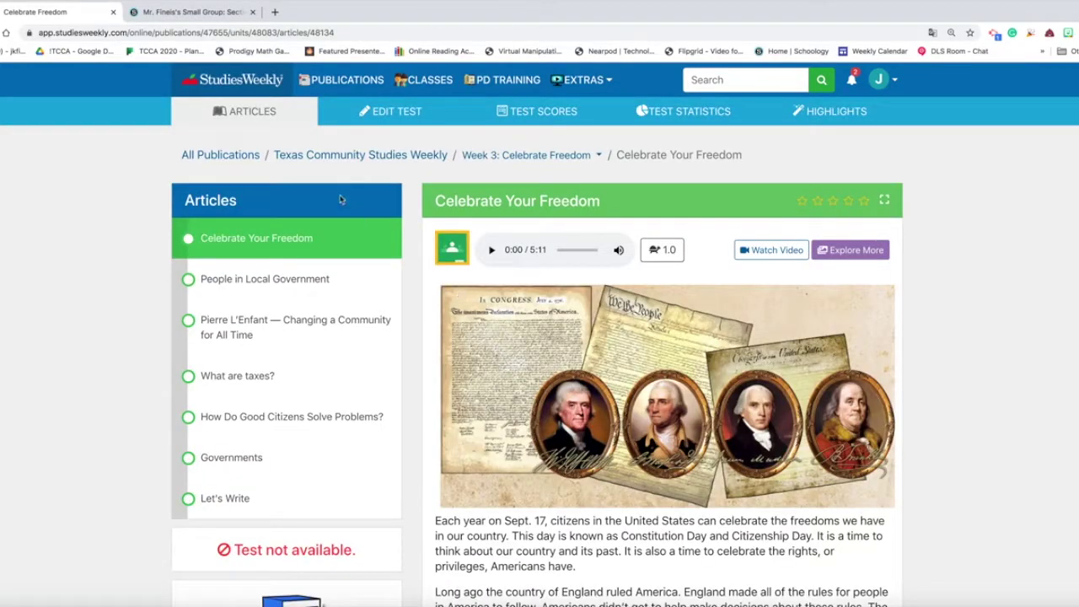
left_click(397, 113)
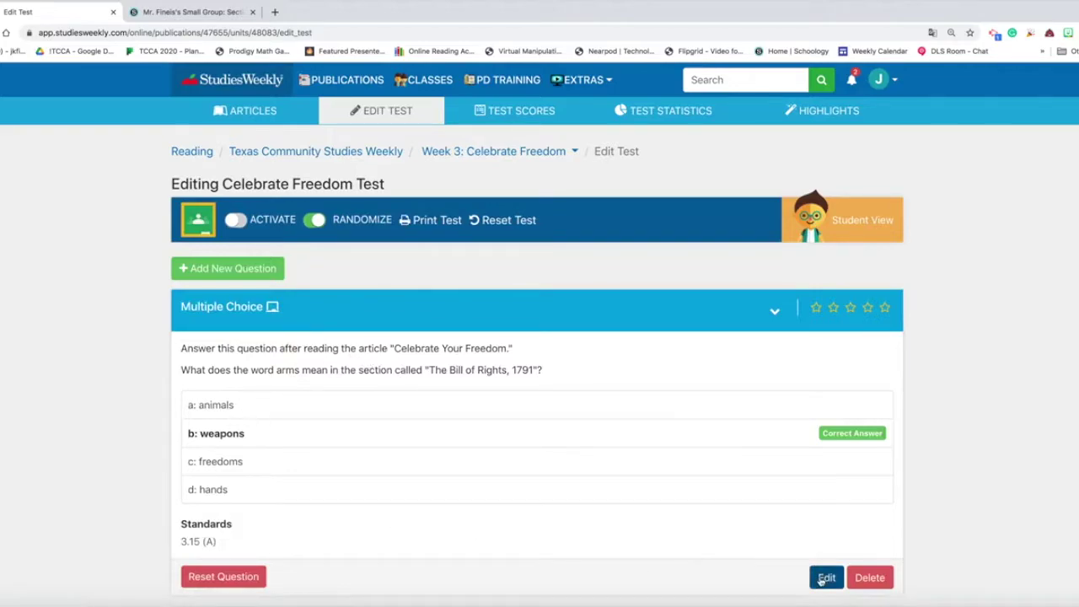
scroll(496, 394, "down", 2)
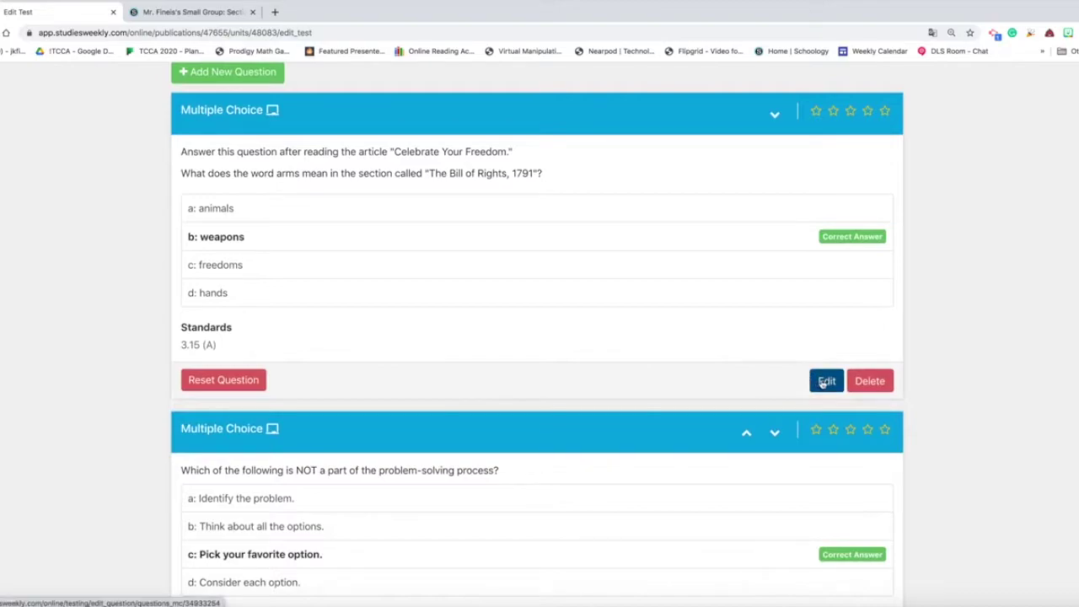
scroll(823, 383, "up", 2)
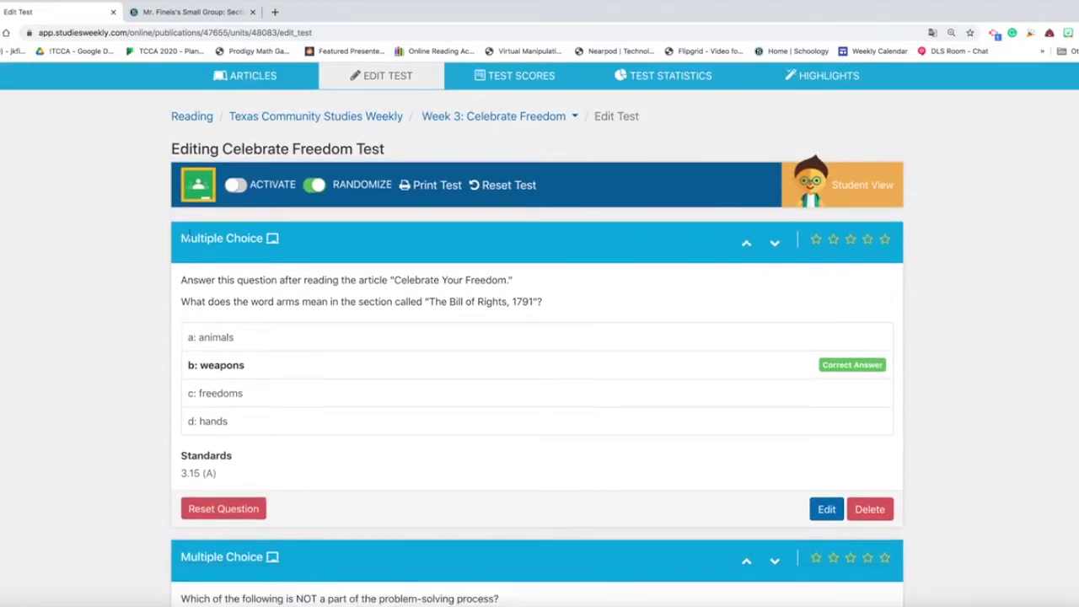
Add a True/False question "Is Studies Weekly awesome?" to the Week 3 test, with True as the correct answer
left_click(189, 235)
left_click(297, 279)
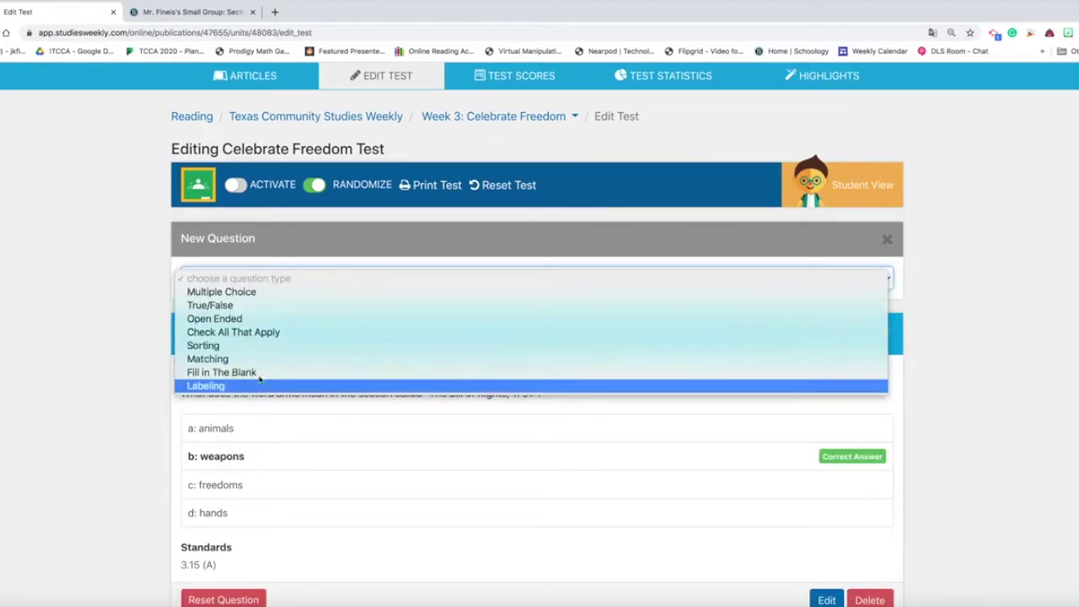
left_click(251, 305)
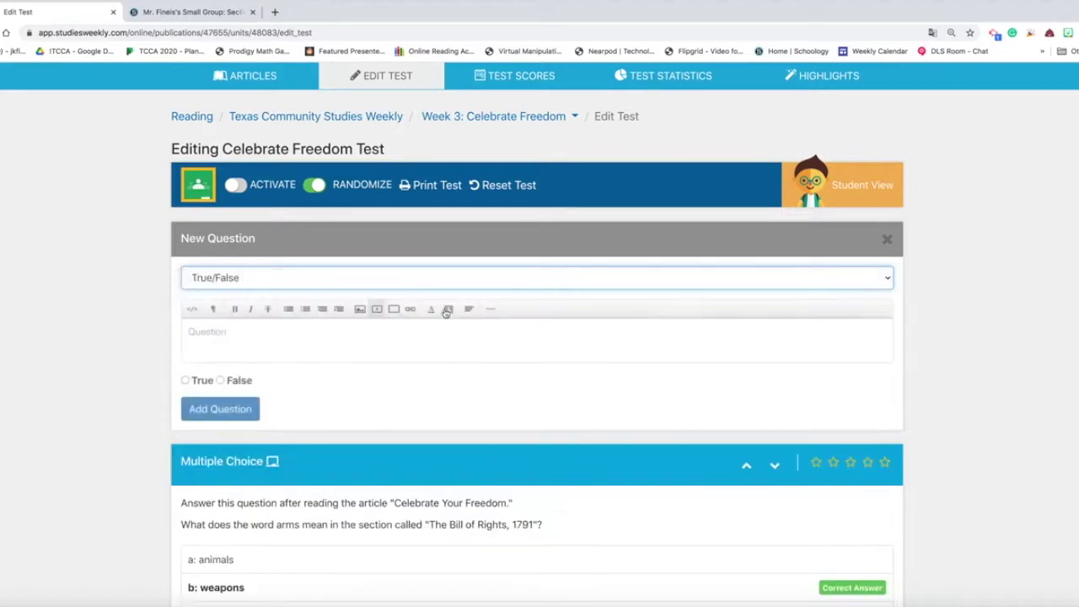
left_click(429, 348)
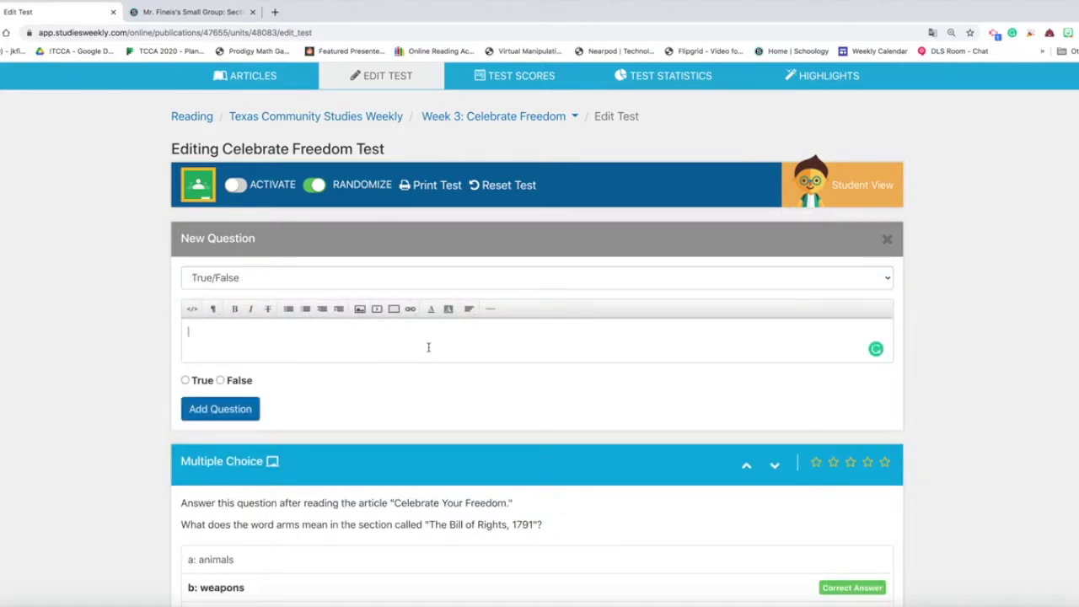
type("Is Studies Weekly awesome?")
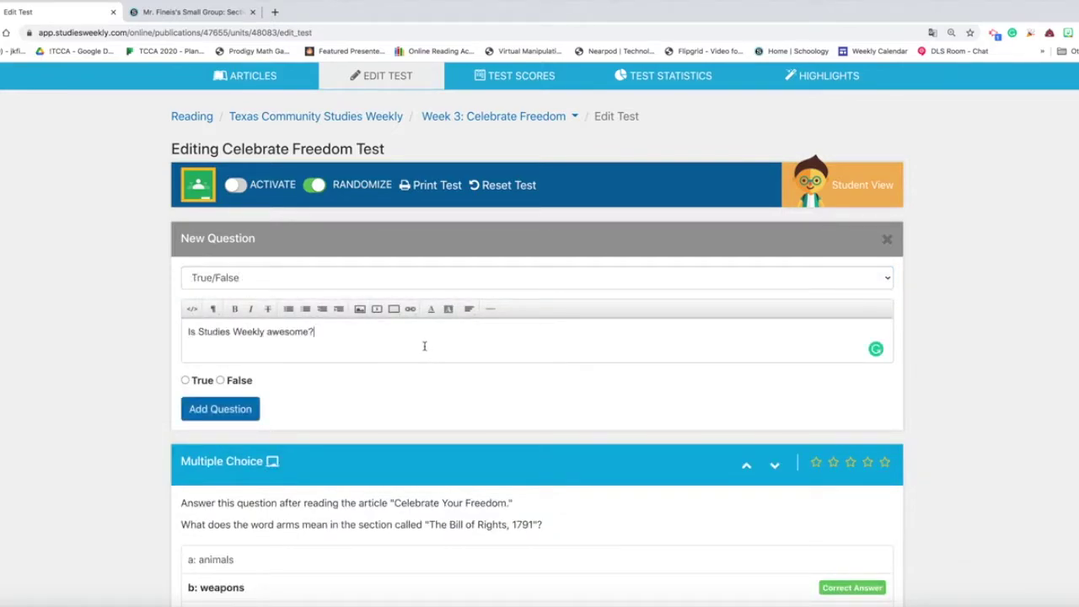
left_click(184, 380)
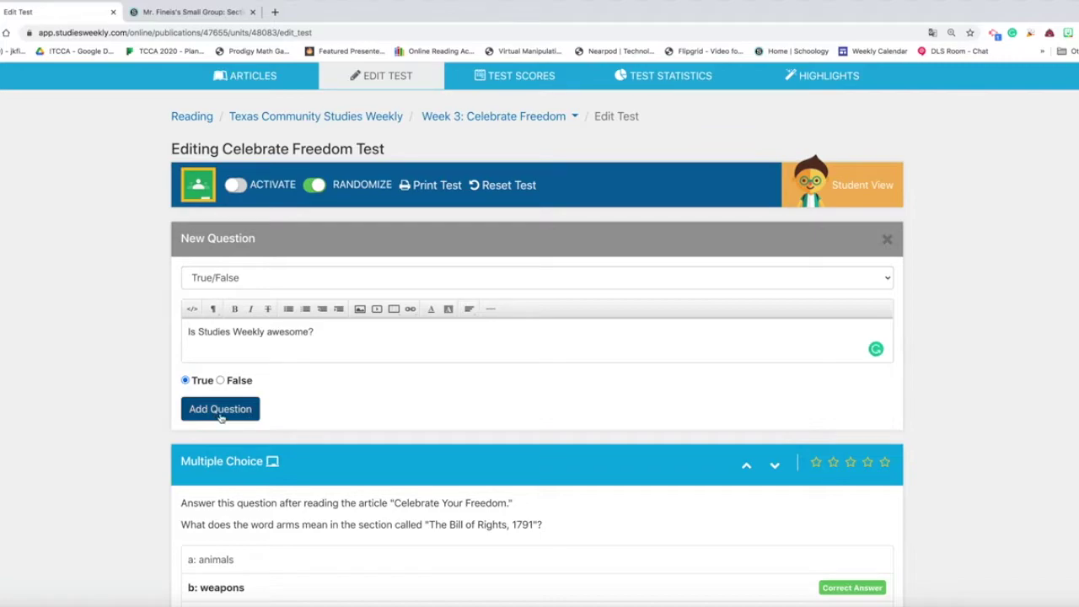
left_click(221, 412)
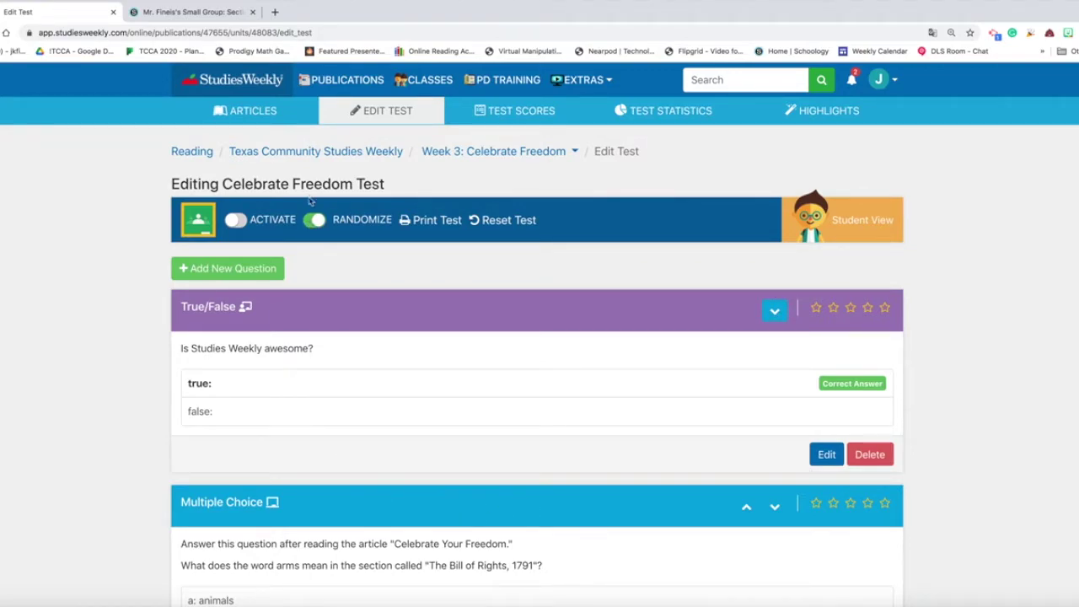
Toggle the test's Randomize setting off and back on, and look over the remaining questions
left_click(309, 220)
left_click(314, 221)
scroll(553, 391, "down", 15)
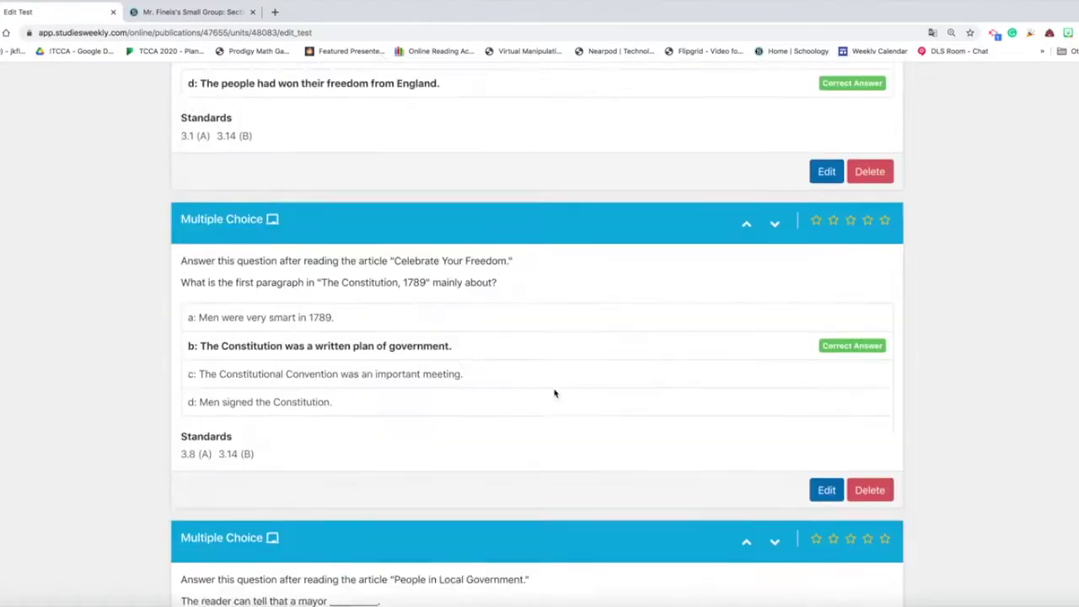
scroll(557, 391, "up", 15)
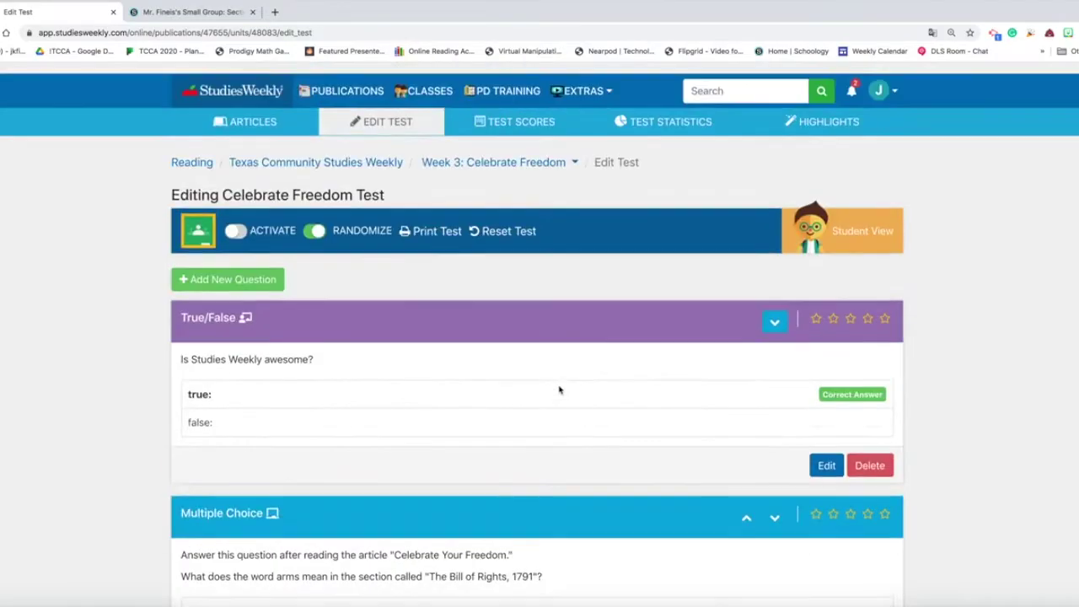
Return to the Texas Community Studies Weekly unit list and reactivate the Week 3 test
left_click(371, 155)
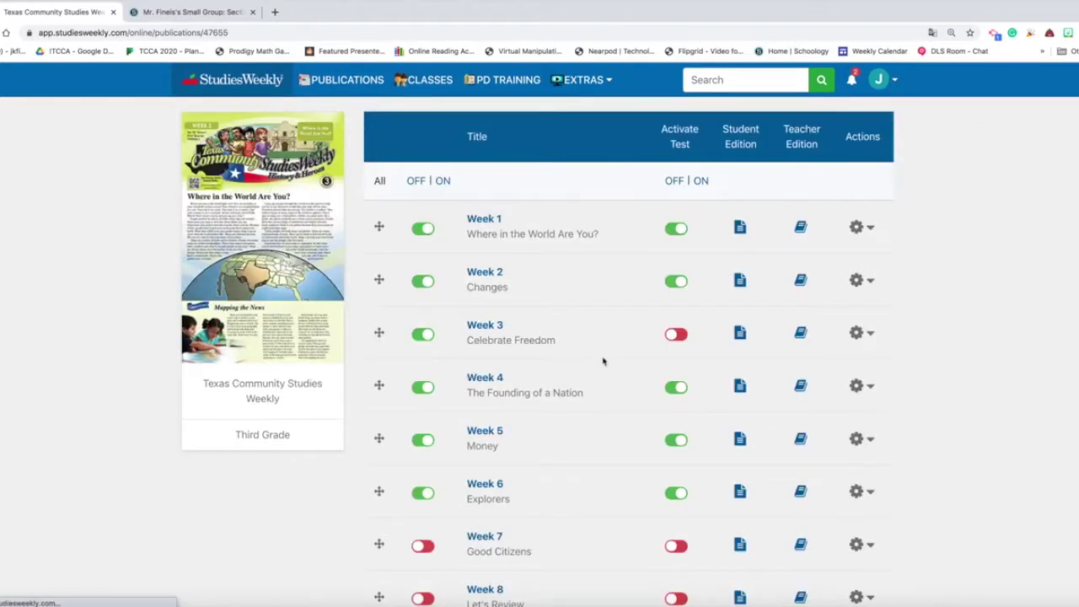
left_click(676, 336)
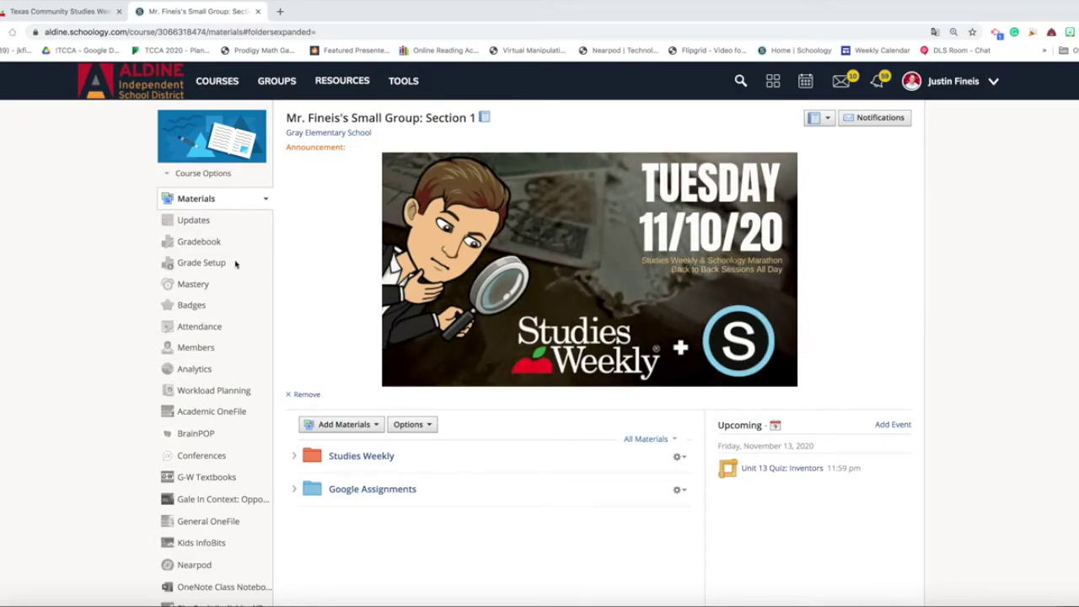
Switch to the Schoology course and launch its Studies Weekly LTI app
scroll(235, 264, "down", 5)
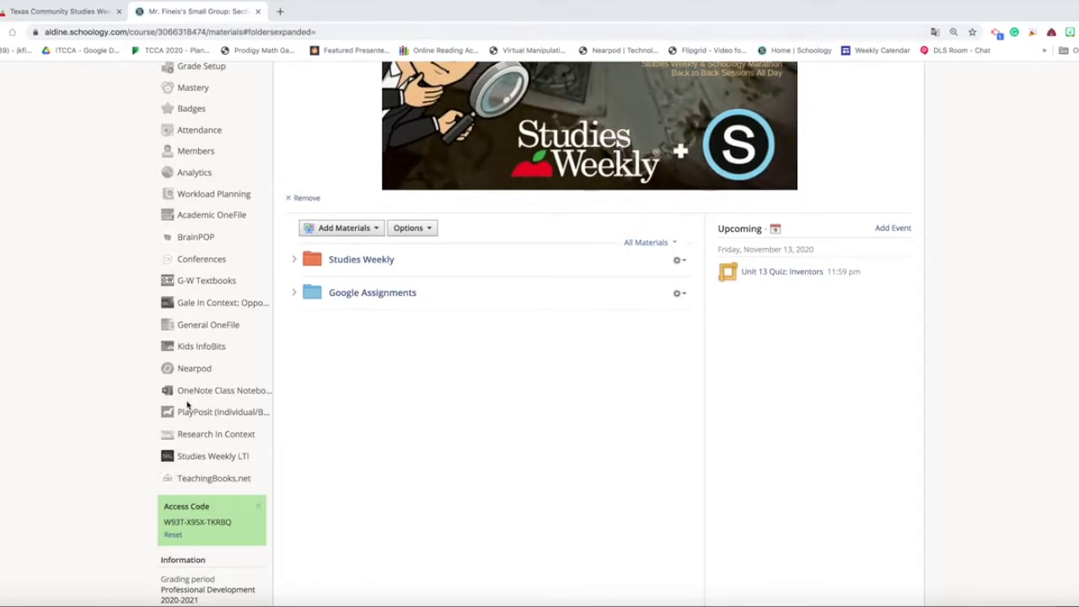
key("ctrl+plus")
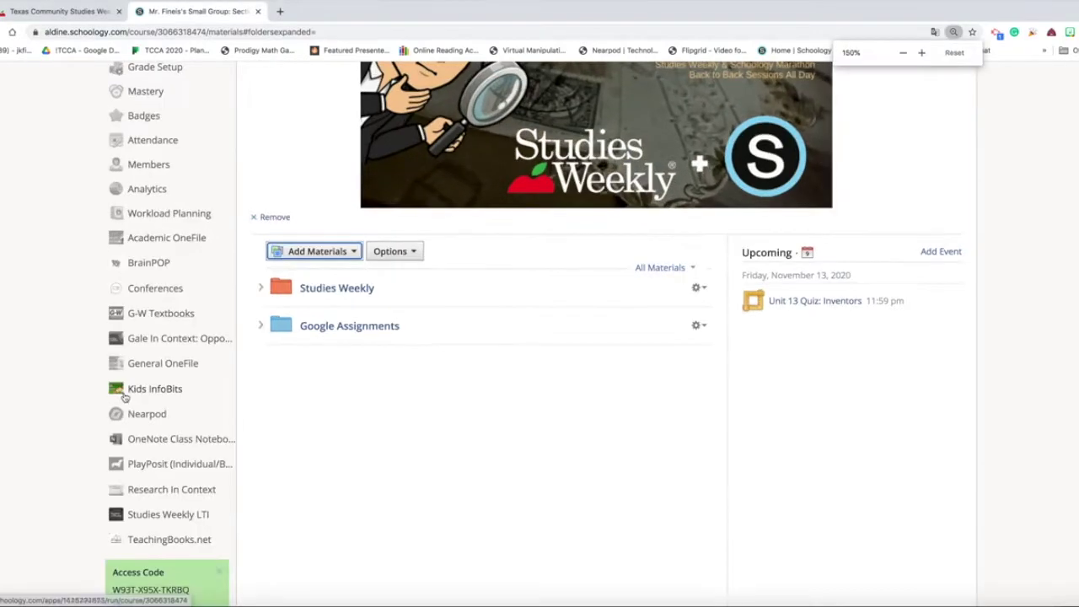
scroll(101, 365, "down", 3)
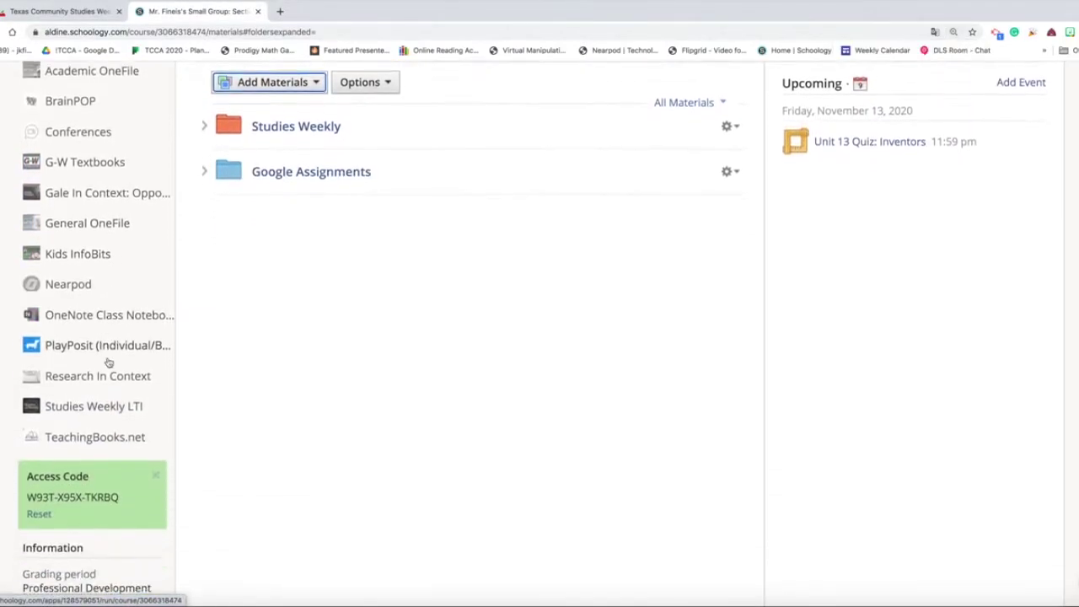
left_click(68, 401)
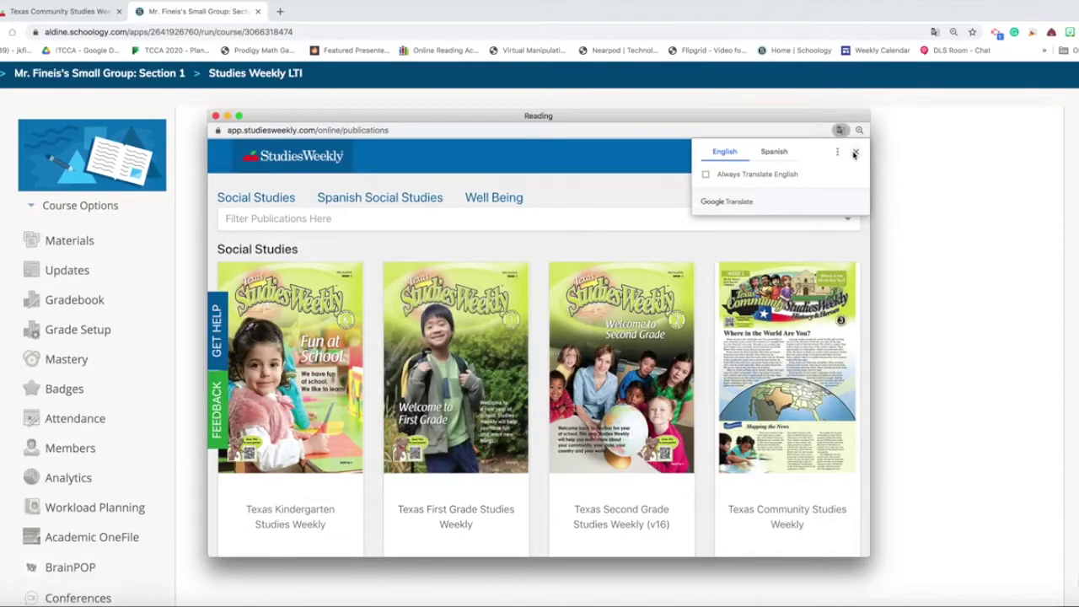
Dismiss the translation prompt, then enlarge and reposition the launched Studies Weekly window so the full publications page fits
left_click(855, 154)
left_click_drag(864, 554, 1074, 603)
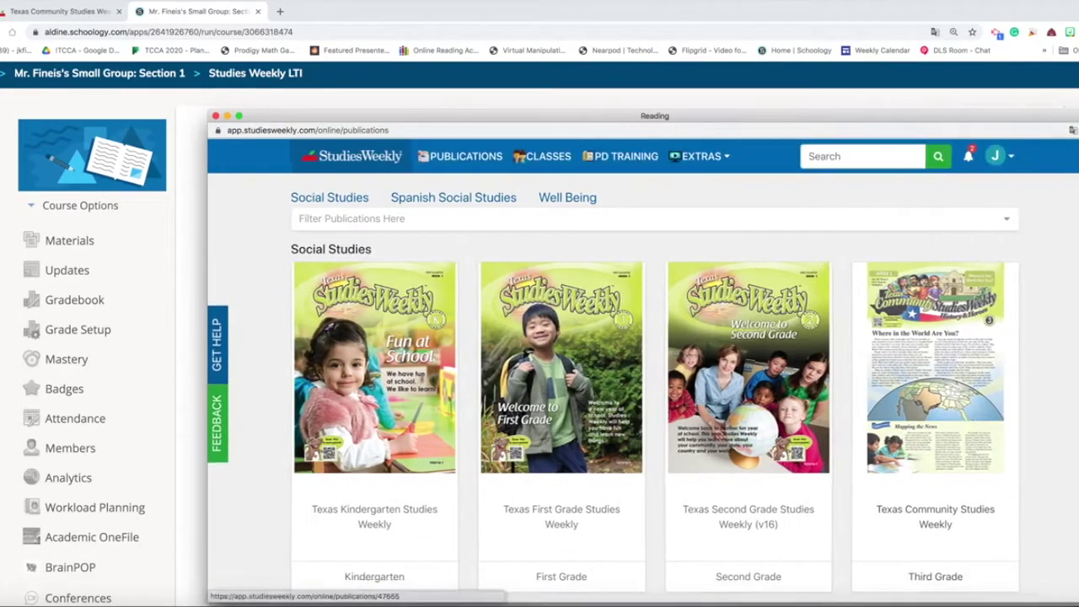
left_click_drag(690, 119, 563, 77)
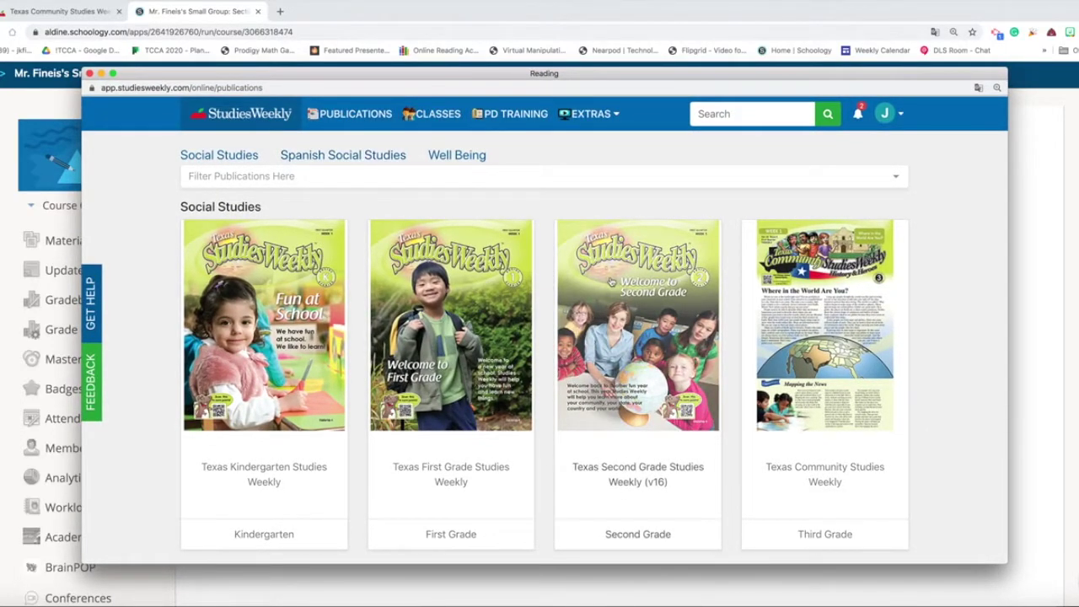
Look over the Social Studies publications in the launched window and compare them with the separately opened Texas Community Studies Weekly unit list
scroll(549, 236, "down", 5)
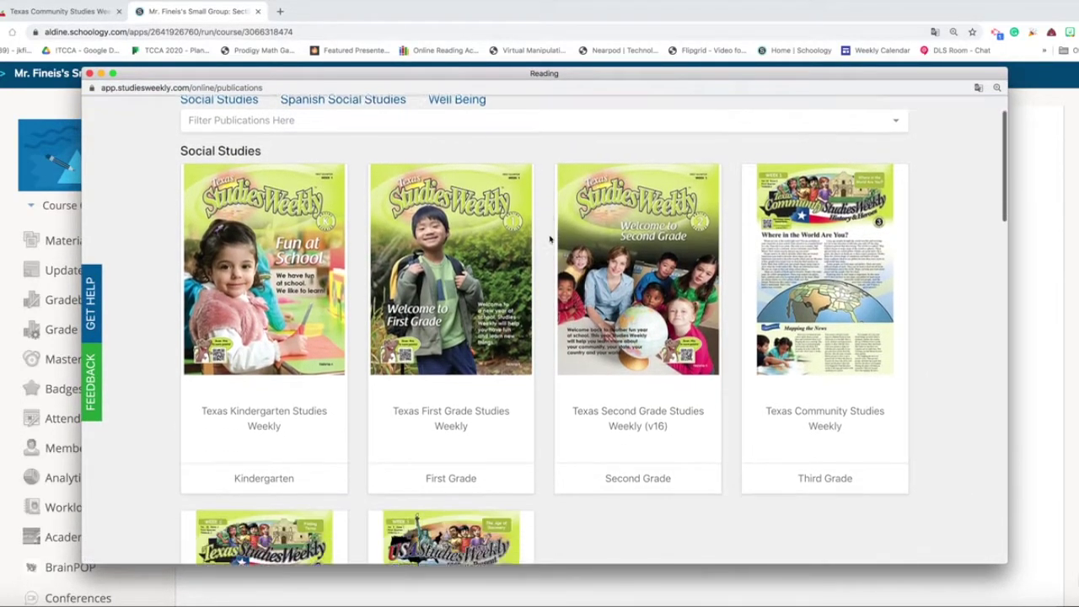
scroll(548, 236, "up", 5)
scroll(549, 241, "down", 10)
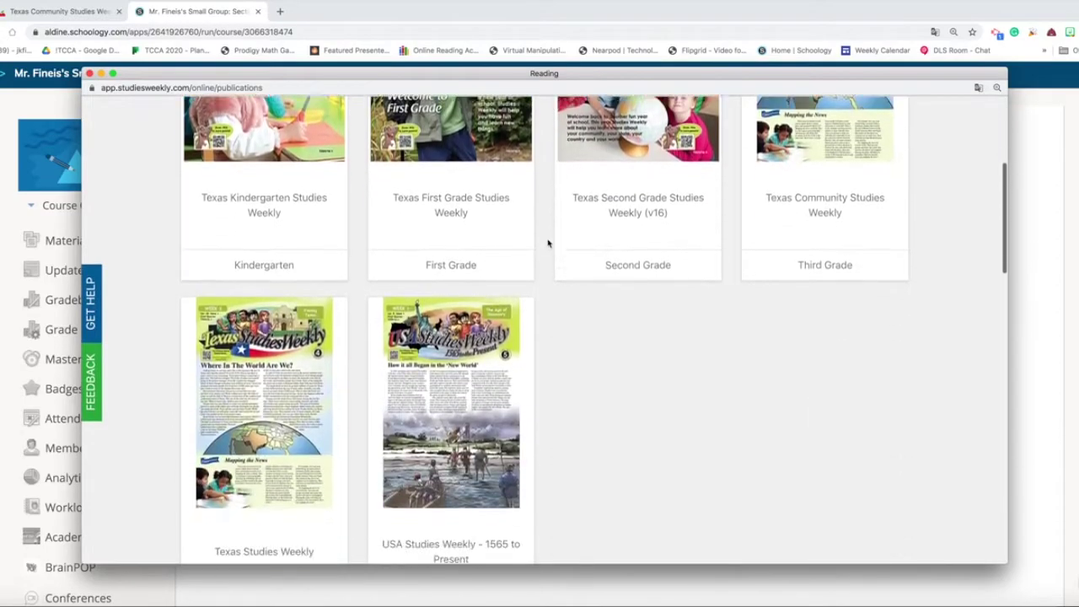
scroll(504, 309, "up", 10)
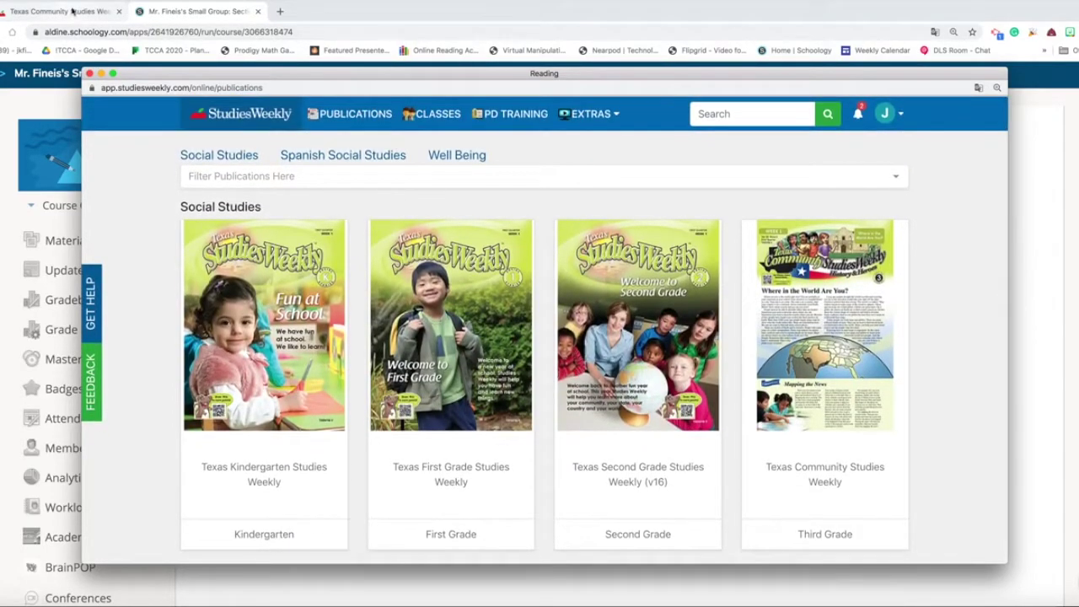
left_click(72, 11)
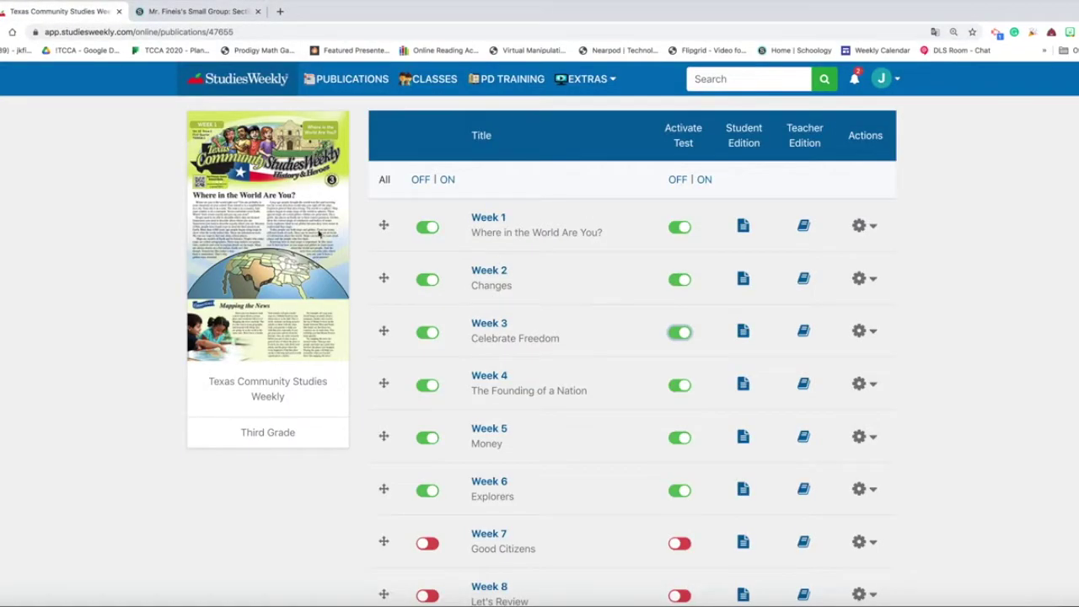
Return to the Schoology course and open its Materials page at the list of folders
left_click(218, 11)
scroll(74, 333, "down", 2)
scroll(74, 332, "down", 5)
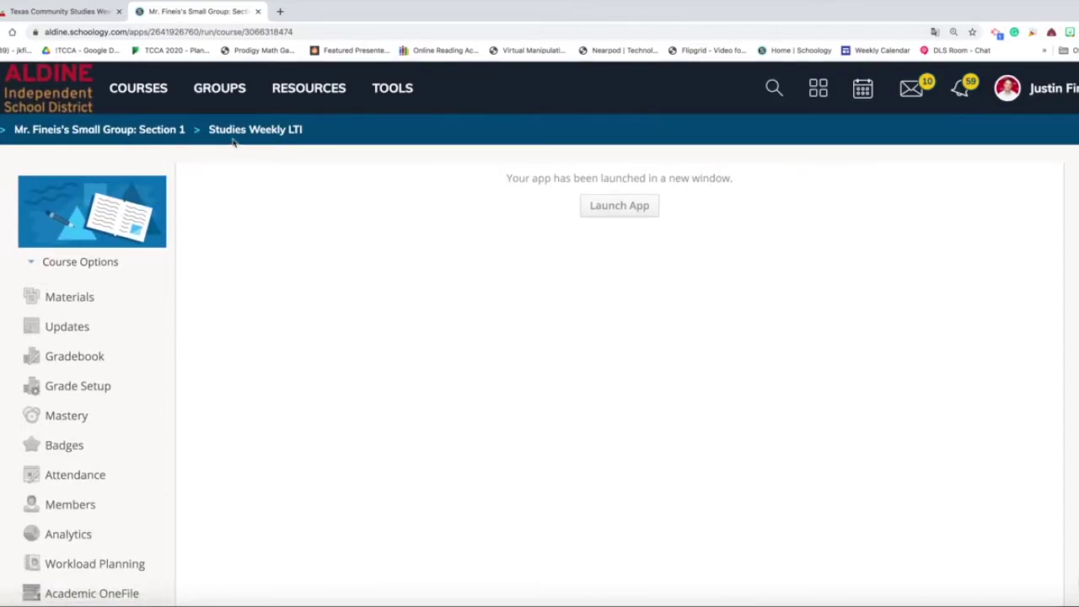
left_click(75, 302)
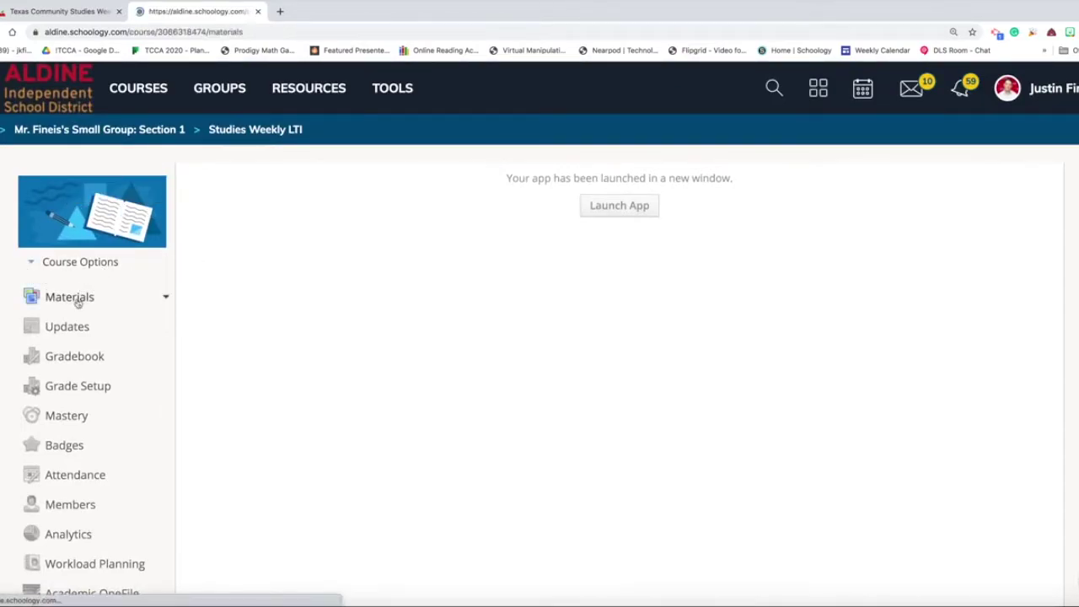
scroll(226, 320, "down", 5)
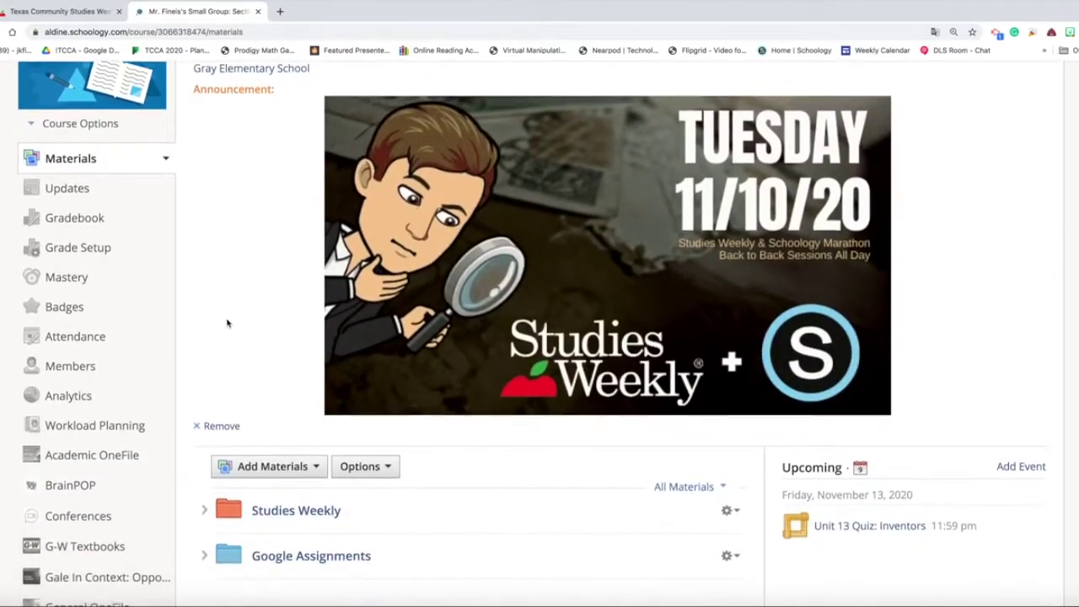
scroll(230, 320, "down", 1)
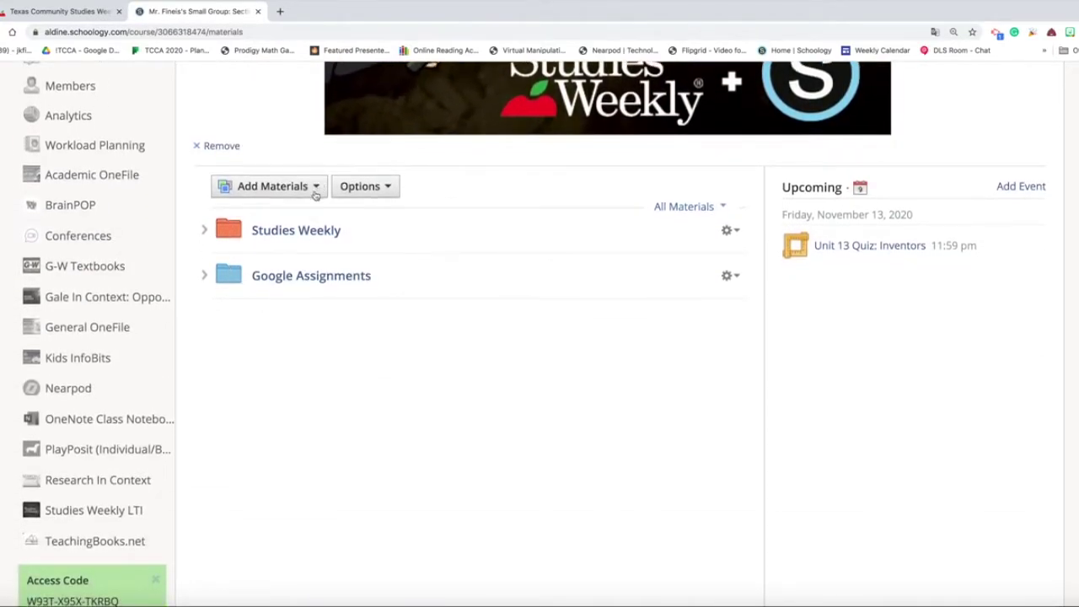
Add a Studies Weekly LTI material to the course and dismiss the translation prompt in the LTI Deep Links window
scroll(315, 194, "down", 1)
left_click(316, 148)
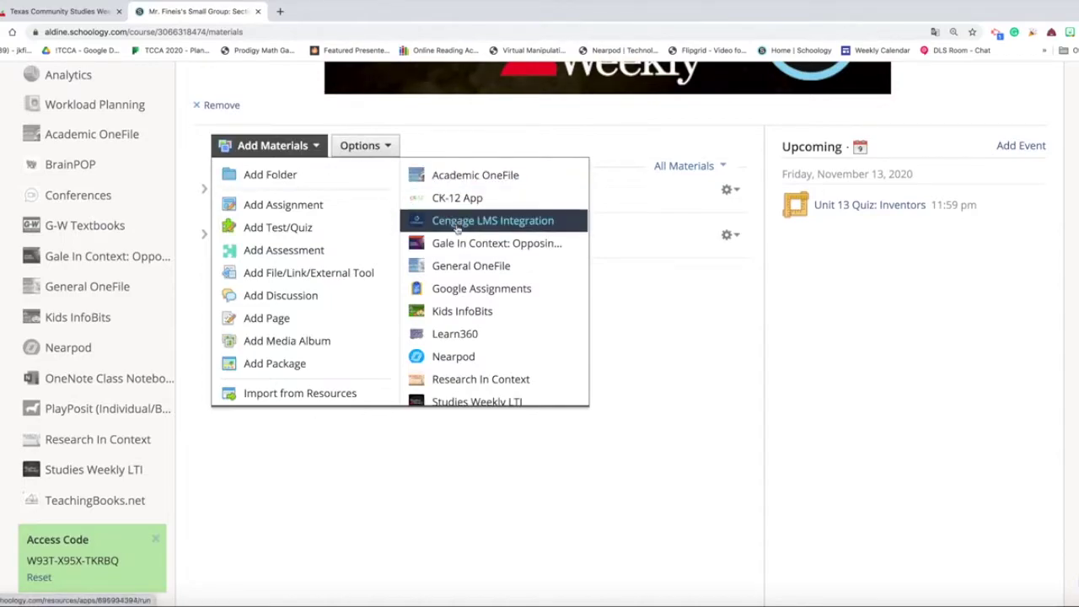
scroll(456, 313, "down", 1)
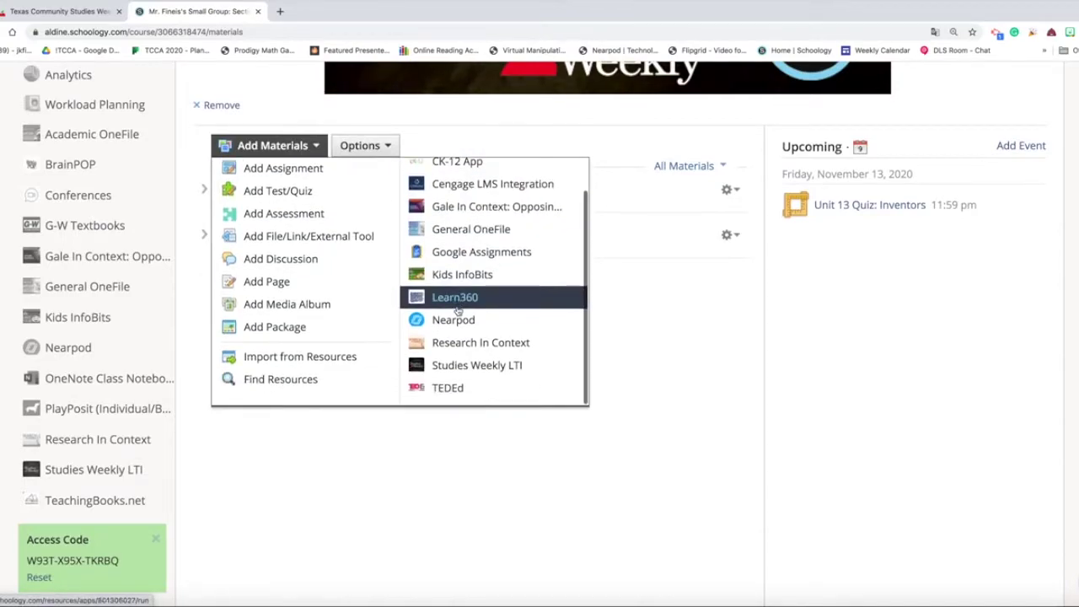
left_click(470, 367)
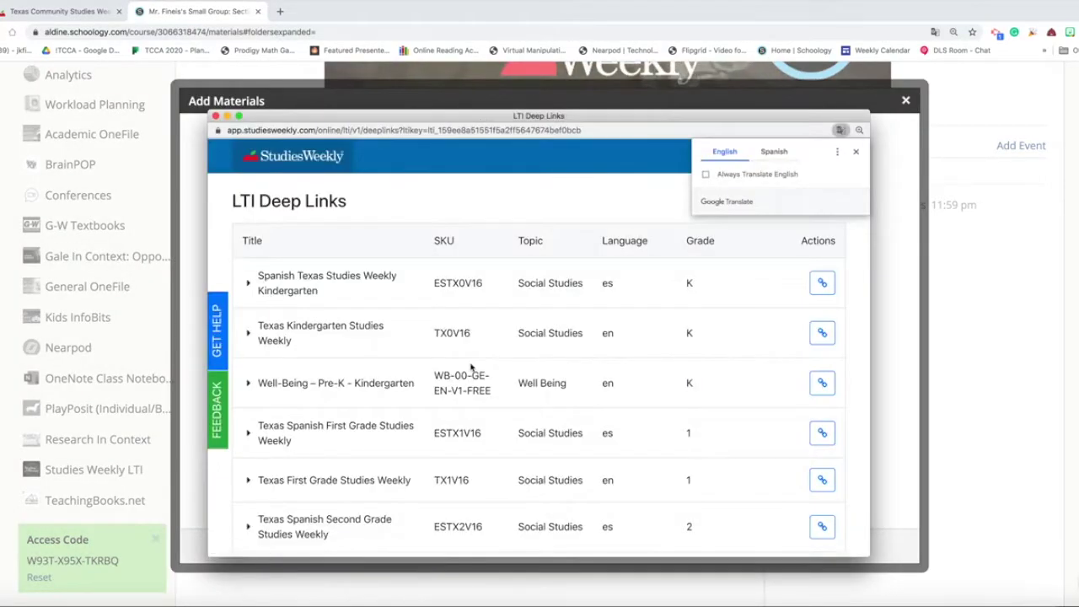
left_click(855, 152)
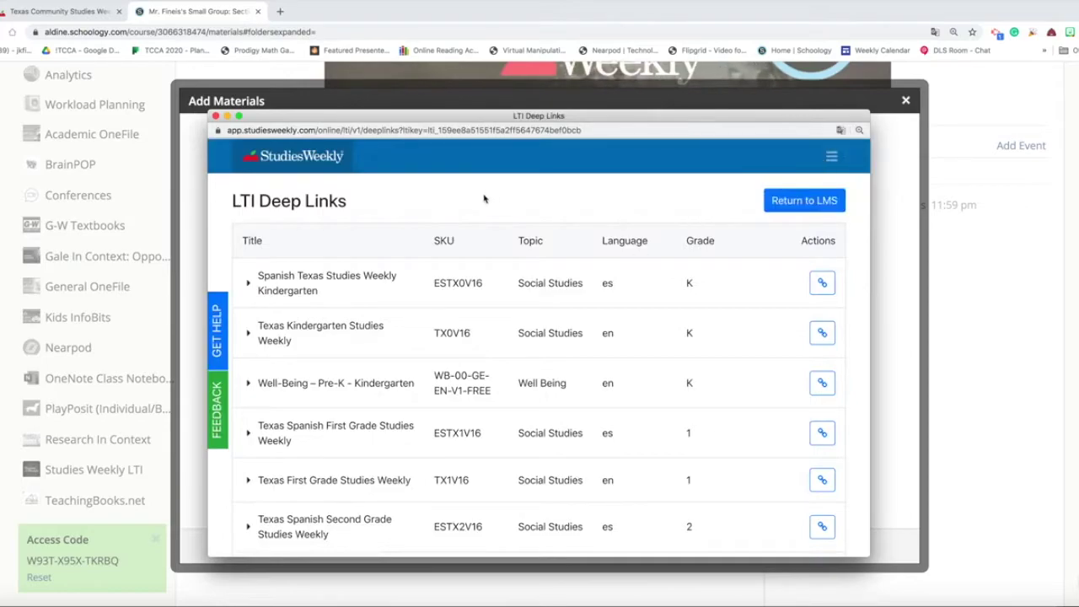
left_click_drag(576, 119, 592, 115)
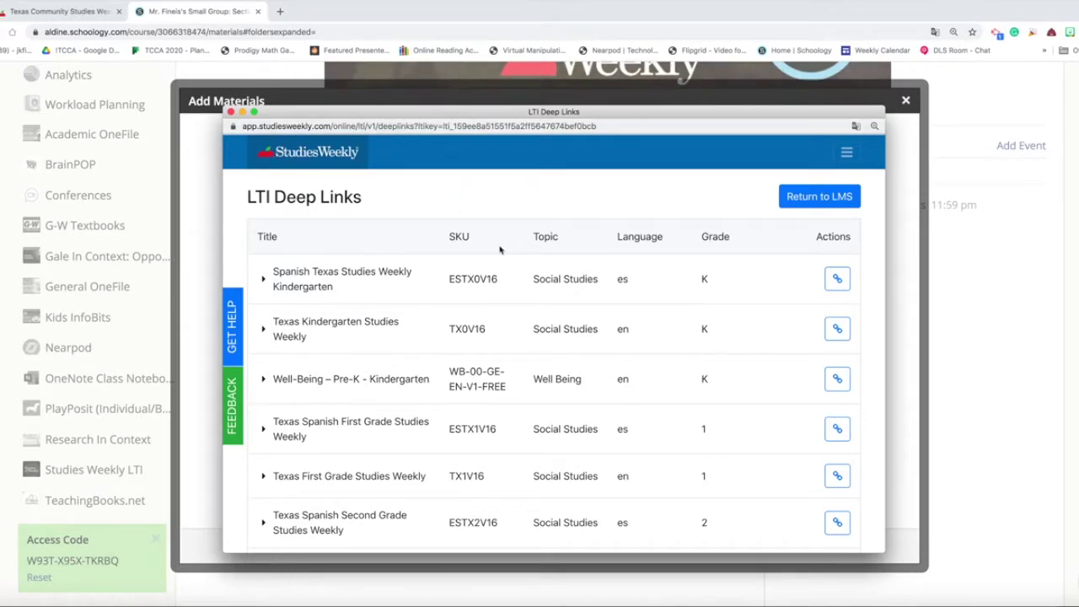
Expand Texas Community Studies Weekly (TX3V15) in the deep links list and look over its weekly units
scroll(517, 293, "down", 2)
scroll(518, 292, "up", 2)
scroll(518, 293, "down", 4)
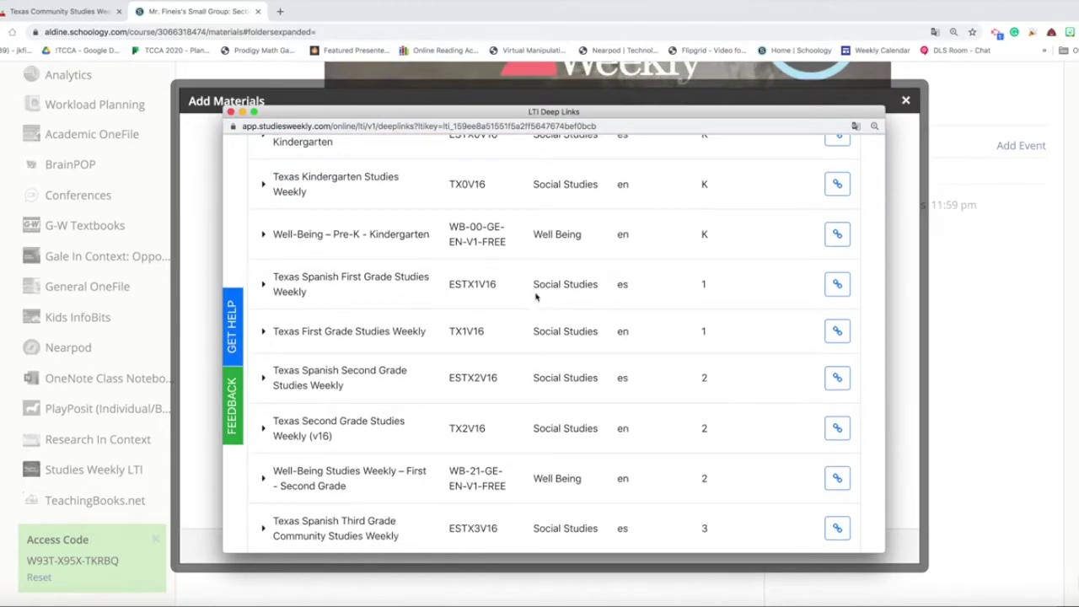
scroll(536, 297, "down", 6)
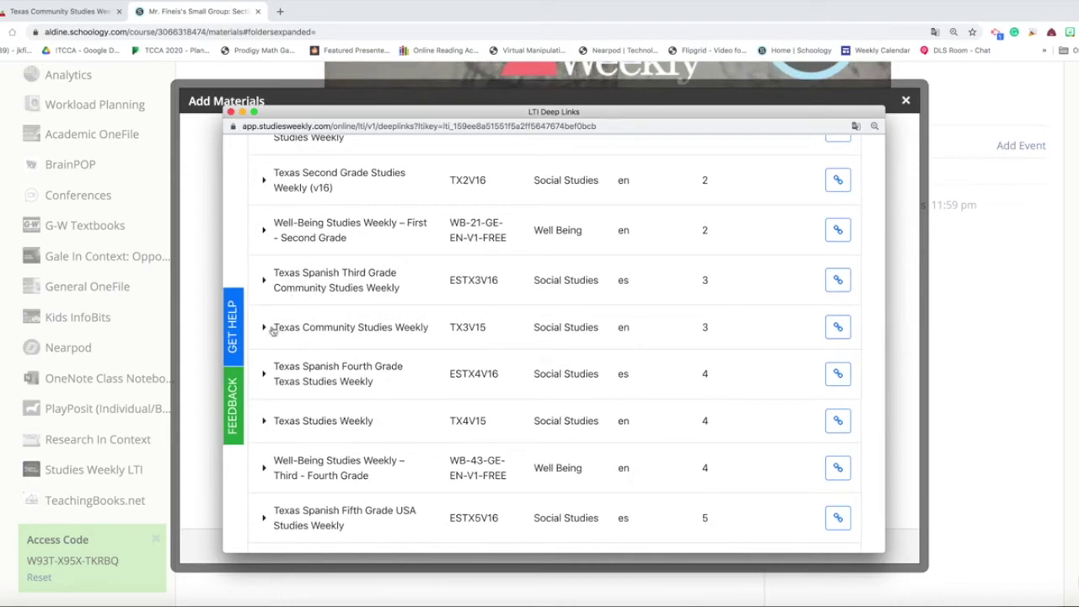
left_click(301, 330)
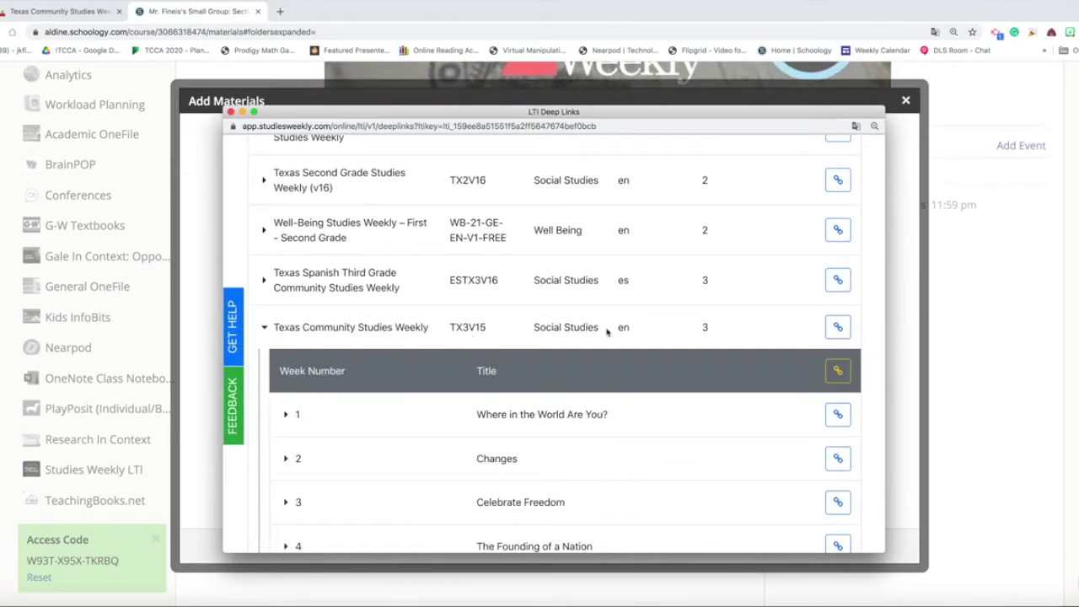
scroll(606, 331, "down", 4)
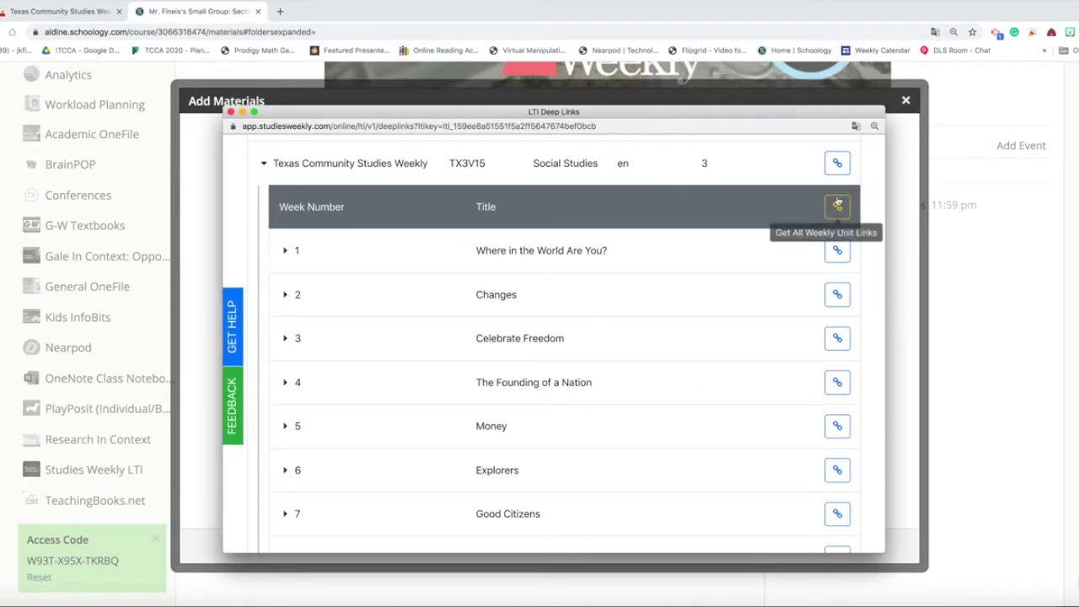
scroll(455, 221, "up", 1)
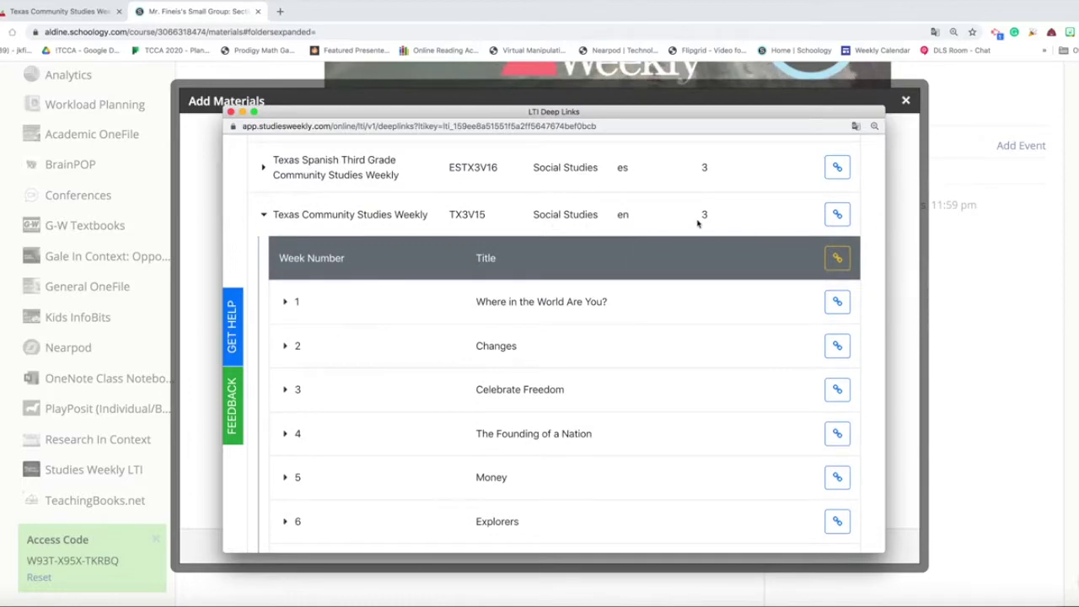
scroll(296, 309, "down", 1)
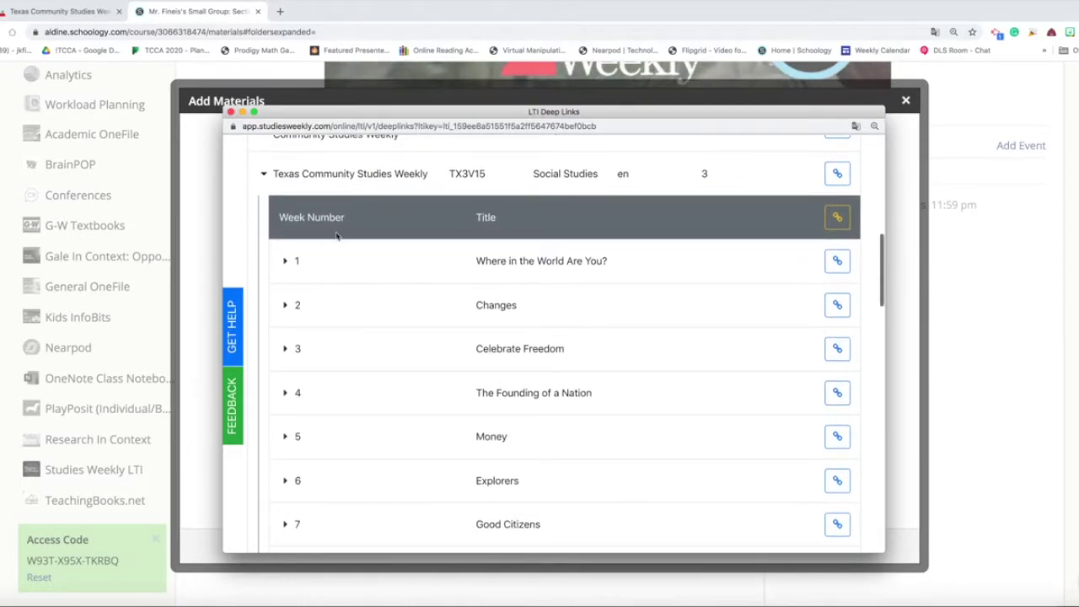
Expand Week 1, Where in the World Are You?, and examine its linkable articles, assessment and media
left_click(285, 261)
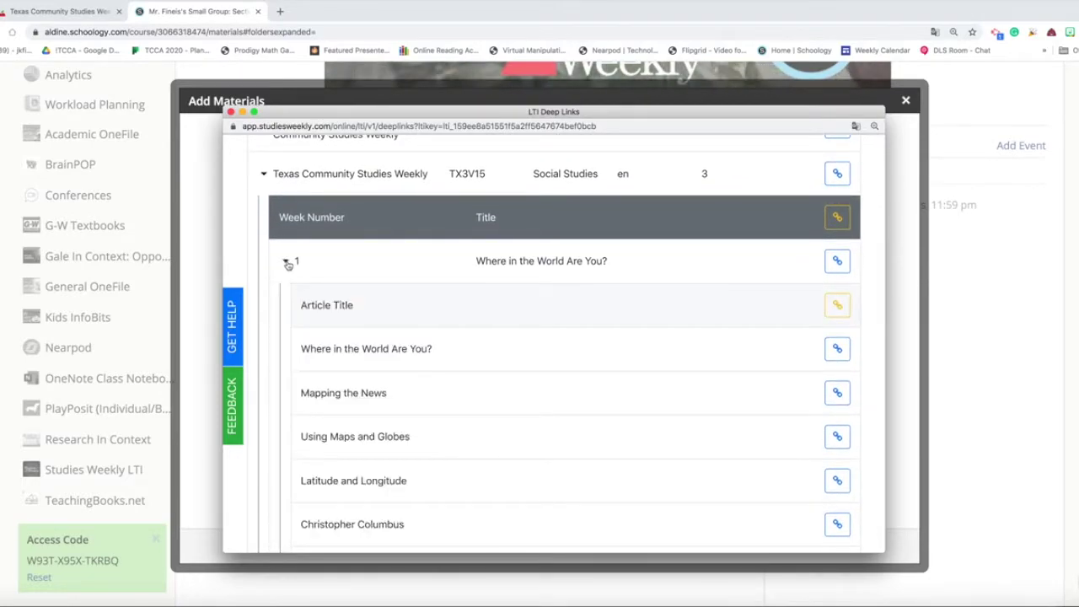
scroll(696, 348, "down", 4)
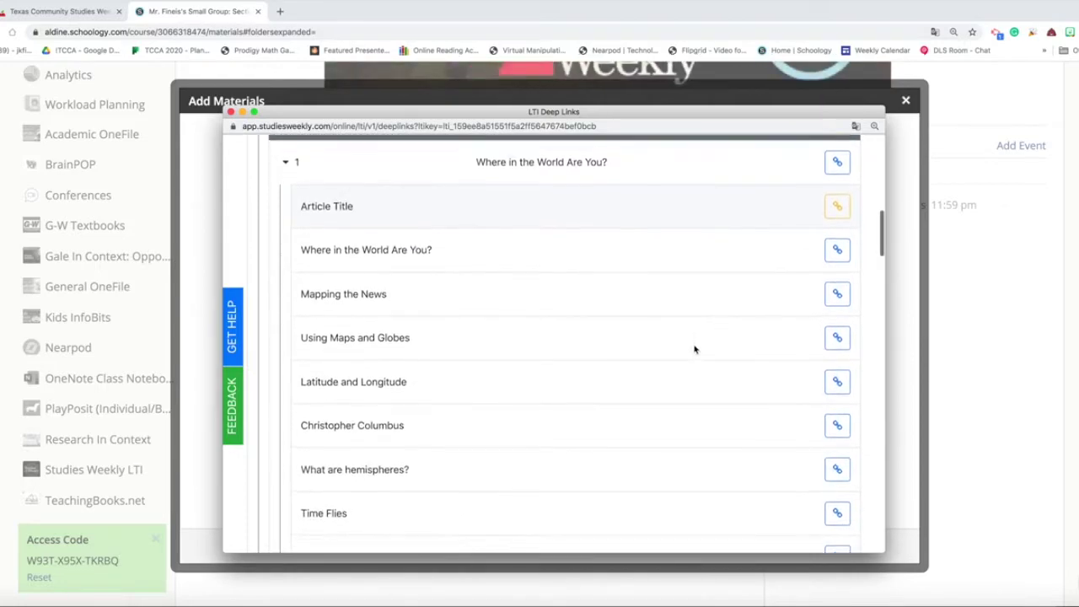
scroll(696, 347, "down", 3)
scroll(696, 348, "up", 7)
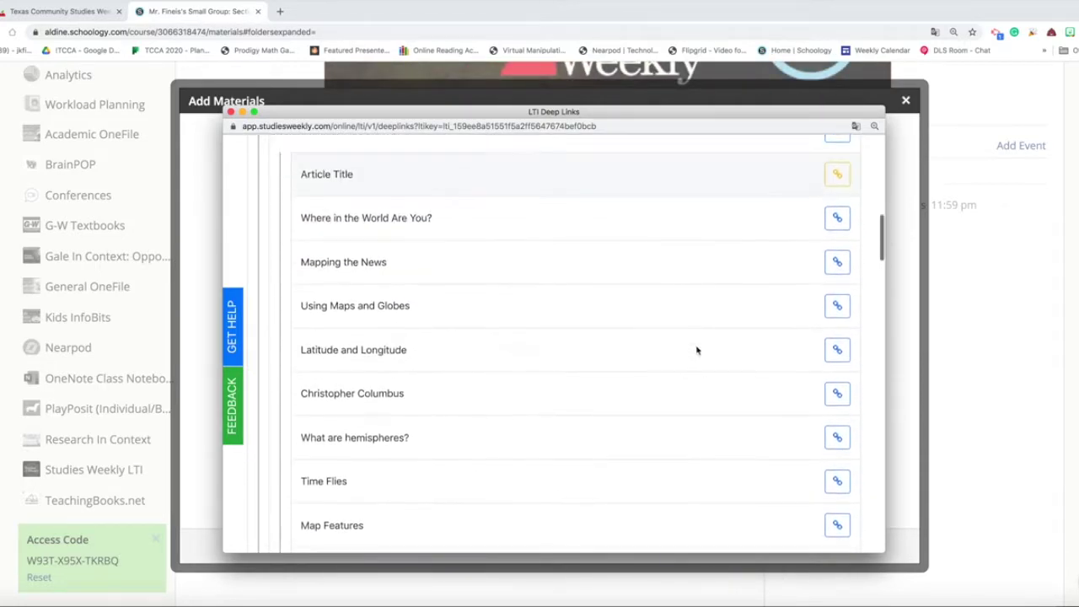
scroll(696, 349, "down", 6)
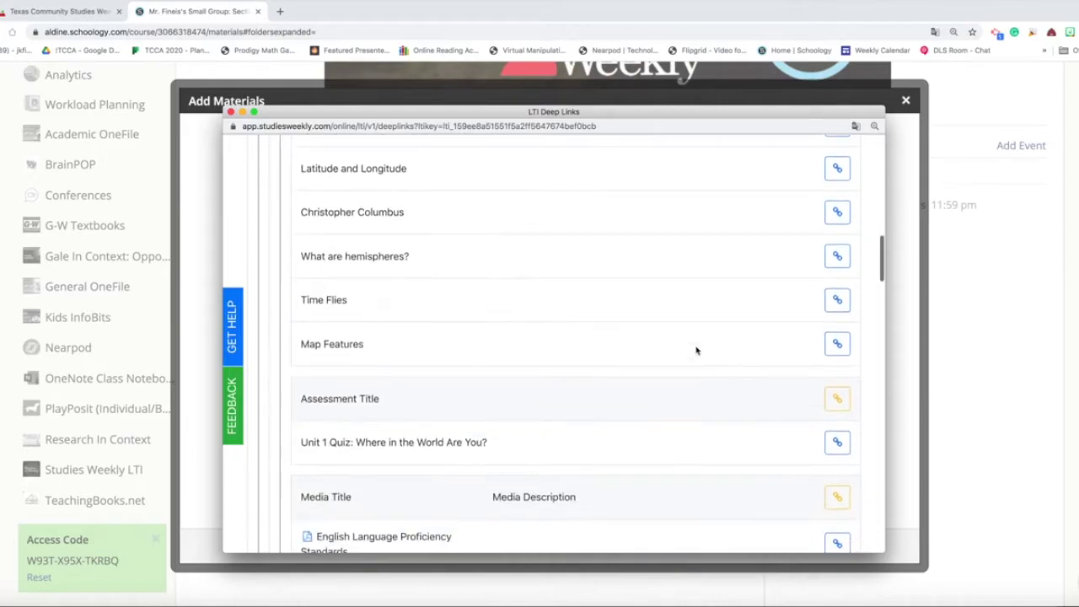
scroll(696, 350, "up", 7)
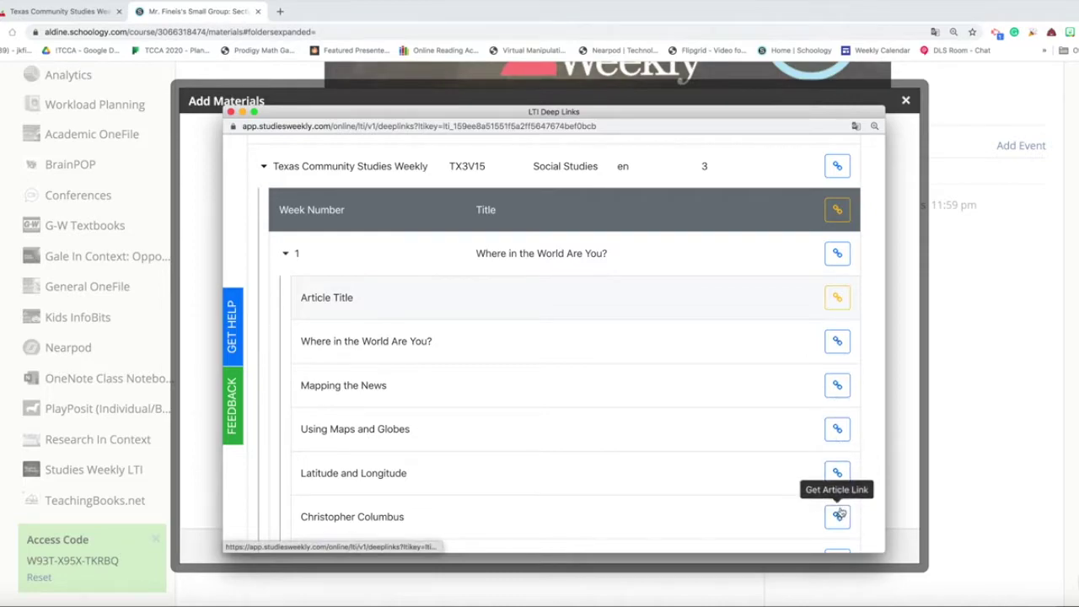
scroll(835, 493, "down", 6)
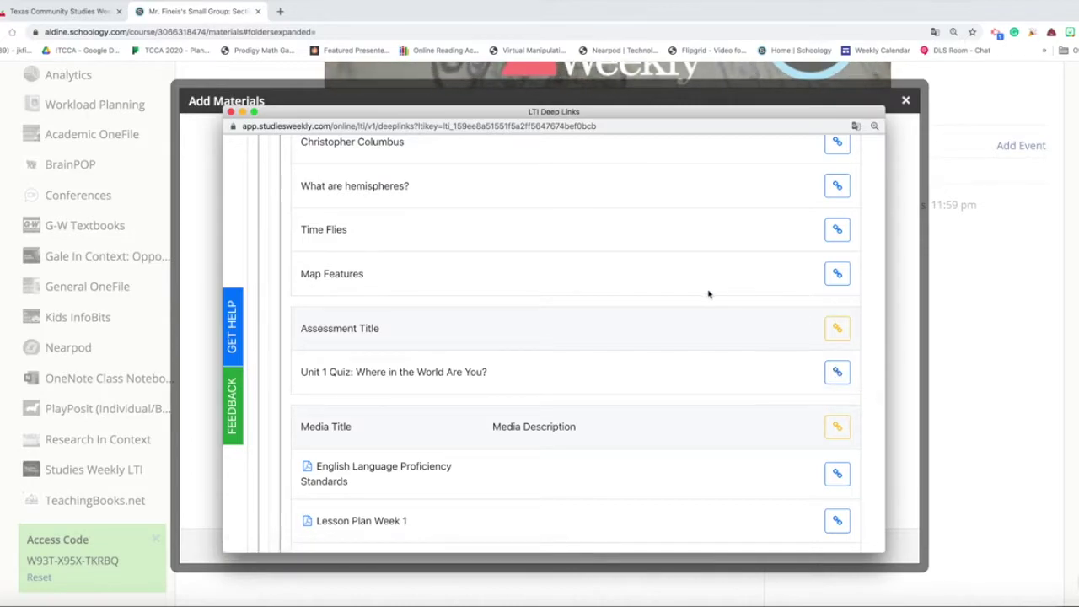
scroll(705, 294, "up", 5)
scroll(360, 290, "up", 1)
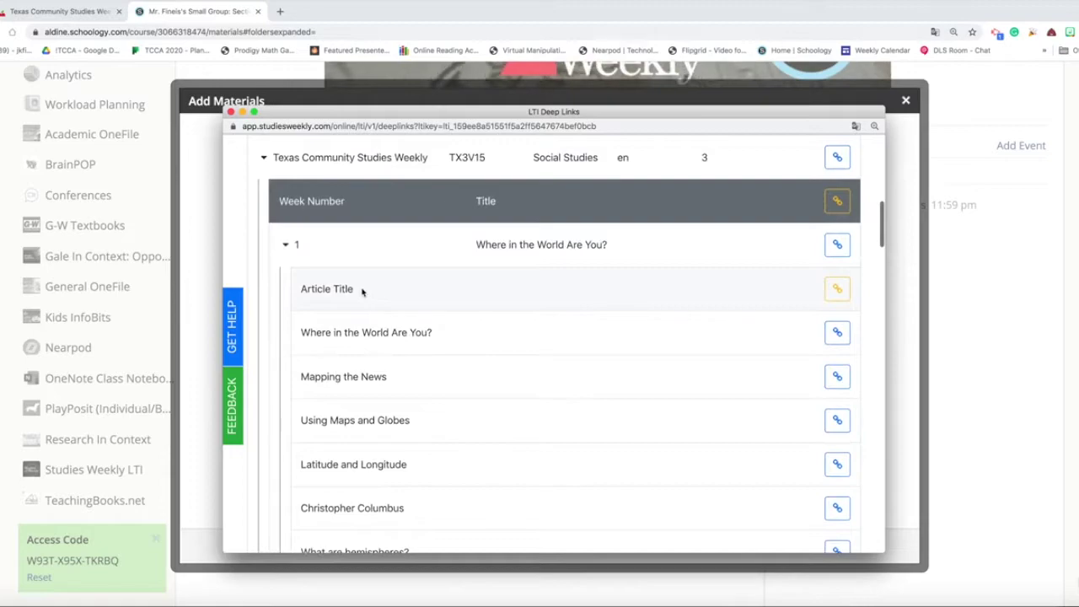
scroll(337, 301, "down", 1)
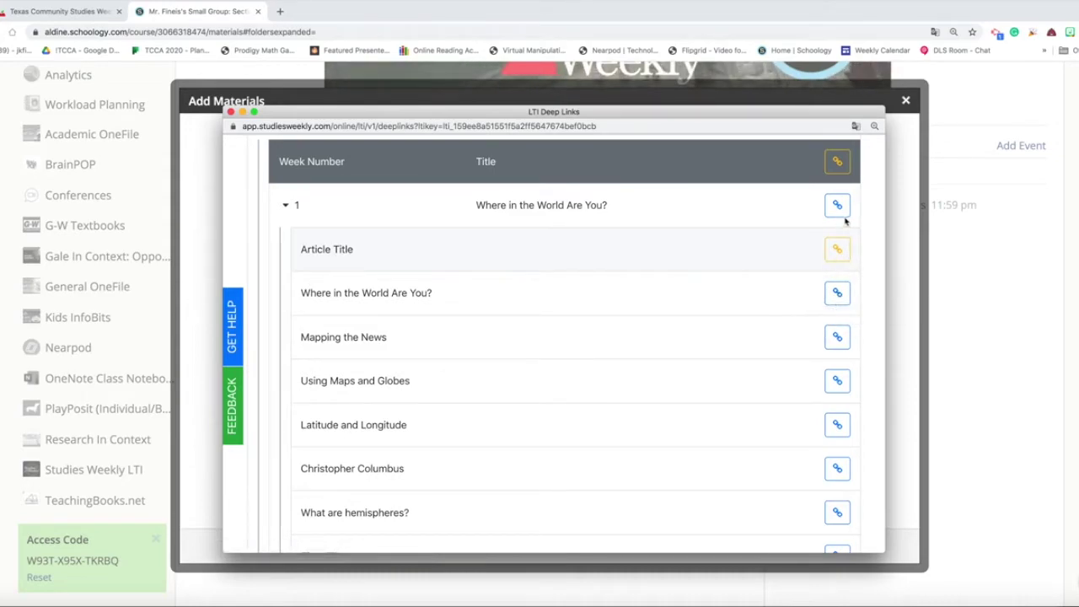
Select the links for all Week 1 articles of Texas Community Studies Weekly
left_click(839, 251)
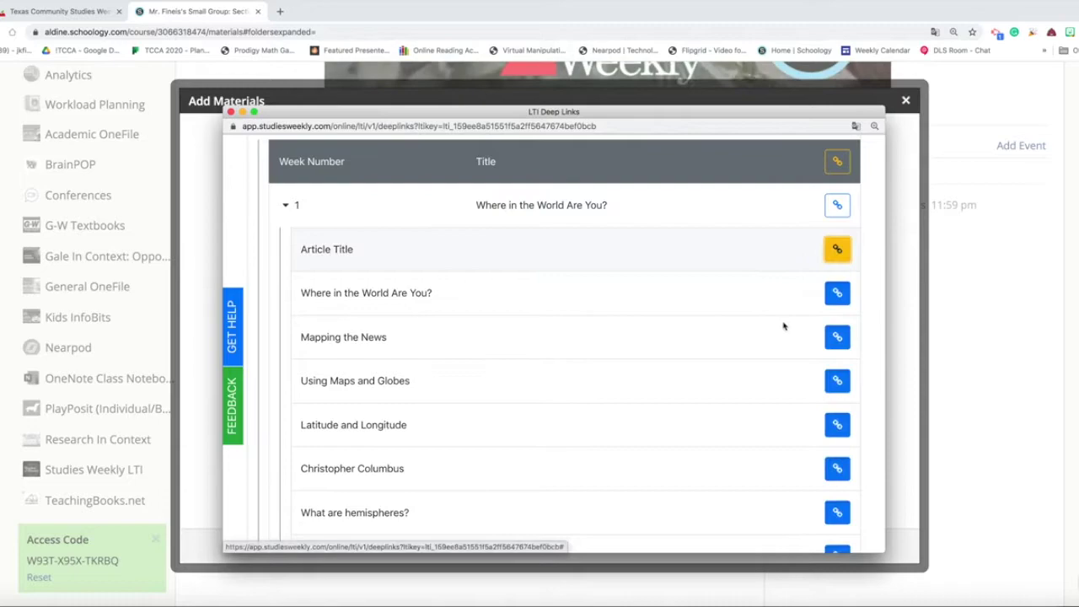
scroll(783, 324, "down", 1)
scroll(785, 325, "down", 2)
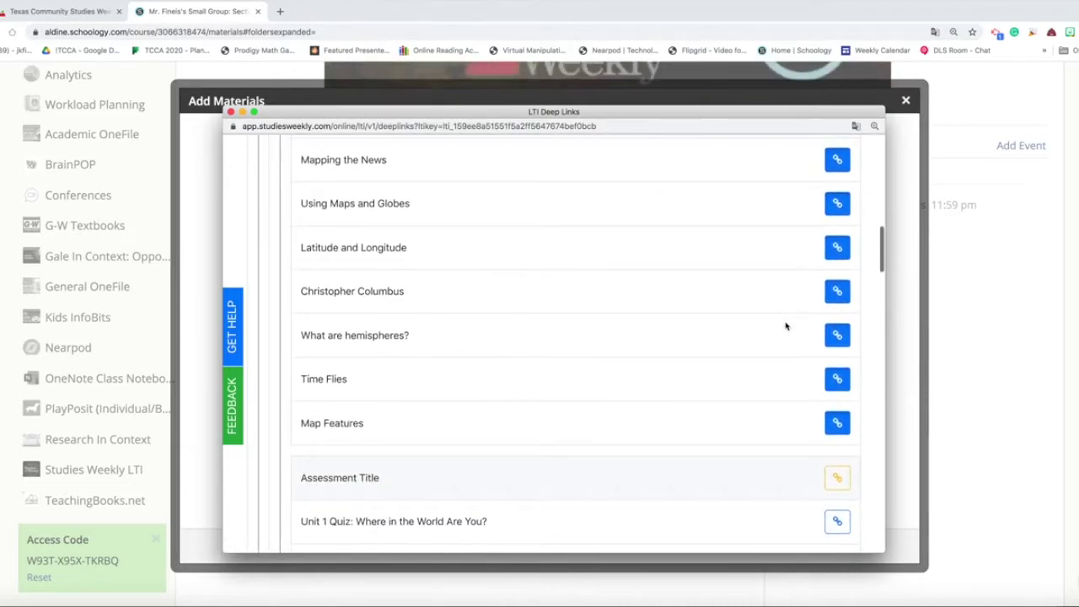
scroll(785, 325, "up", 1)
scroll(785, 325, "up", 10)
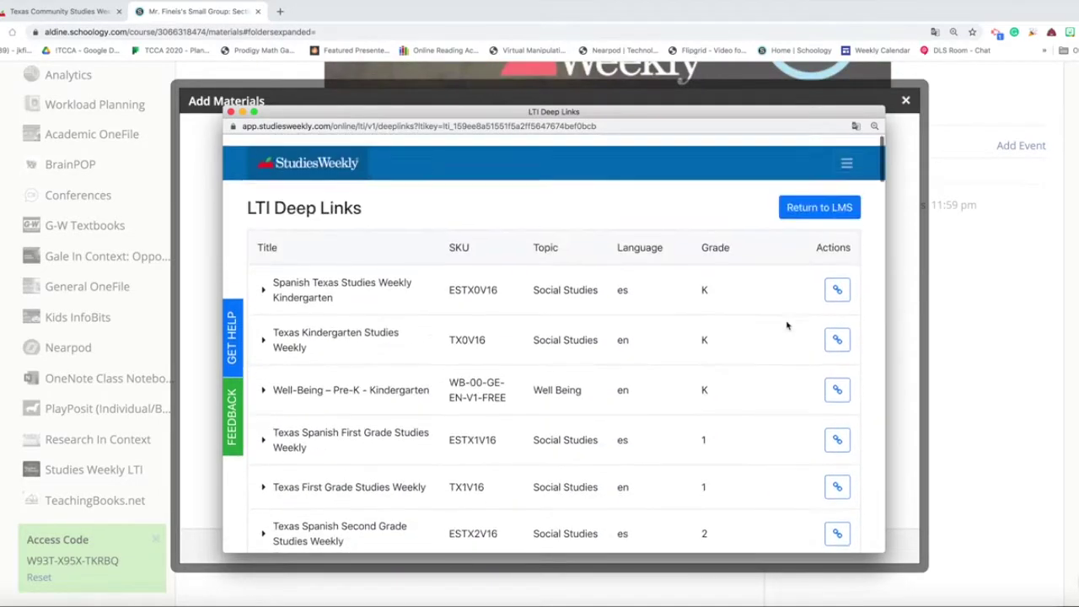
Try to return the selected article links to the Schoology course, signing in with the school Google account
left_click(821, 201)
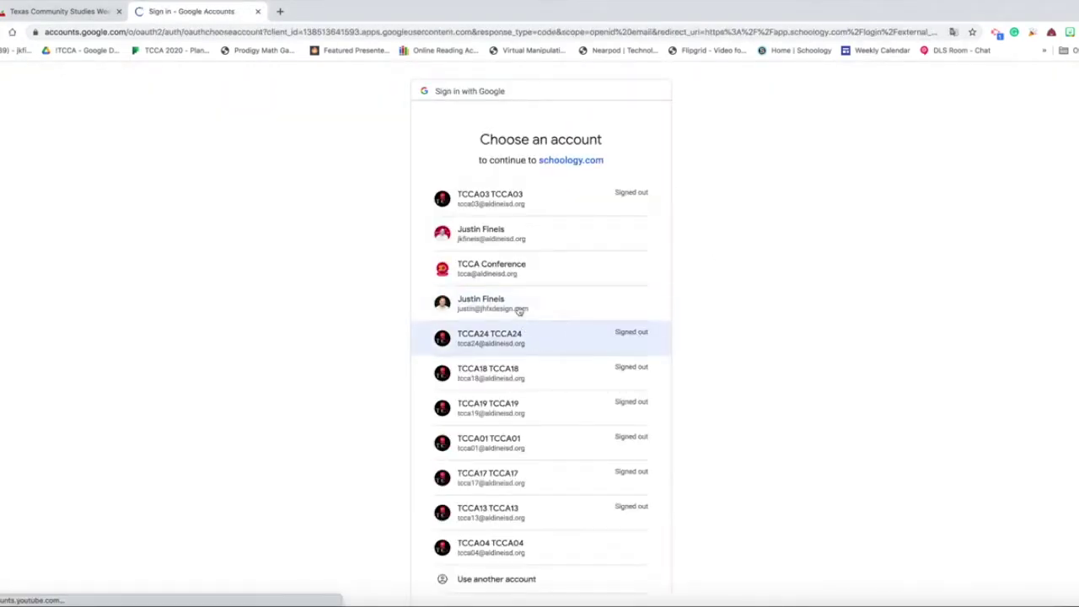
left_click(489, 243)
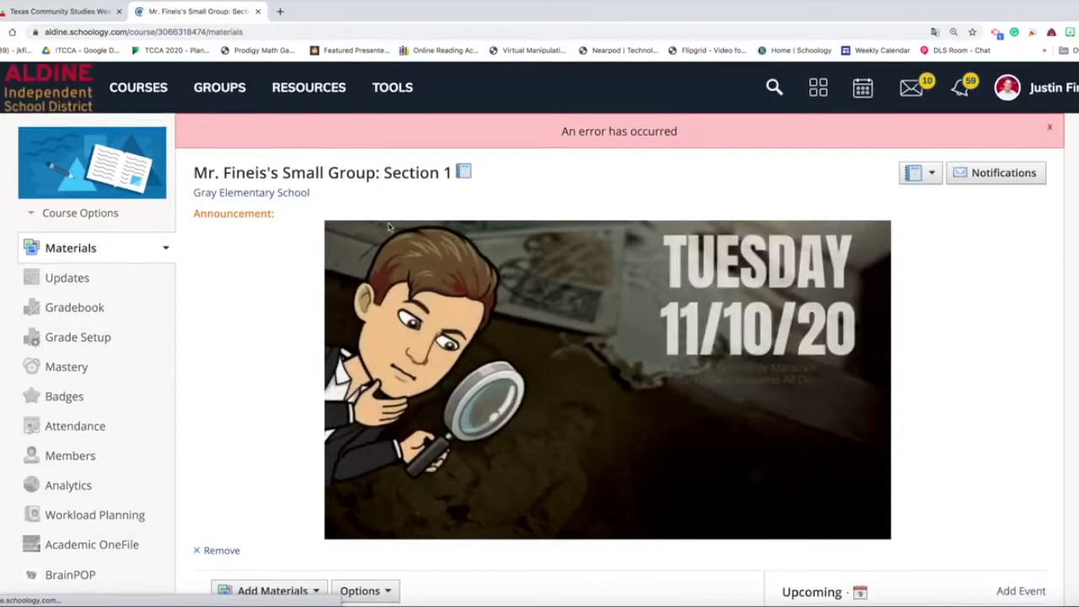
scroll(585, 314, "down", 5)
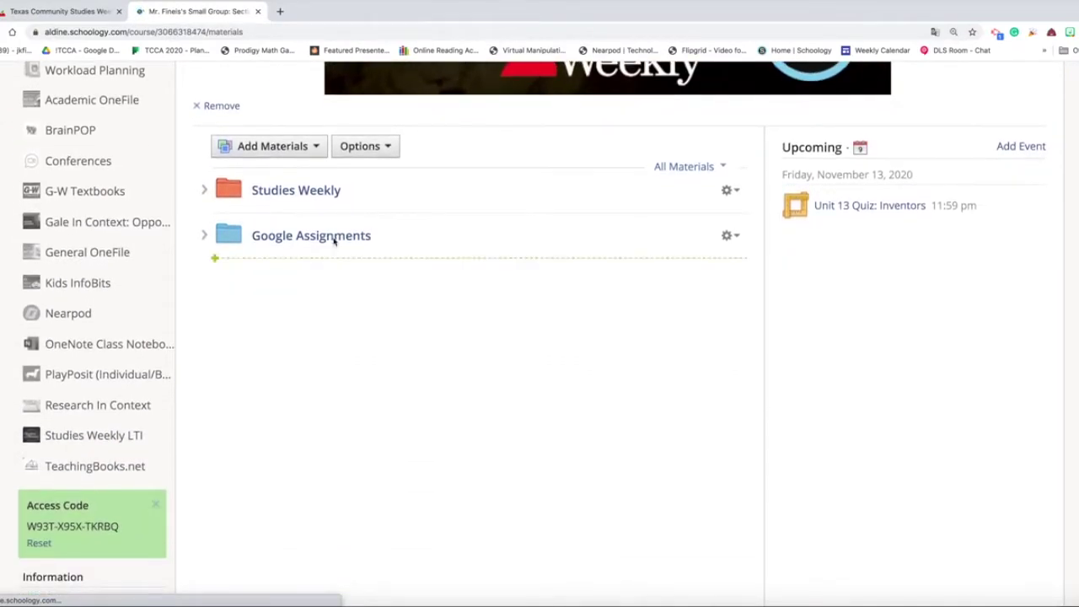
Launch Studies Weekly LTI as a new course material to bring up its LTI Deep Links list
left_click(311, 150)
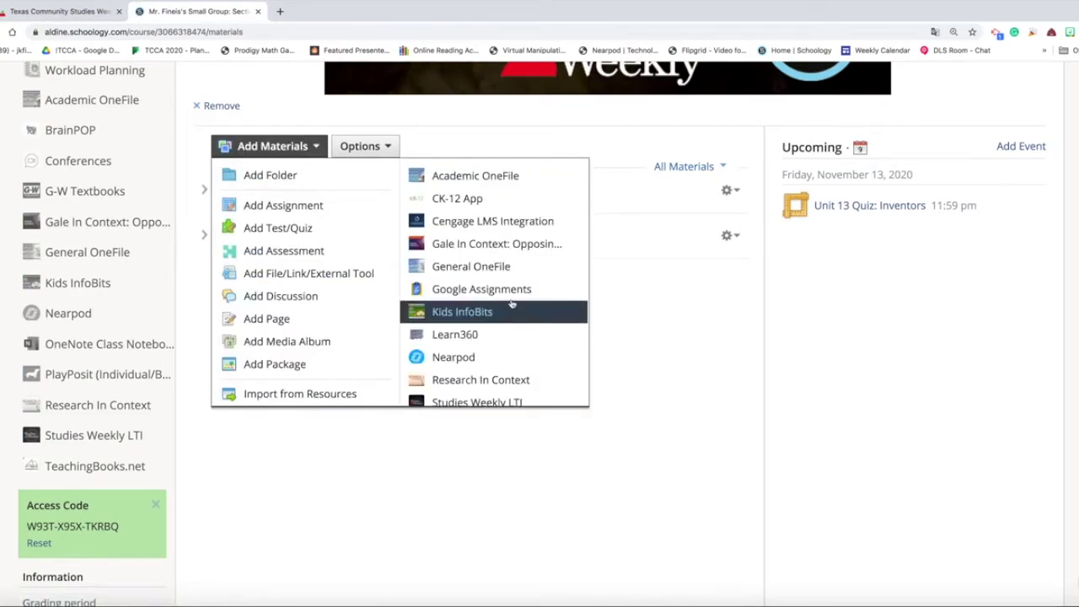
scroll(531, 318, "down", 1)
left_click(496, 362)
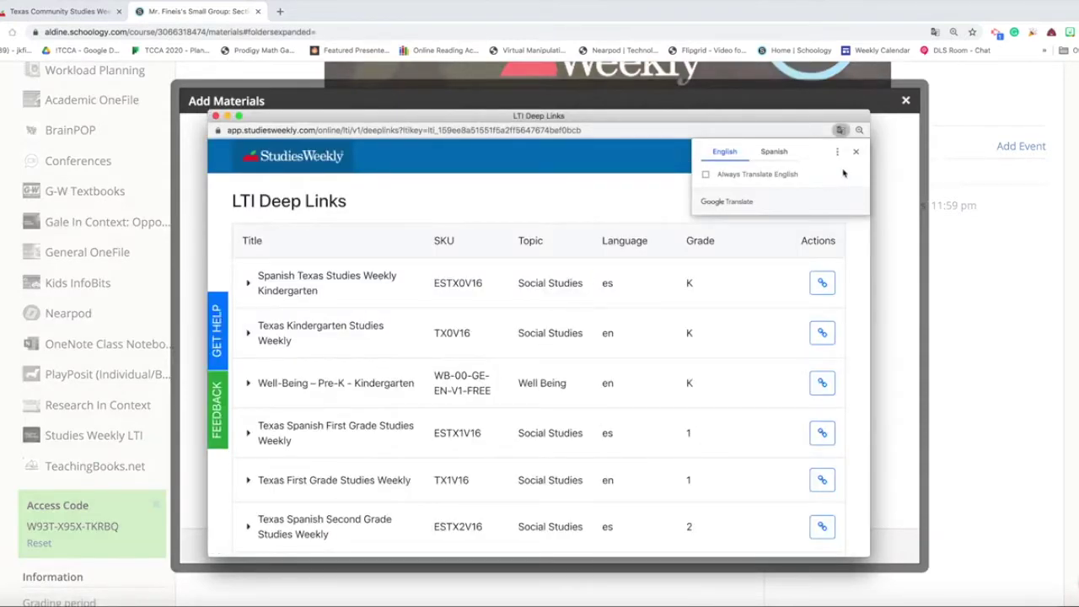
left_click(857, 152)
Expand Texas Community Studies Weekly (TX3V15) and its Week 1, Where in the World Are You?, in the deep links list
scroll(519, 280, "down", 5)
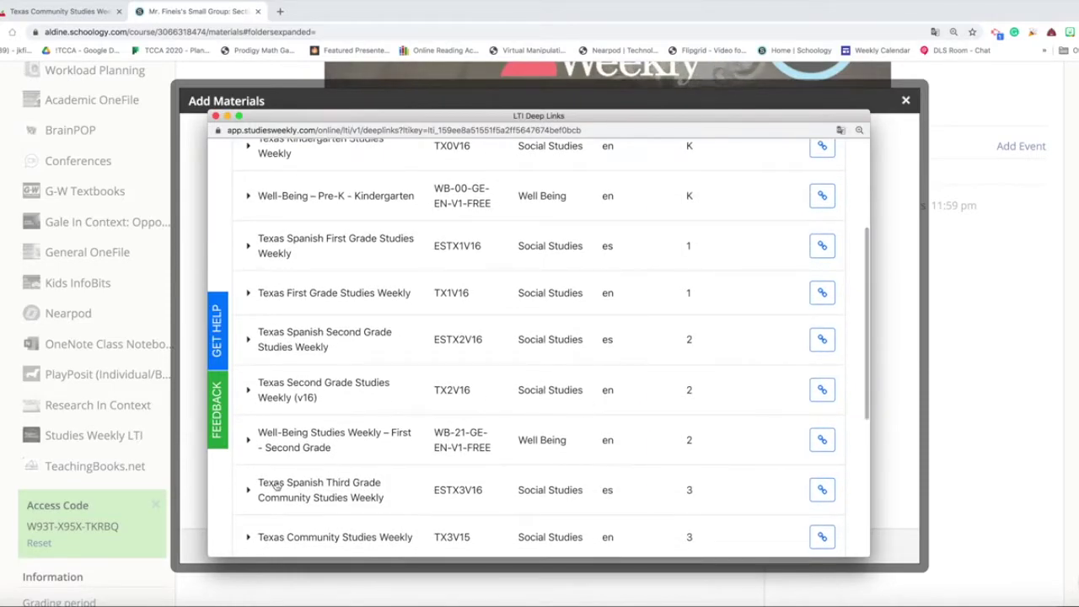
left_click(251, 440)
scroll(396, 435, "down", 3)
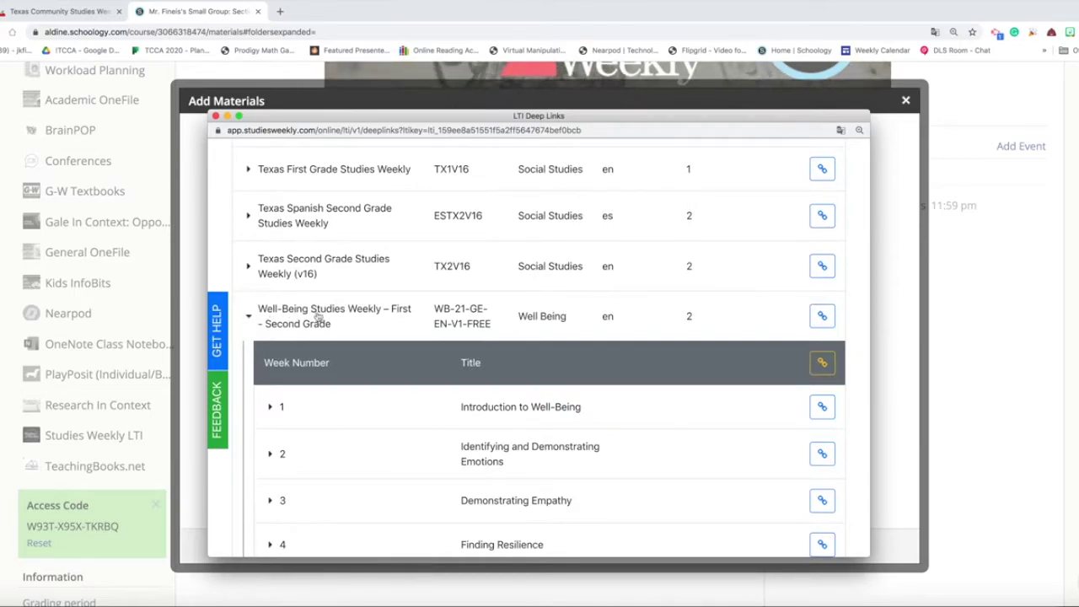
scroll(293, 315, "down", 9)
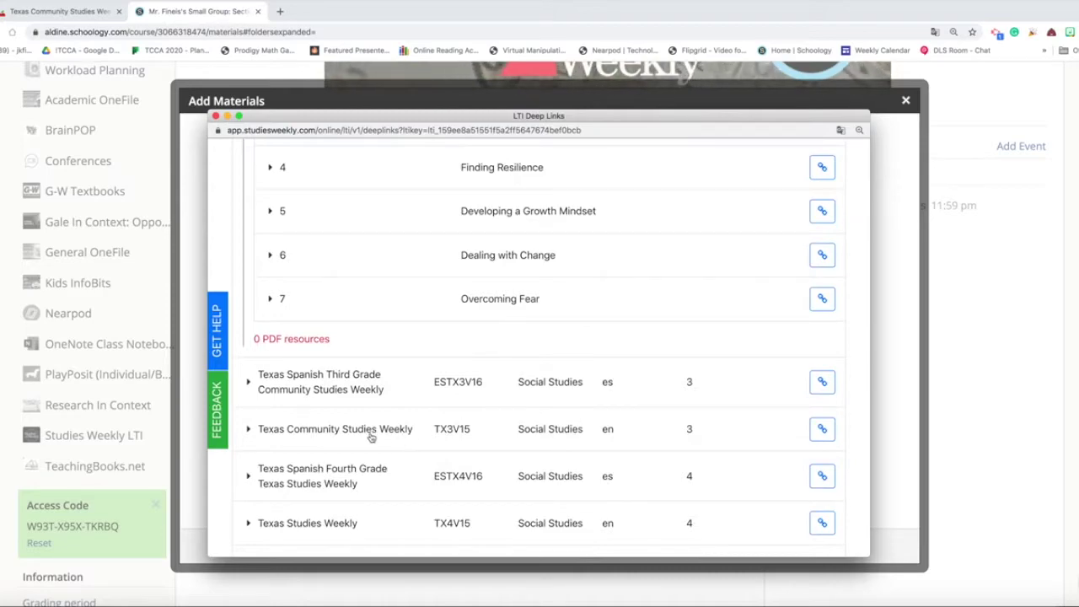
left_click(274, 432)
scroll(650, 441, "down", 3)
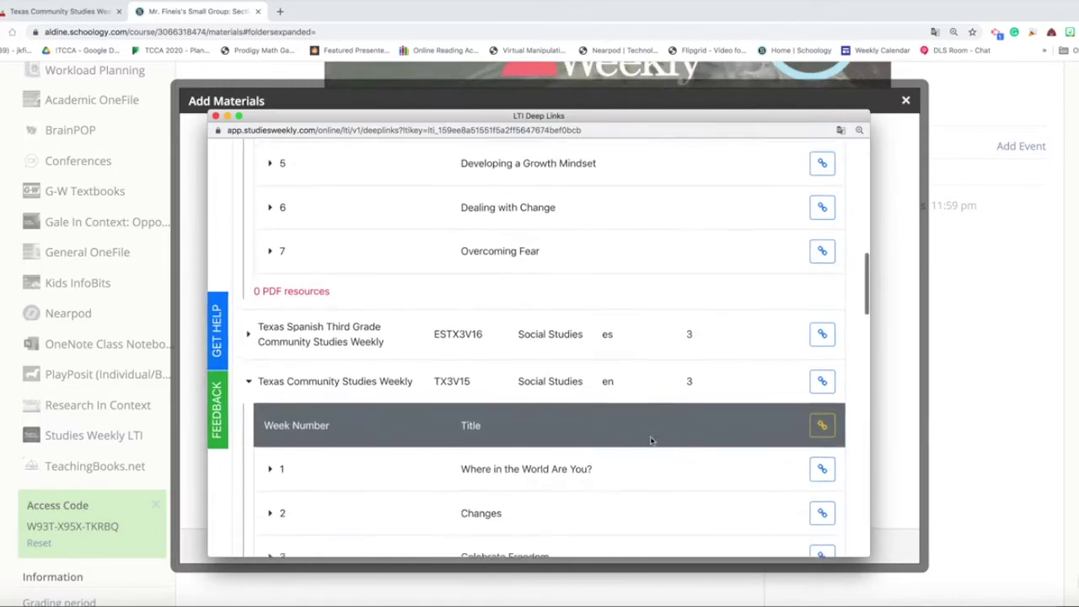
scroll(653, 405, "down", 1)
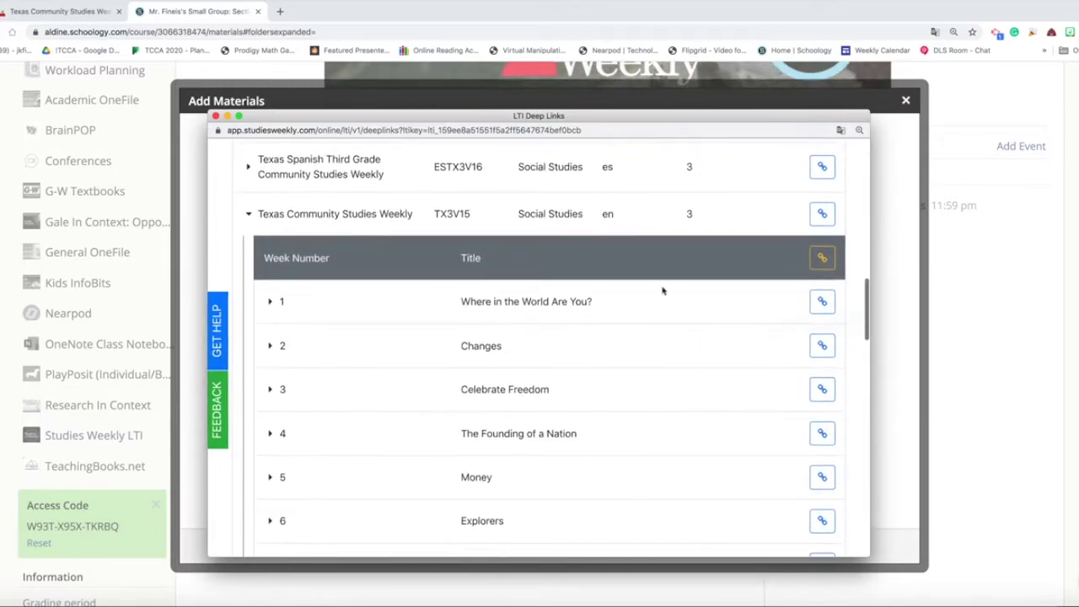
left_click(270, 302)
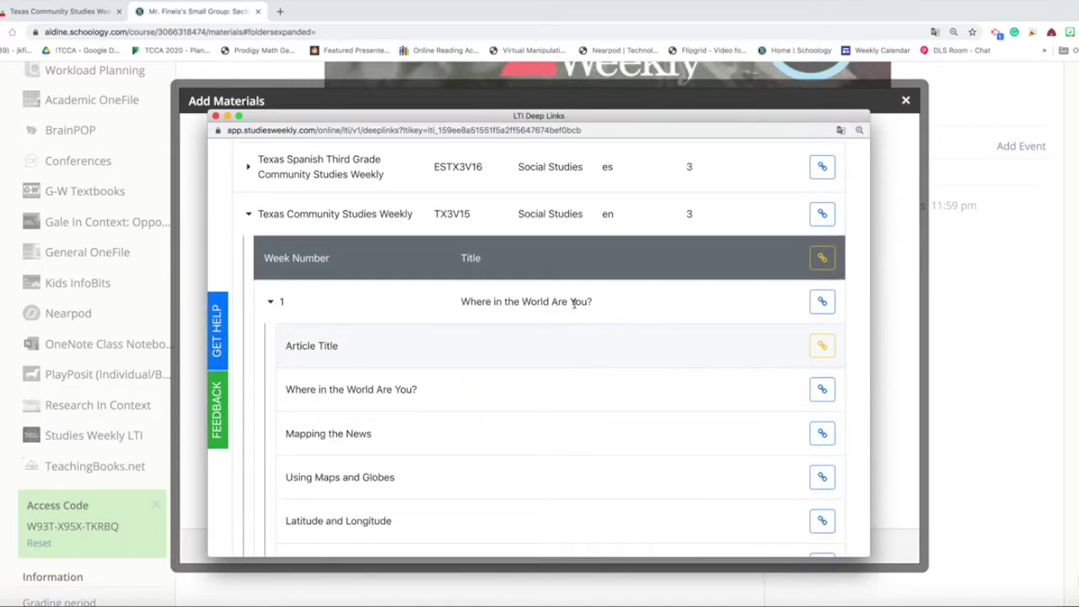
Select the links for all Week 1 articles of Texas Community Studies Weekly rather than the link to the whole week
left_click(823, 303)
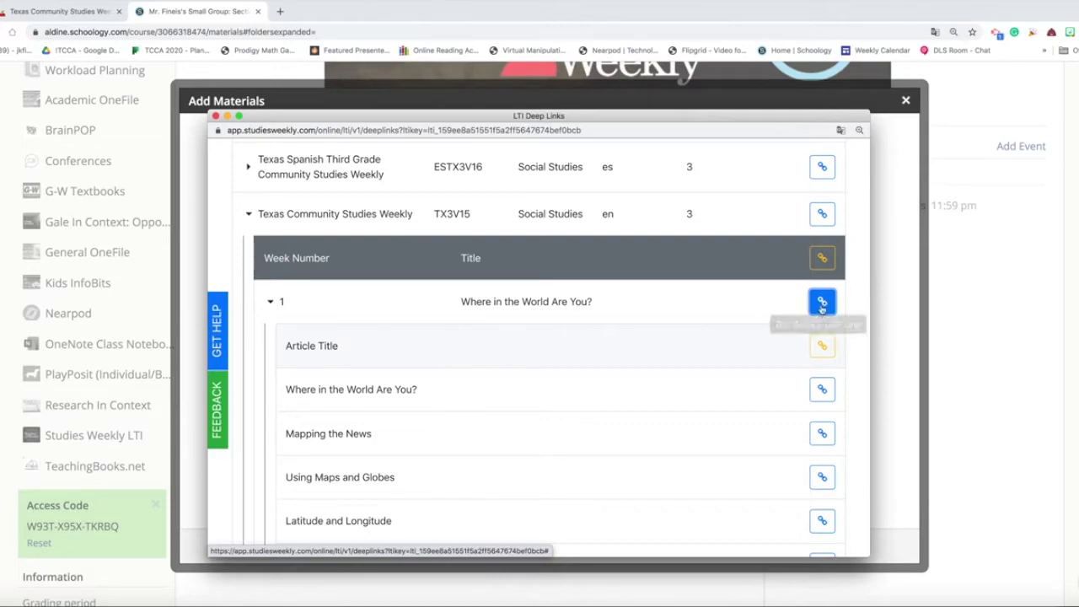
left_click(822, 345)
scroll(803, 352, "down", 3)
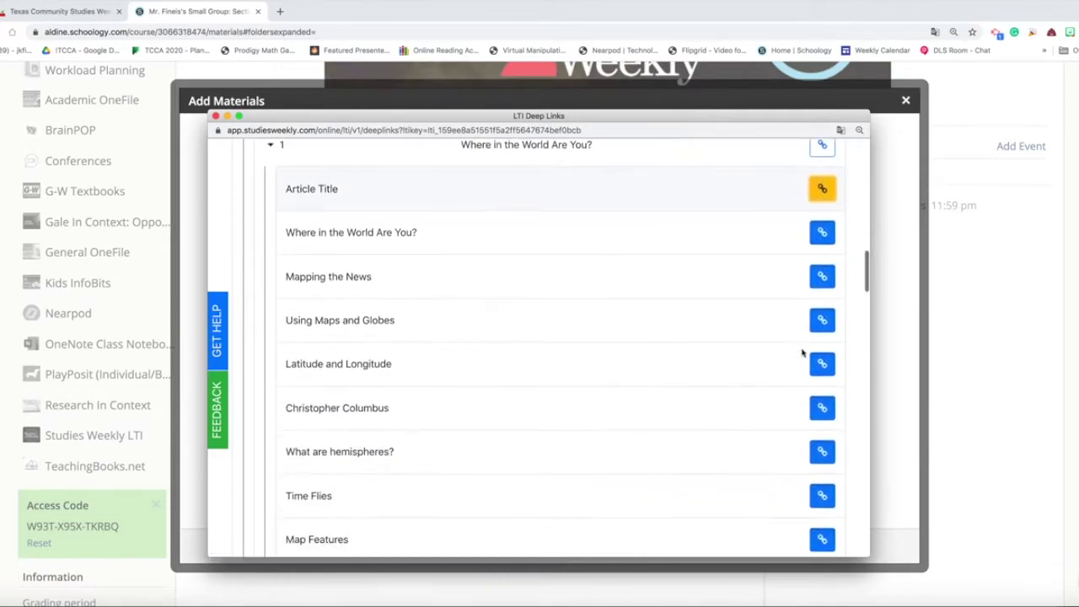
scroll(803, 354, "down", 3)
scroll(809, 299, "up", 5)
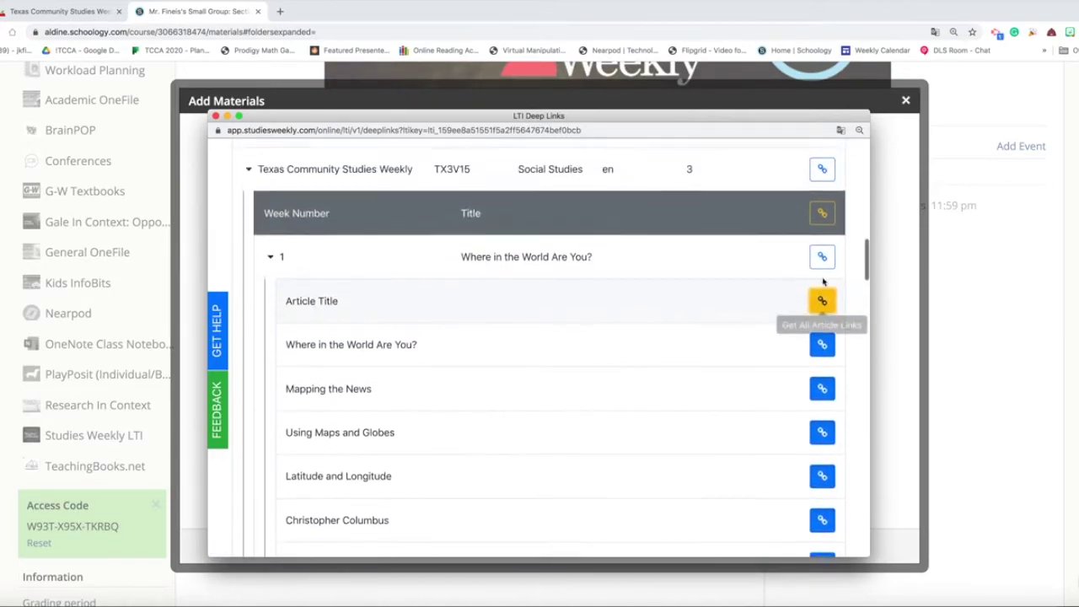
Return the selected article links to the Schoology course and look over the added materials
scroll(822, 287, "up", 12)
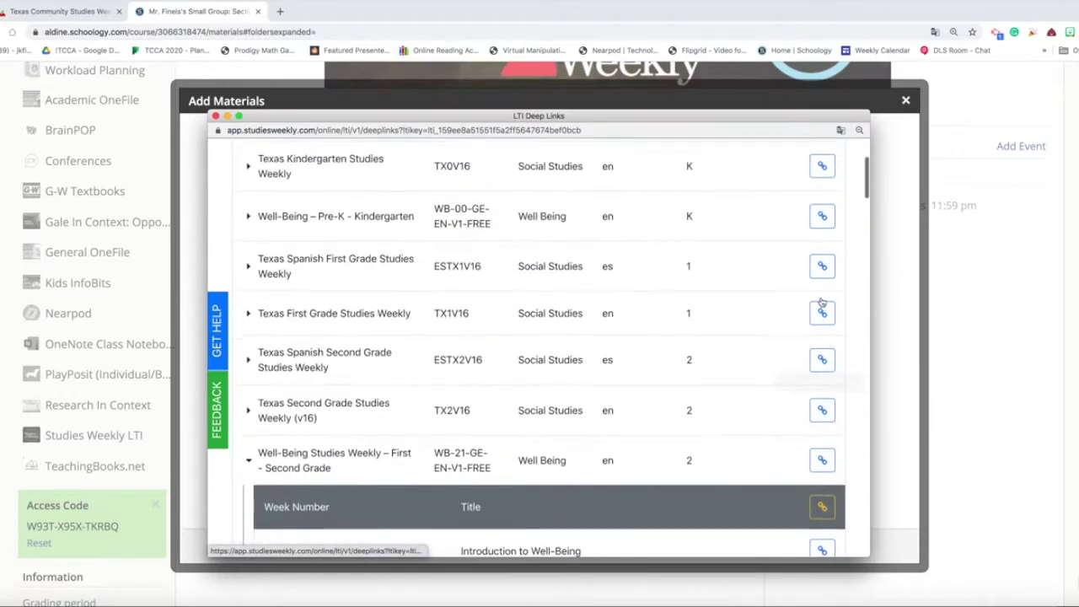
scroll(822, 302, "up", 4)
left_click(817, 202)
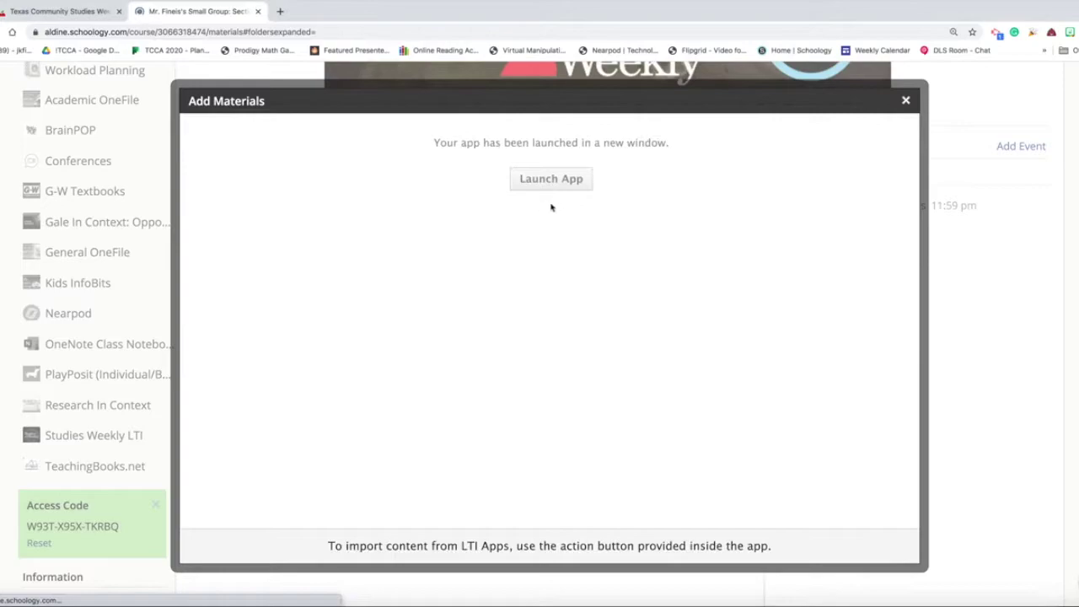
left_click(905, 100)
scroll(551, 216, "up", 3)
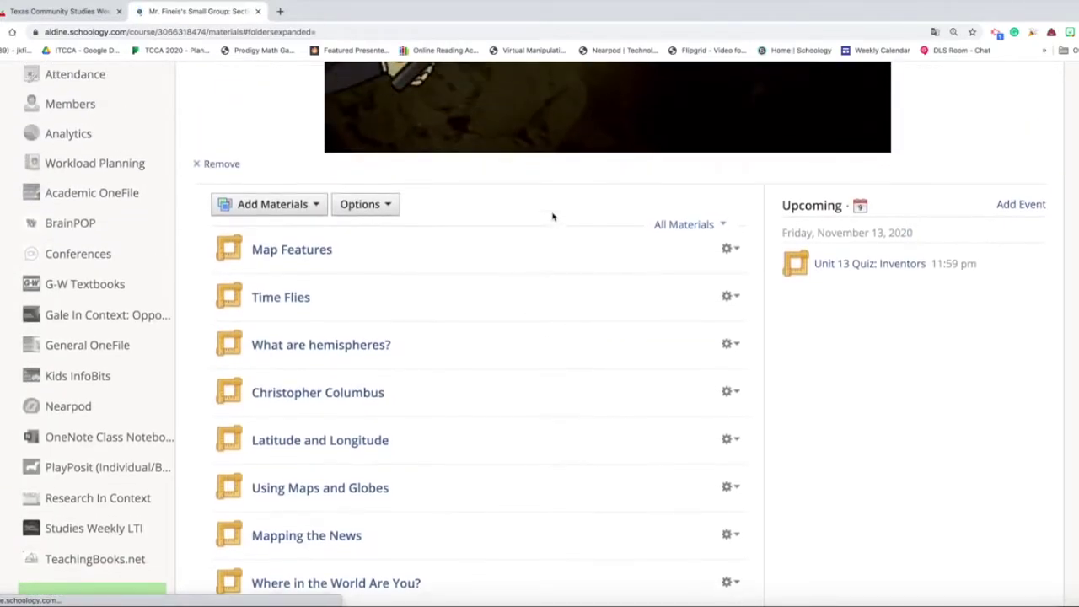
scroll(552, 217, "down", 3)
scroll(554, 217, "up", 3)
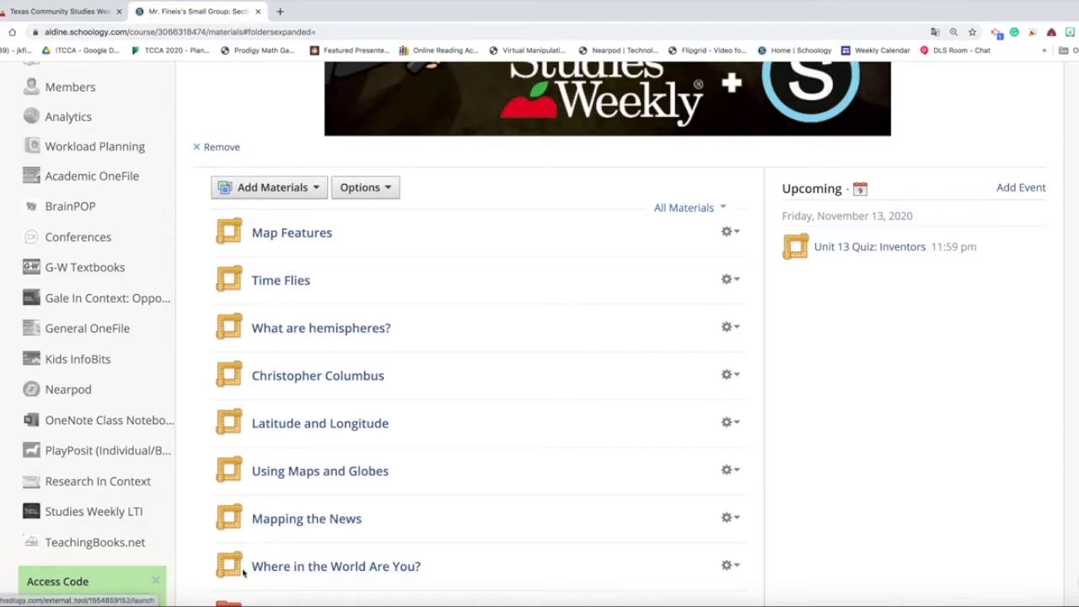
Move Where in the World Are You?, Mapping the News and Using Maps and Globes to the start of the course materials, in that order
left_click_drag(258, 569, 298, 231)
left_click_drag(230, 567, 268, 252)
left_click_drag(266, 566, 278, 330)
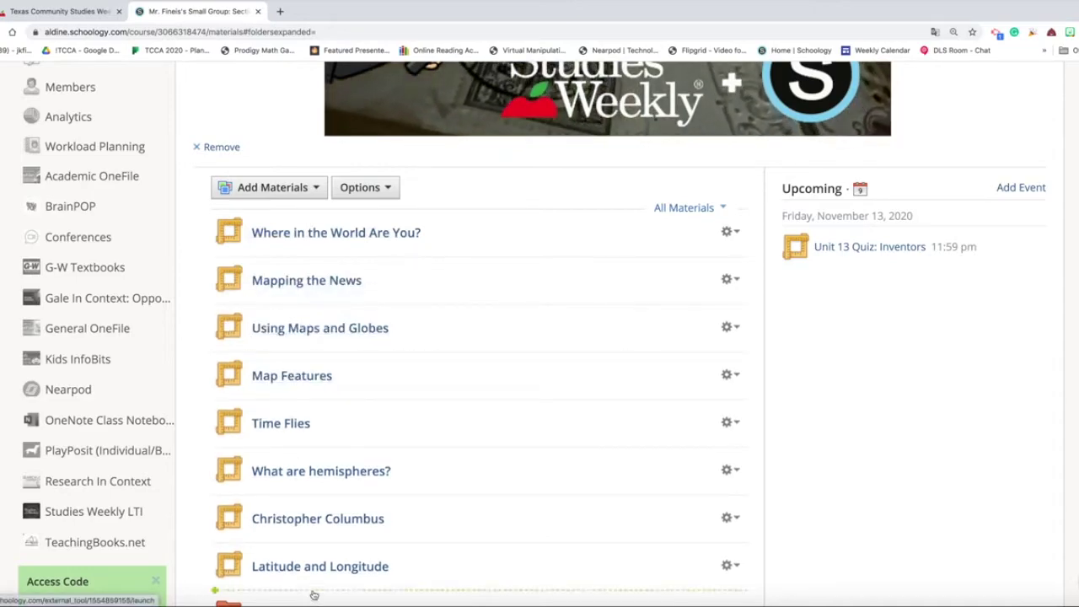
Reorder the remaining articles after Map Features as Latitude and Longitude, Christopher Columbus, What are hemispheres? and Time Flies
left_click_drag(313, 581, 310, 425)
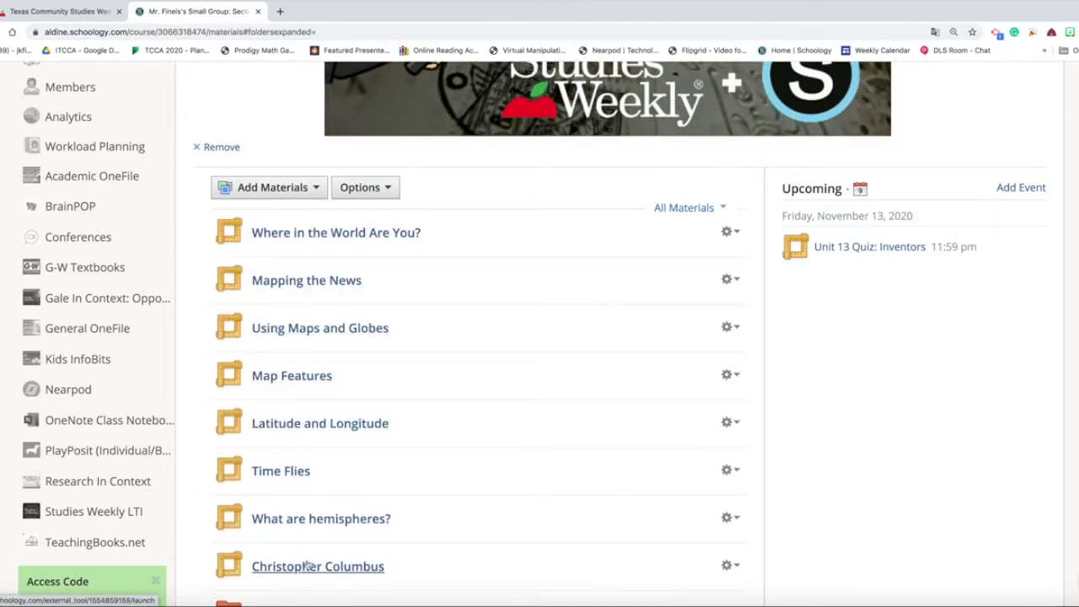
left_click_drag(312, 566, 312, 499)
left_click_drag(312, 566, 380, 523)
scroll(378, 494, "up", 2)
scroll(378, 497, "down", 2)
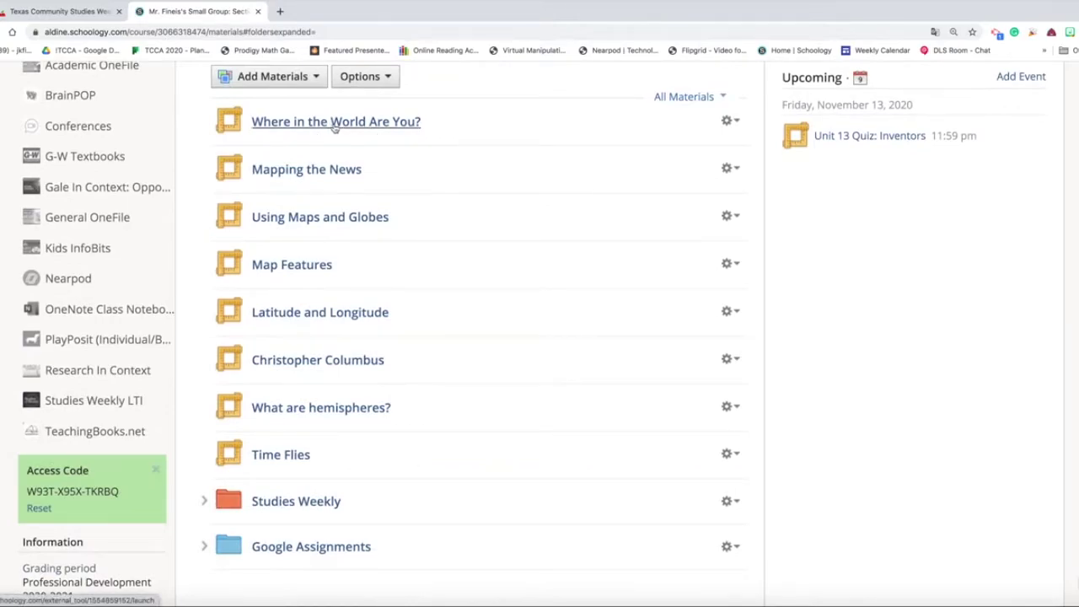
Open the Where in the World Are You? material and look over its article list, test, games and article page
left_click(335, 123)
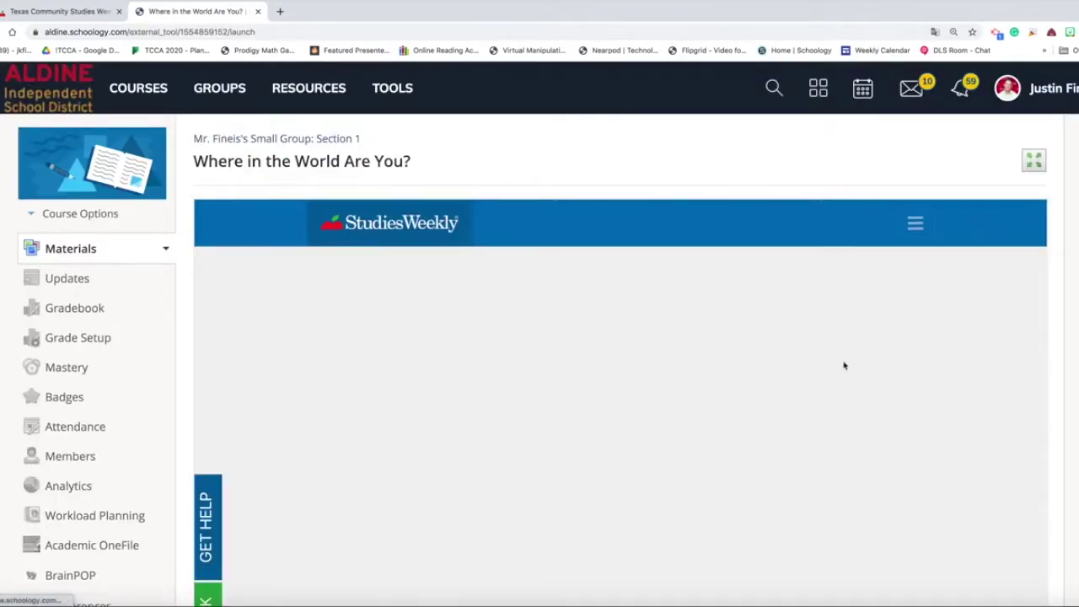
scroll(355, 317, "down", 3)
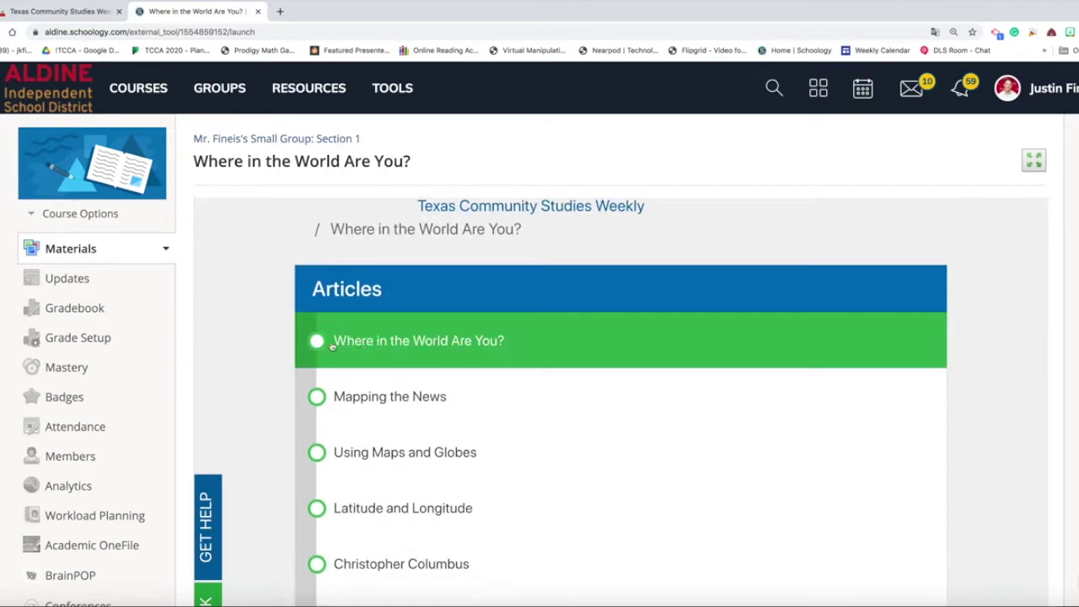
scroll(379, 347, "down", 10)
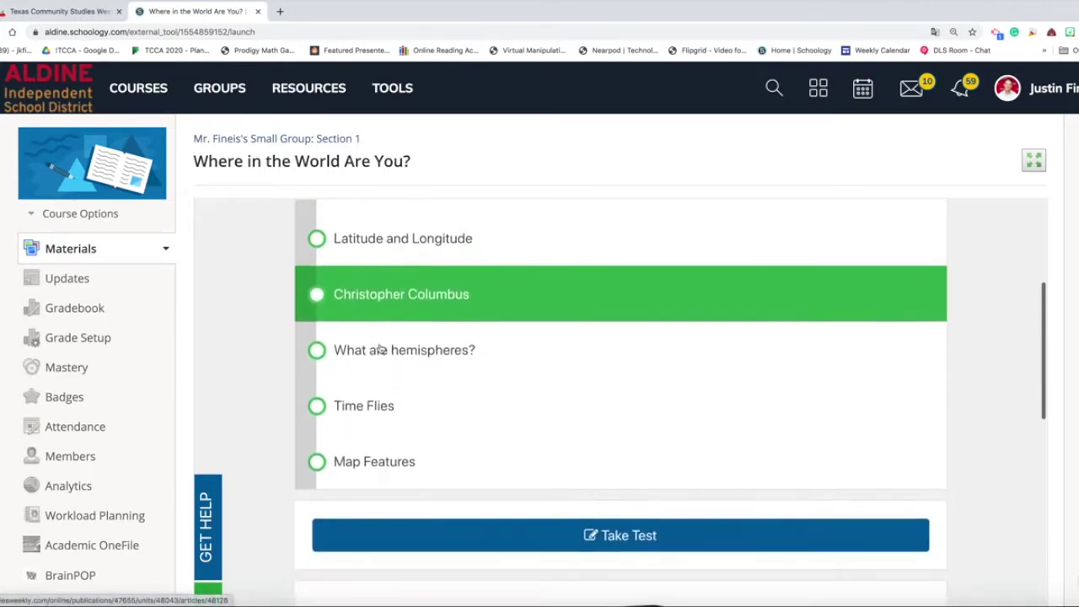
scroll(372, 349, "up", 3)
scroll(373, 348, "down", 6)
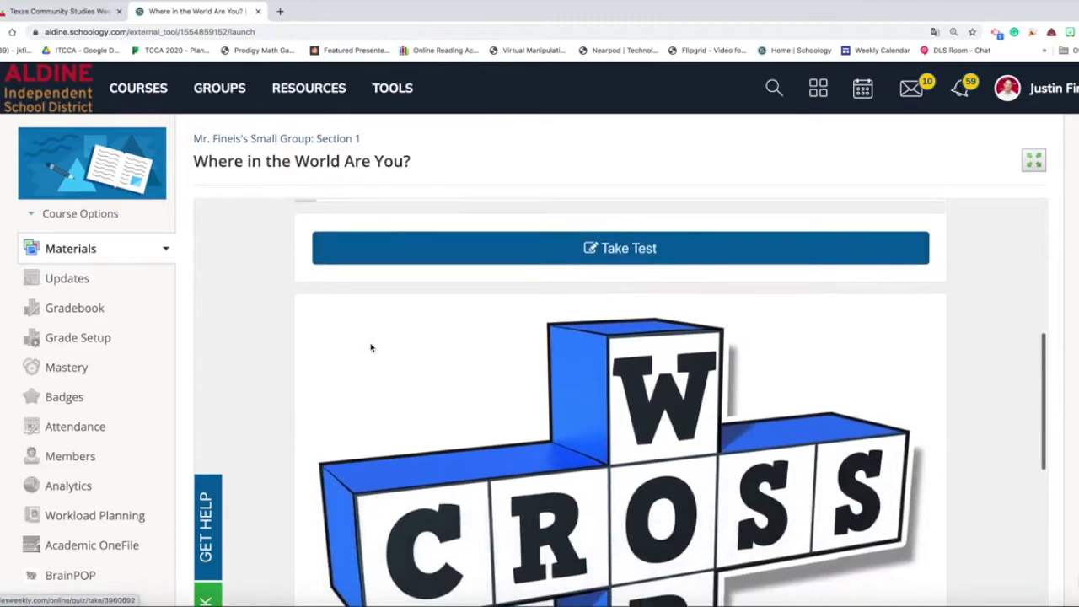
scroll(511, 370, "down", 6)
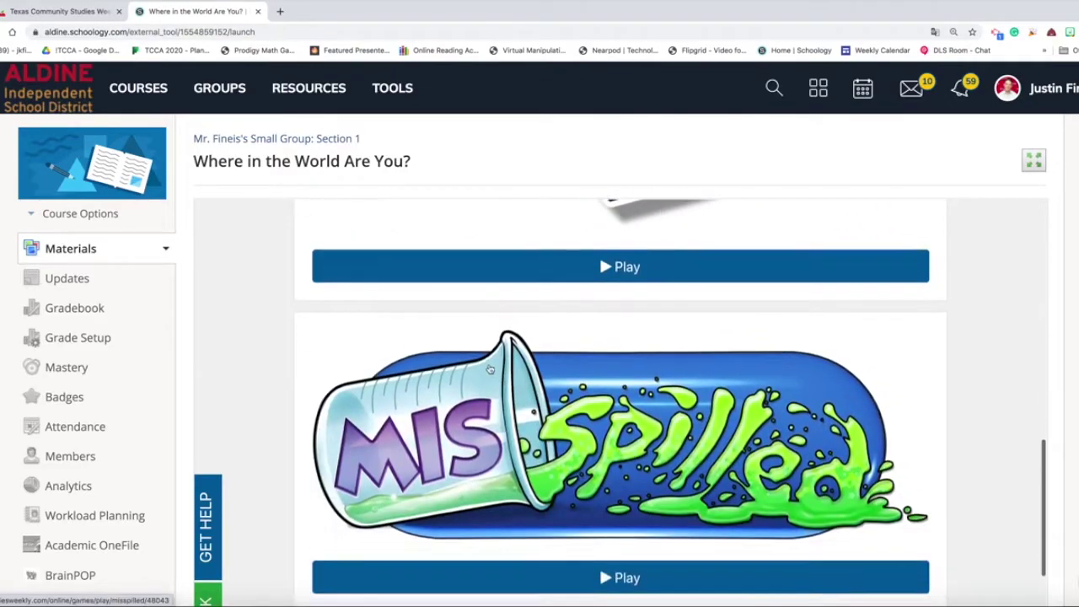
scroll(514, 346, "down", 5)
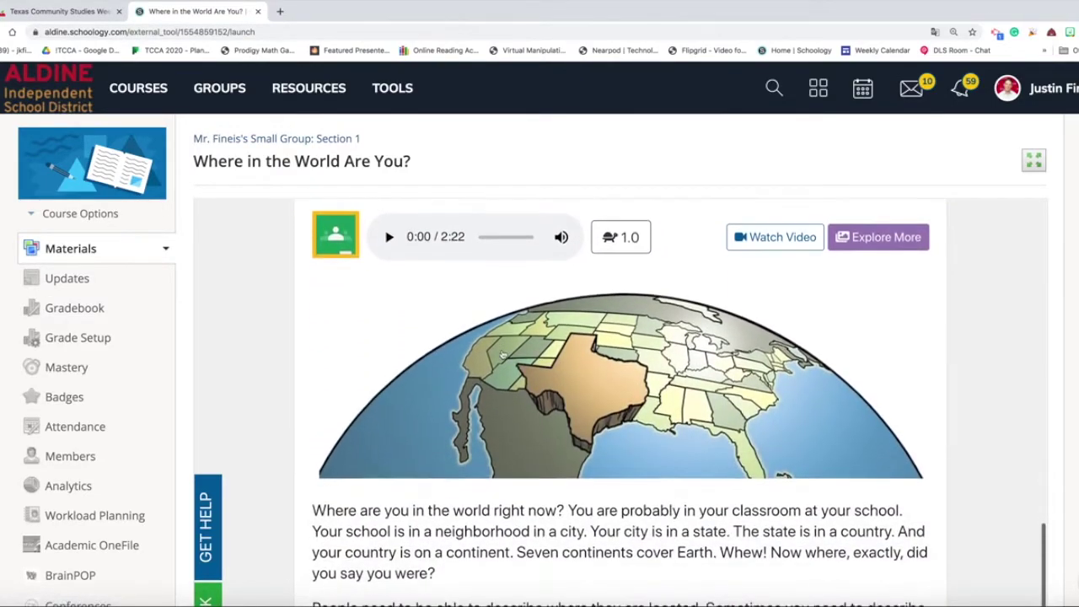
Play the article's read-aloud audio and highlight the word "probably" in green
key("ctrl+minus")
key("ctrl+minus")
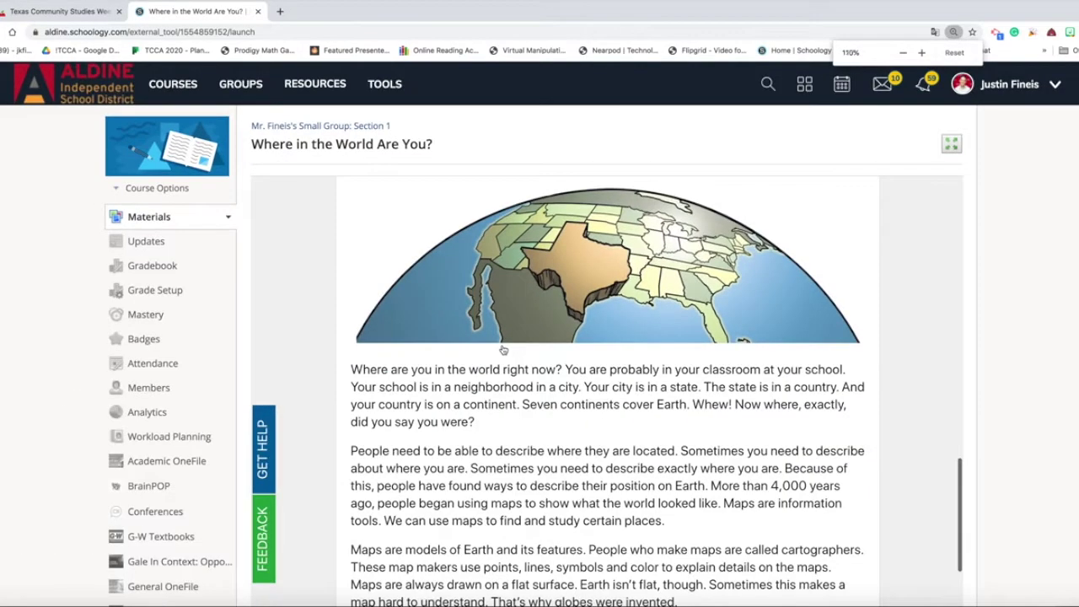
scroll(861, 378, "up", 3)
scroll(765, 366, "down", 3)
scroll(750, 366, "up", 3)
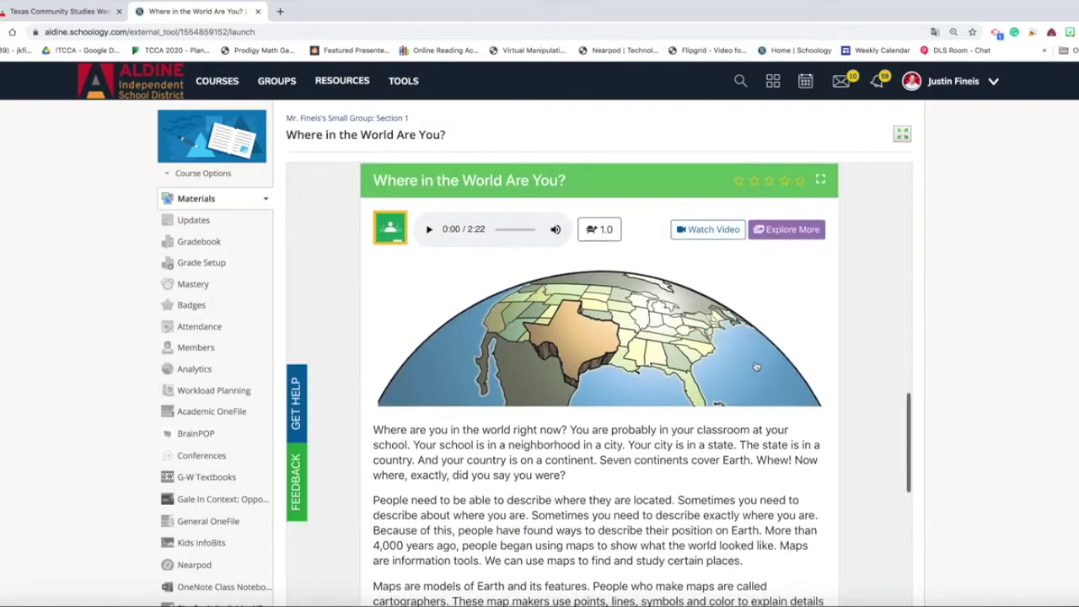
left_click(426, 225)
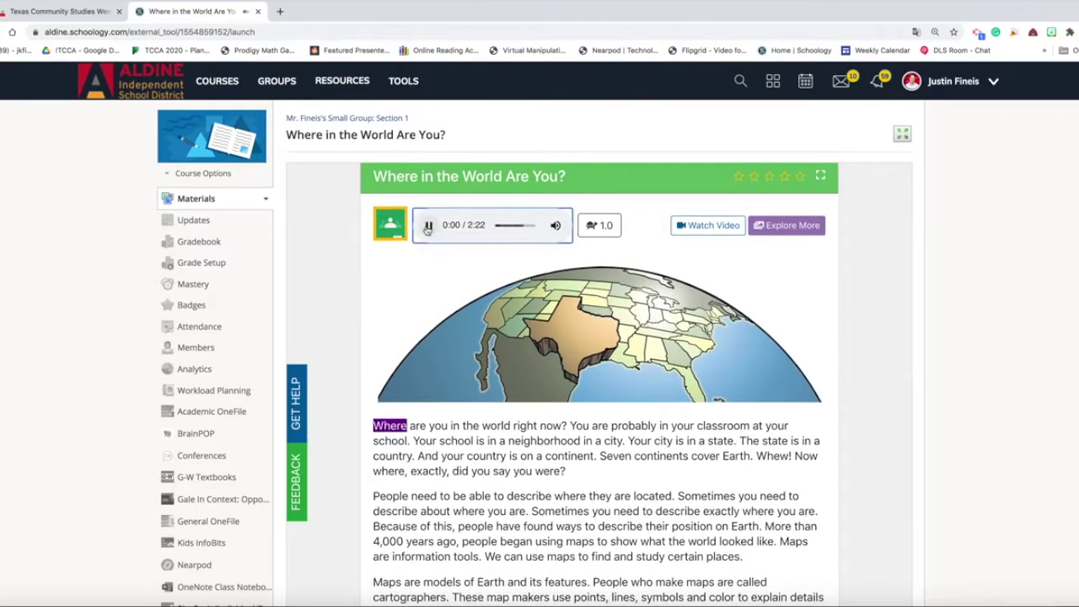
left_click(613, 426)
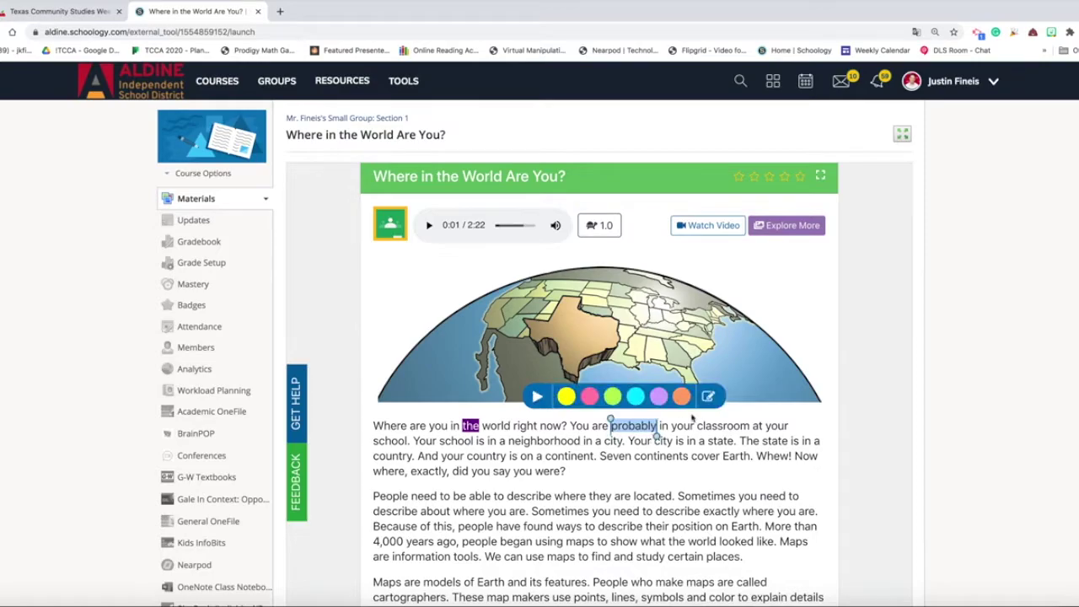
left_click(613, 397)
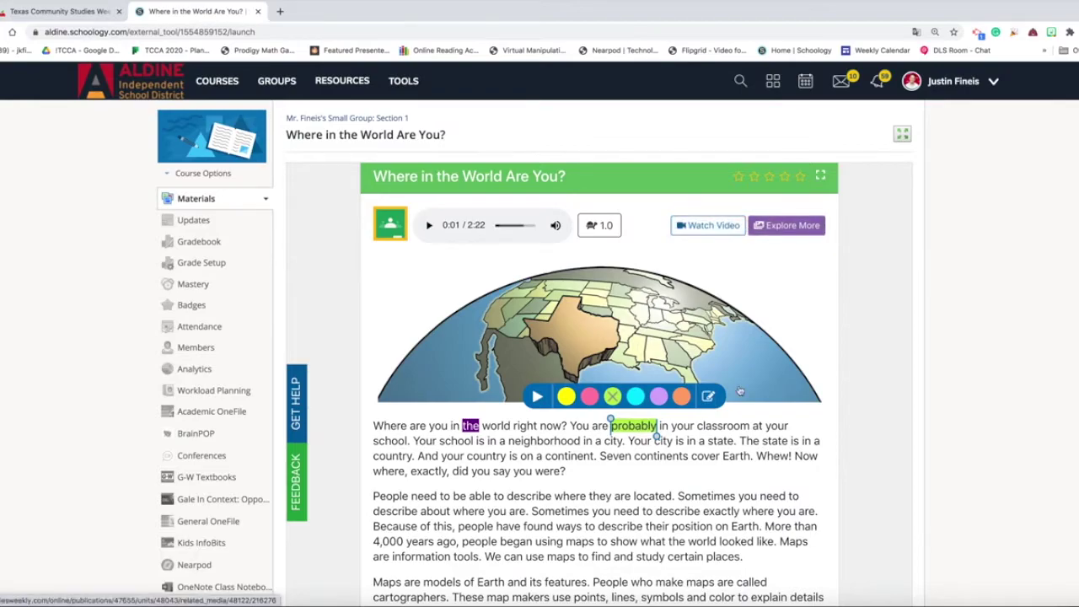
Examine the article's comprehension questions, their answer choices, highlight colors and point values
scroll(740, 392, "down", 15)
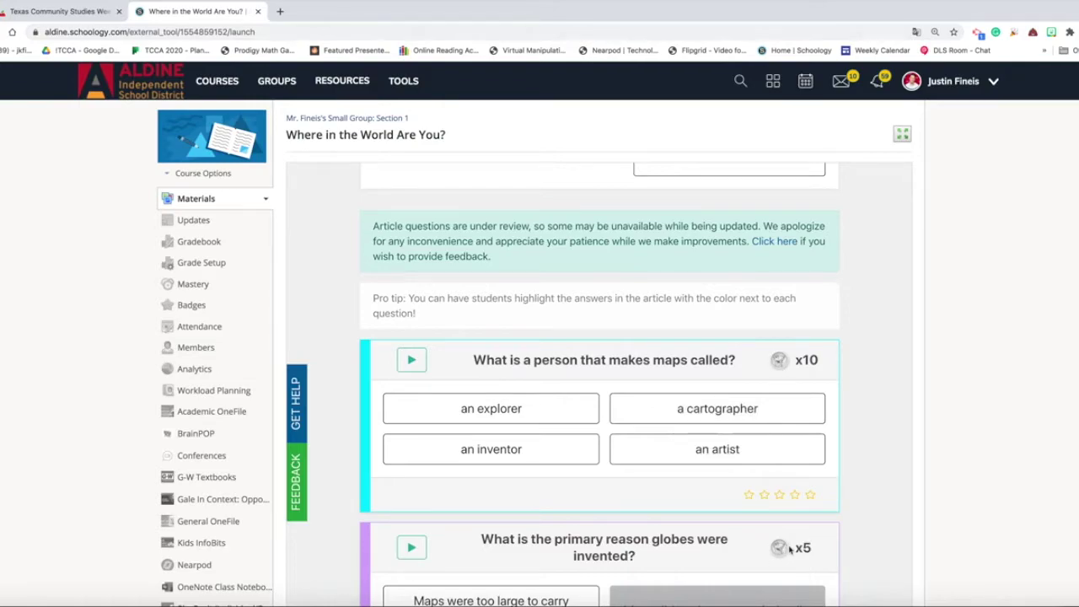
scroll(788, 549, "down", 2)
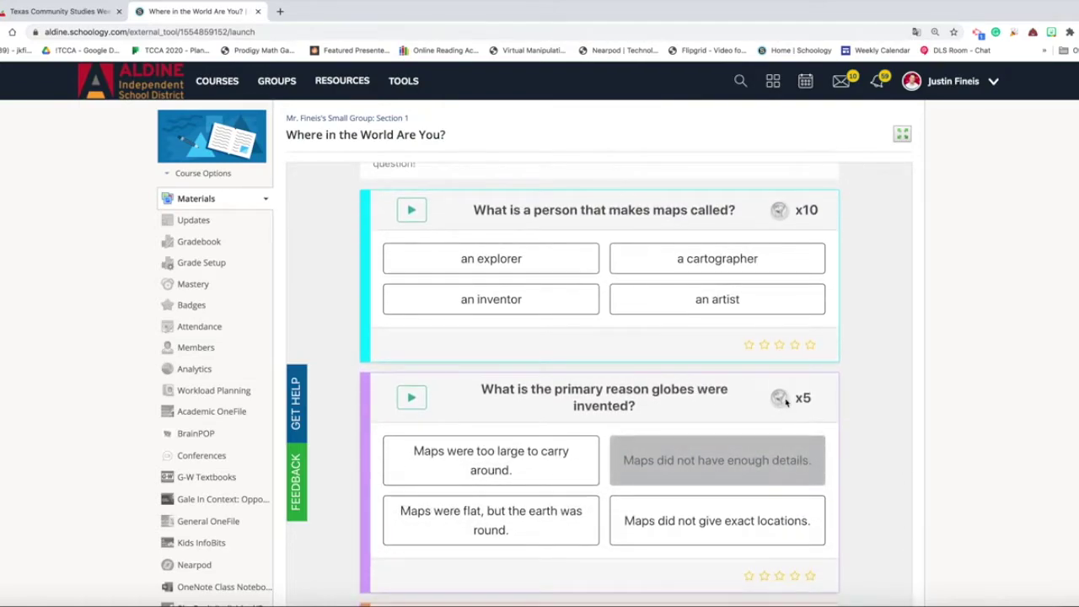
scroll(784, 398, "down", 5)
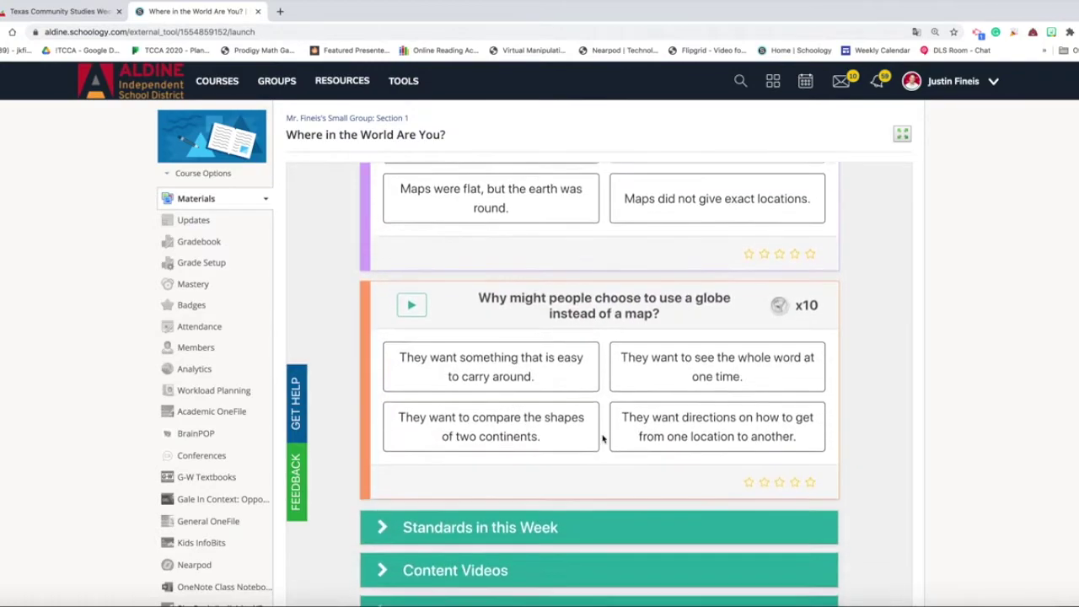
scroll(603, 438, "up", 2)
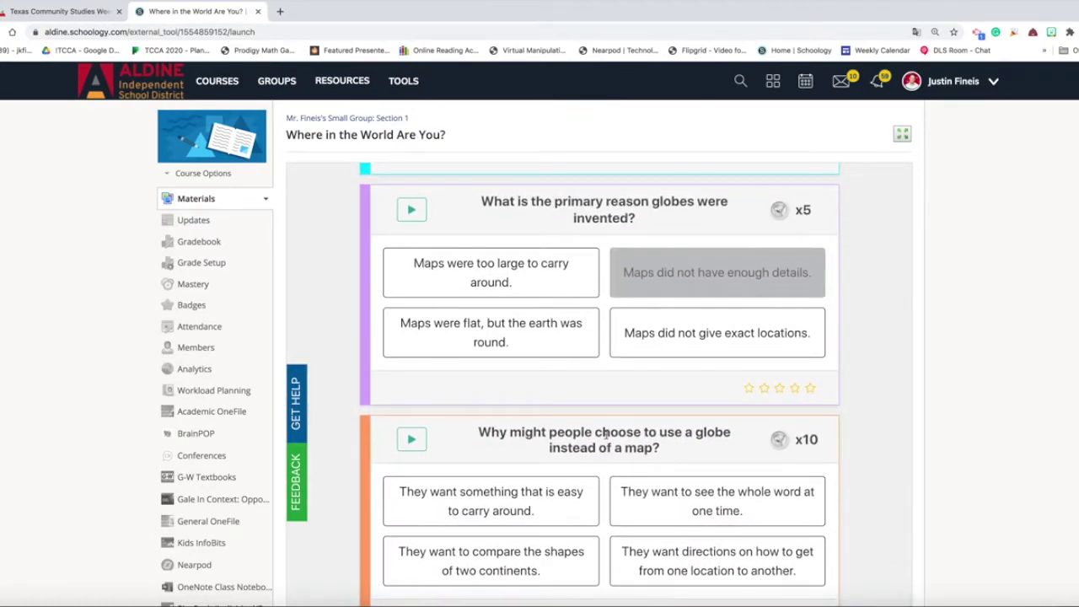
scroll(604, 433, "up", 2)
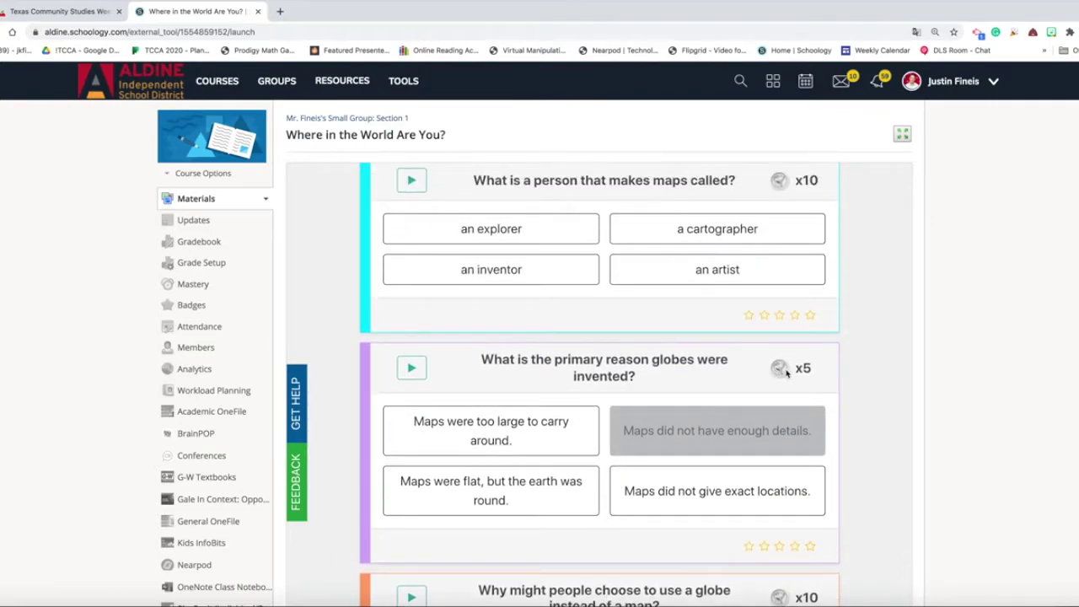
scroll(701, 364, "up", 4)
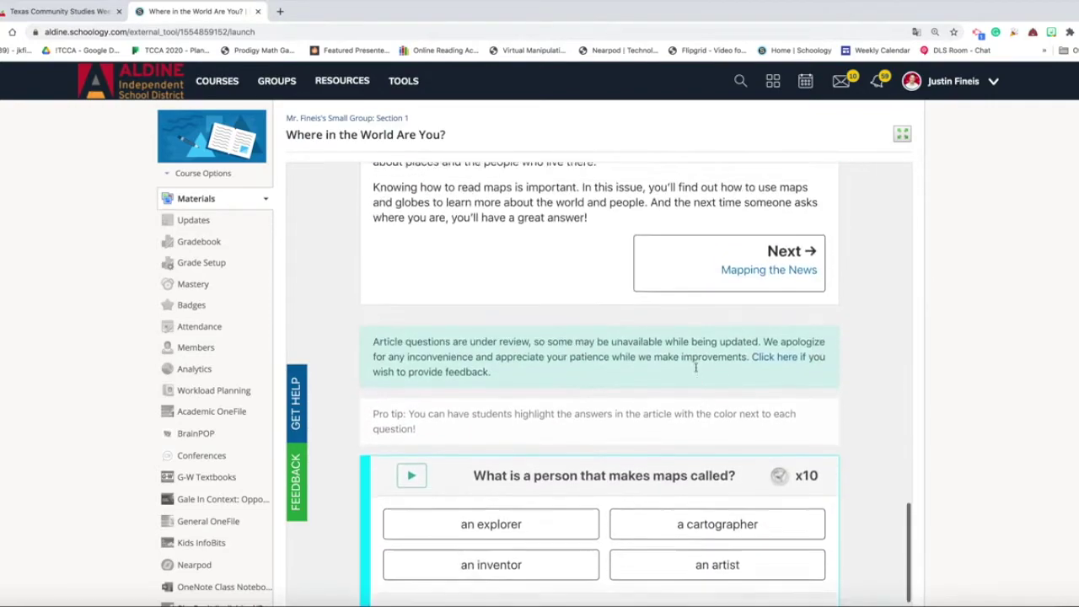
Look back over the article page and its games up to the article list, and return to the course materials
scroll(679, 417, "up", 10)
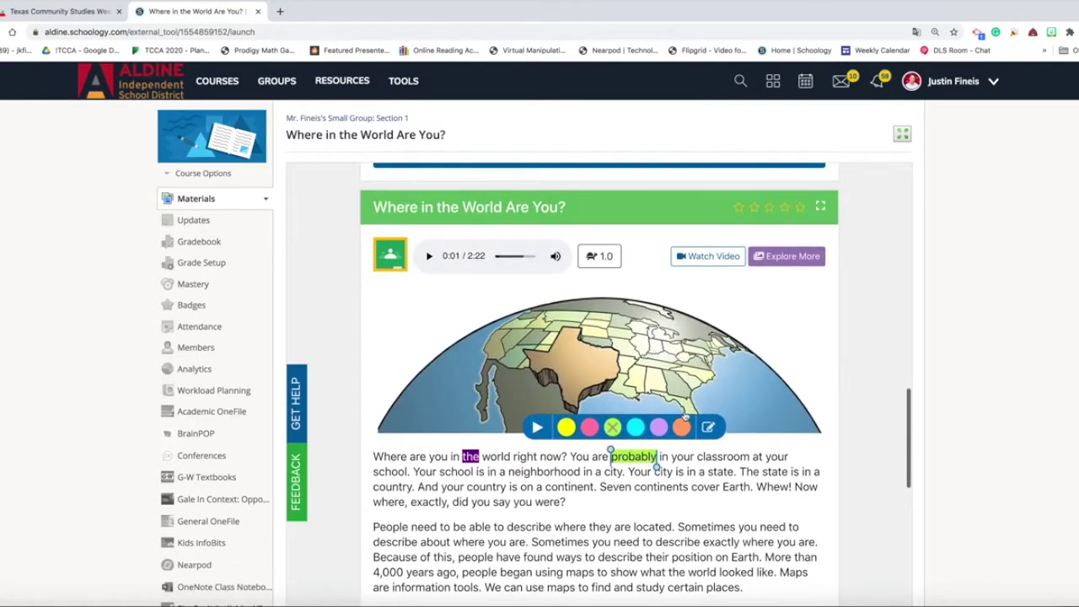
scroll(683, 413, "up", 3)
scroll(683, 413, "up", 10)
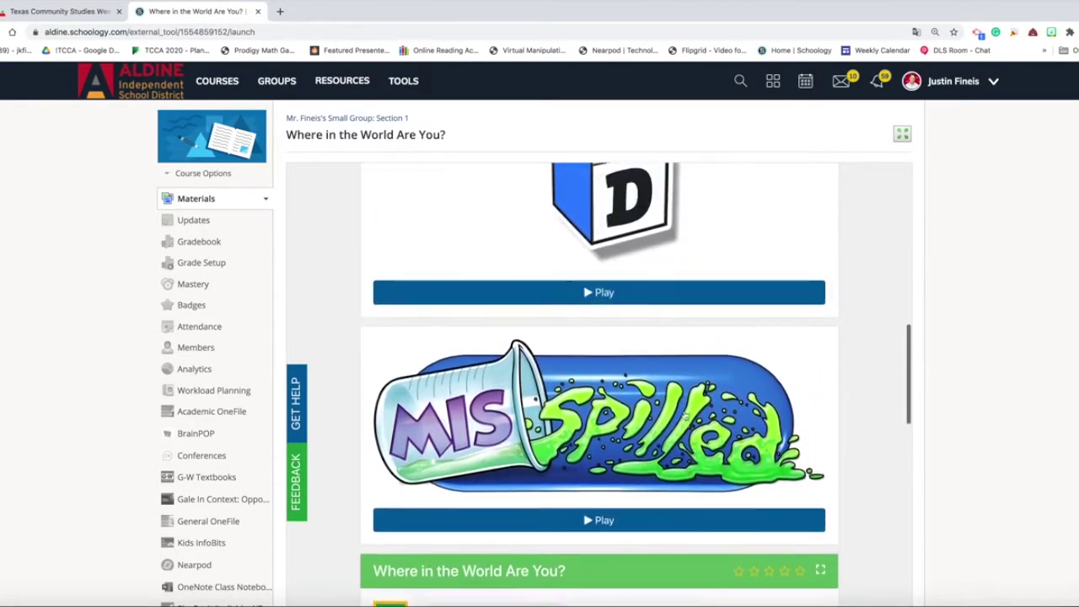
scroll(685, 417, "up", 3)
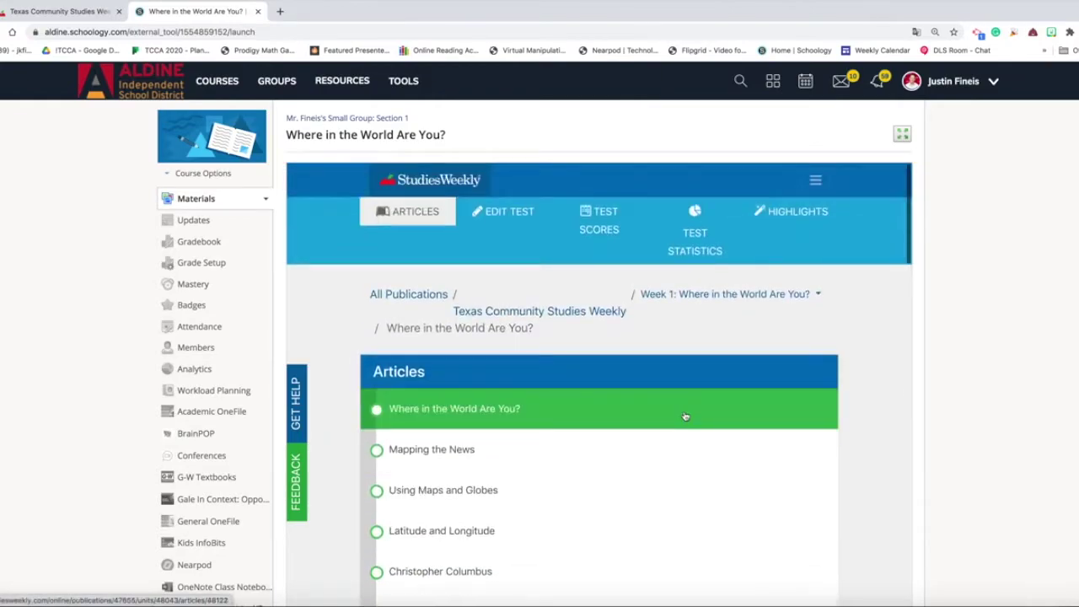
scroll(684, 420, "down", 1)
scroll(678, 419, "up", 2)
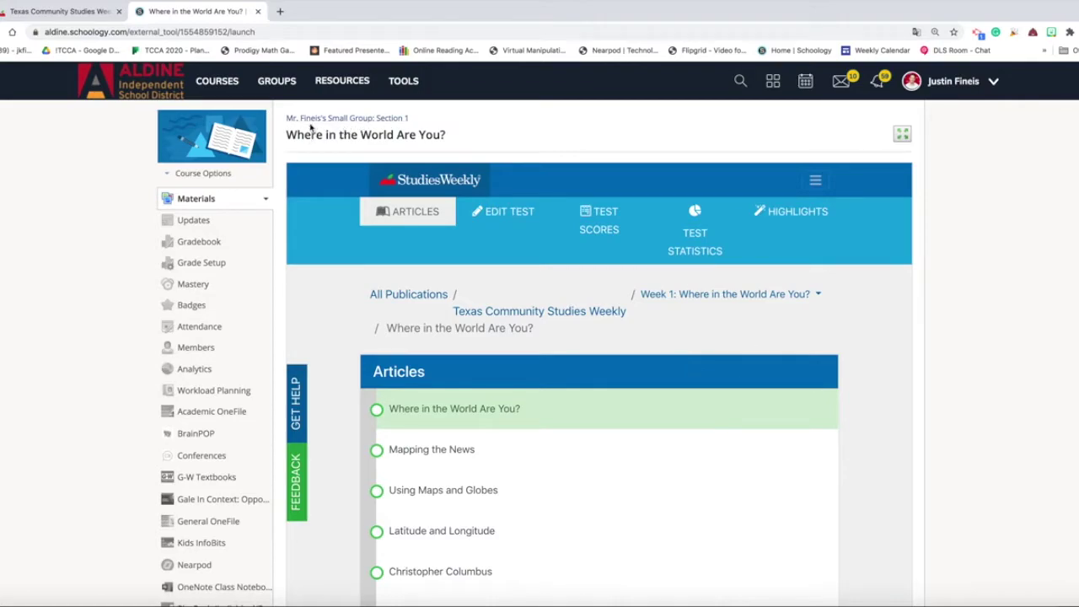
left_click(377, 120)
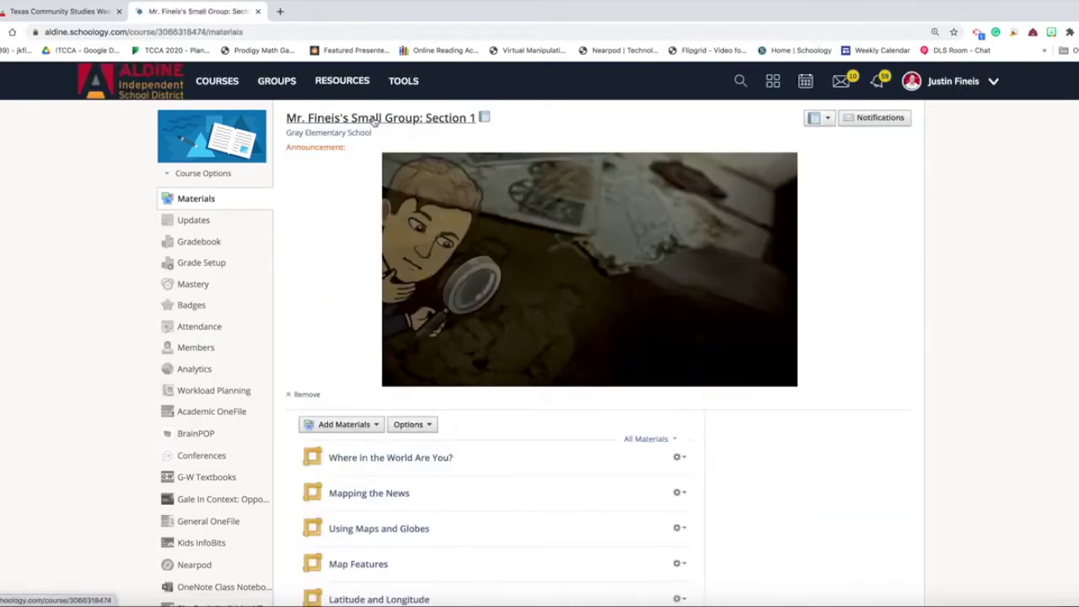
Start adding a Studies Weekly LTI material to the course and dismiss the translation offer in the deep-links window
scroll(402, 447, "down", 5)
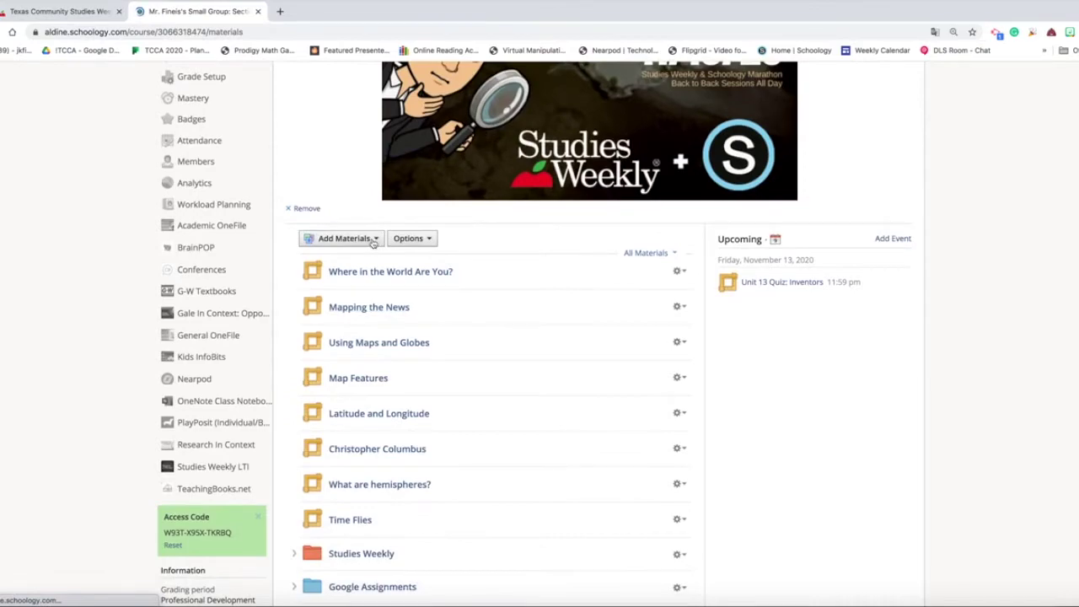
left_click(373, 239)
scroll(497, 320, "down", 2)
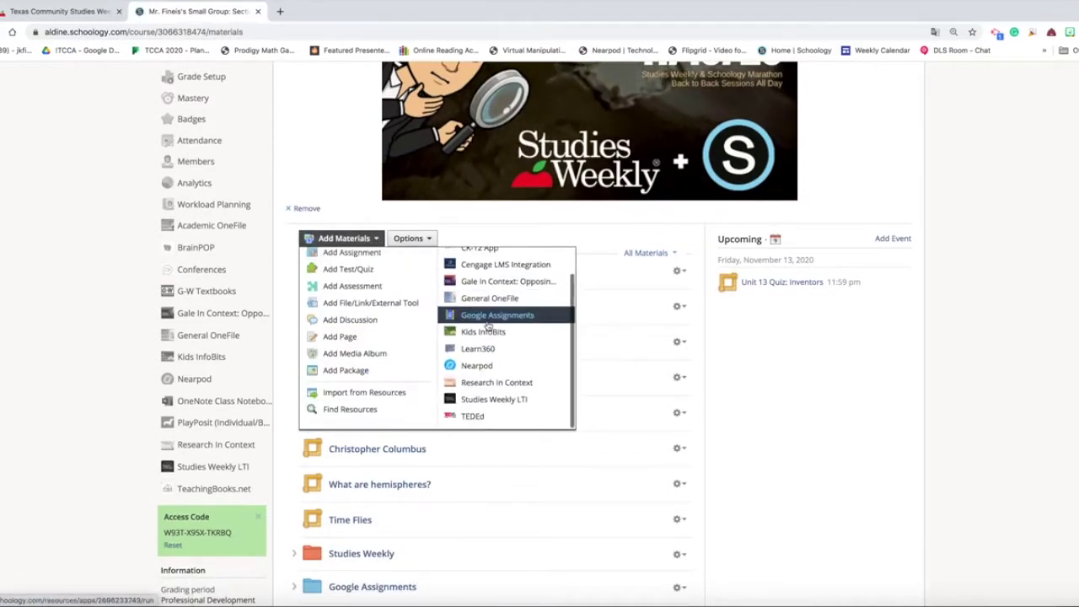
left_click(501, 401)
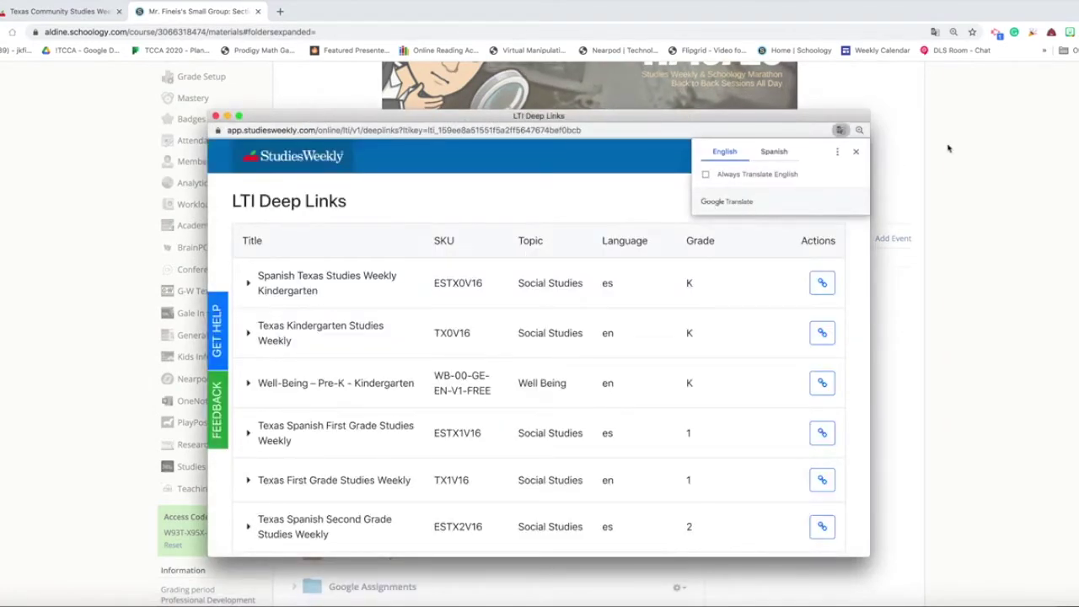
left_click(855, 152)
Expand Texas Community Studies Weekly and its week 1, Where in the World Are You?, to reach the assessment entries
scroll(592, 295, "down", 4)
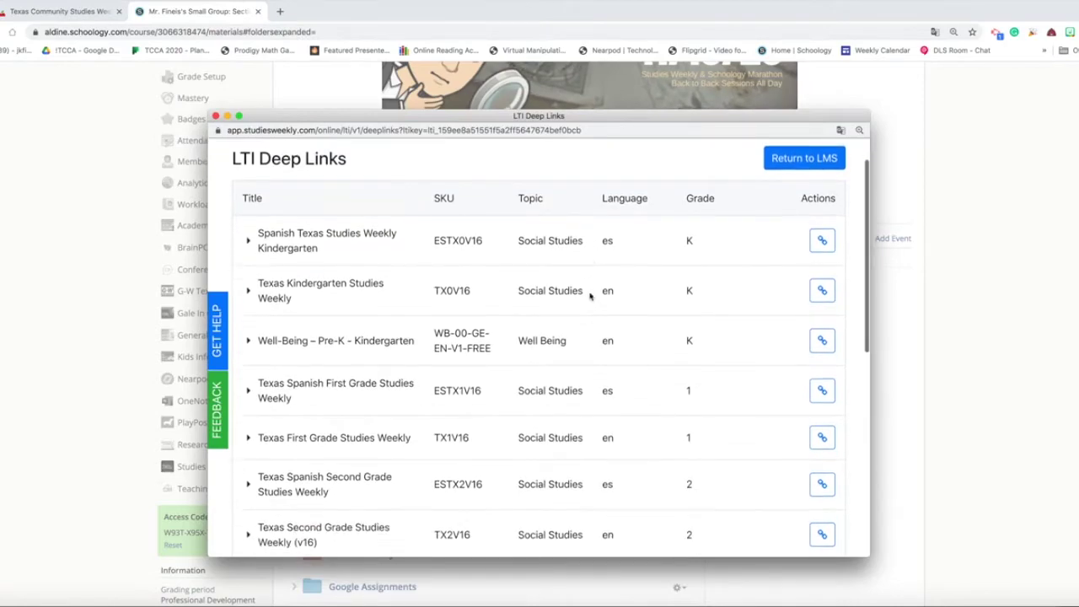
scroll(592, 295, "down", 3)
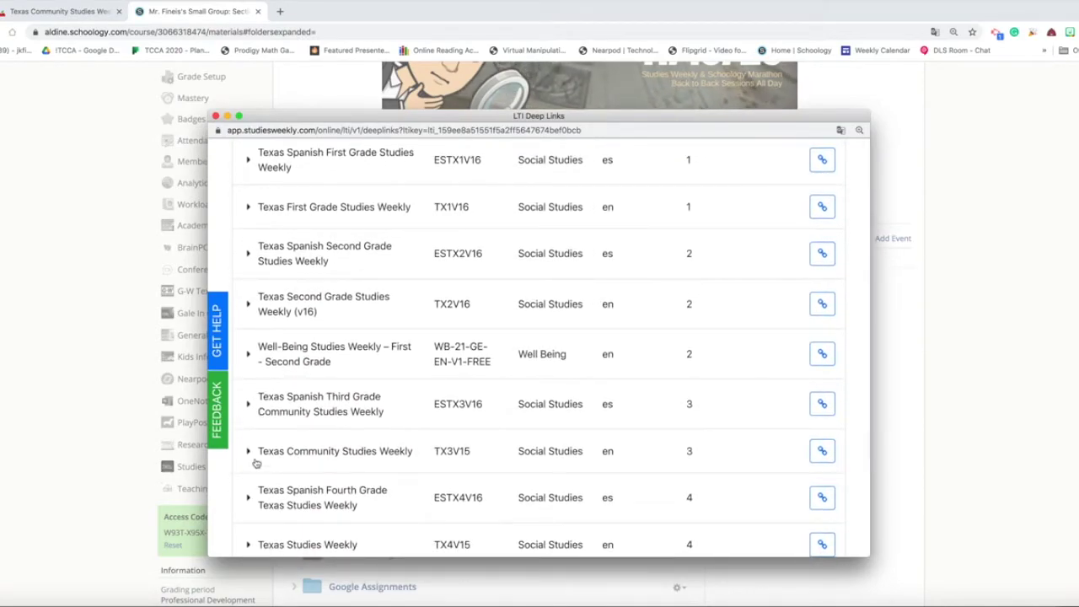
left_click(248, 452)
scroll(518, 495, "down", 6)
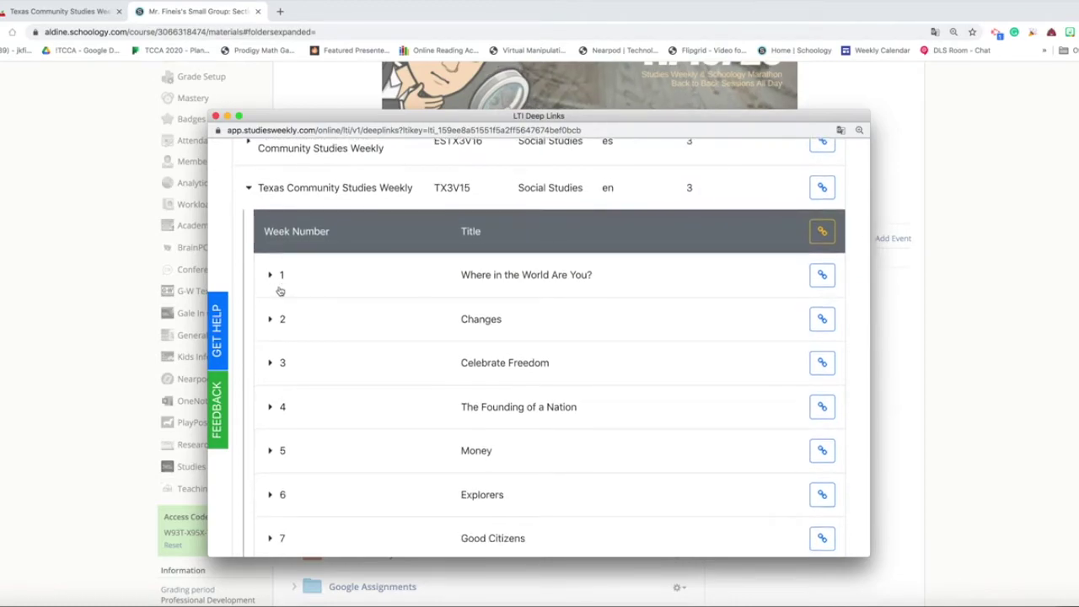
left_click(270, 276)
scroll(515, 379, "down", 10)
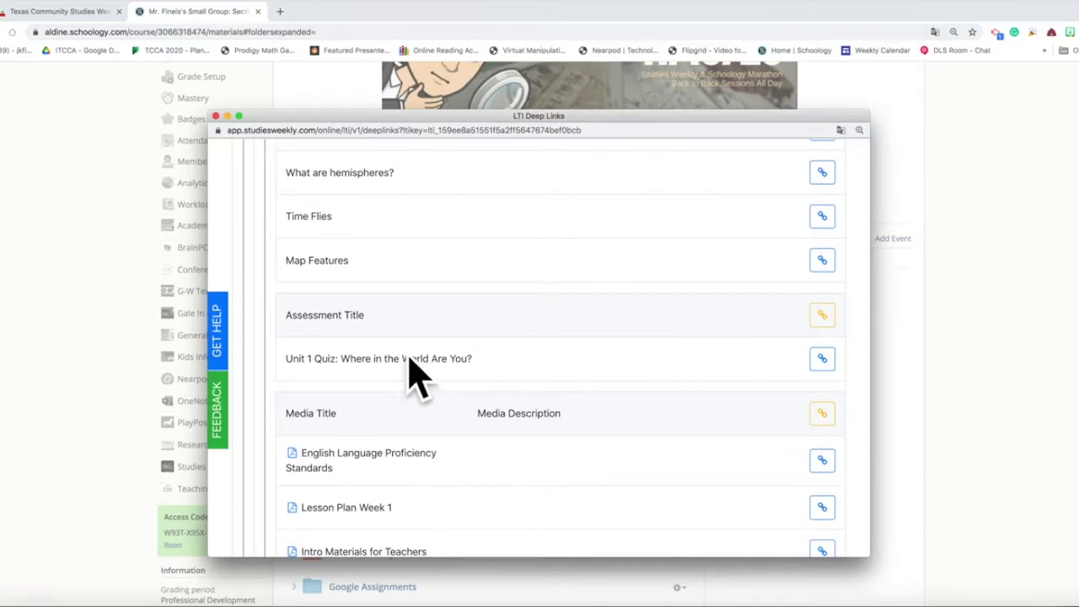
Add the assessment link for Unit 1 Quiz: Where in the World Are You? to the course
left_click(822, 359)
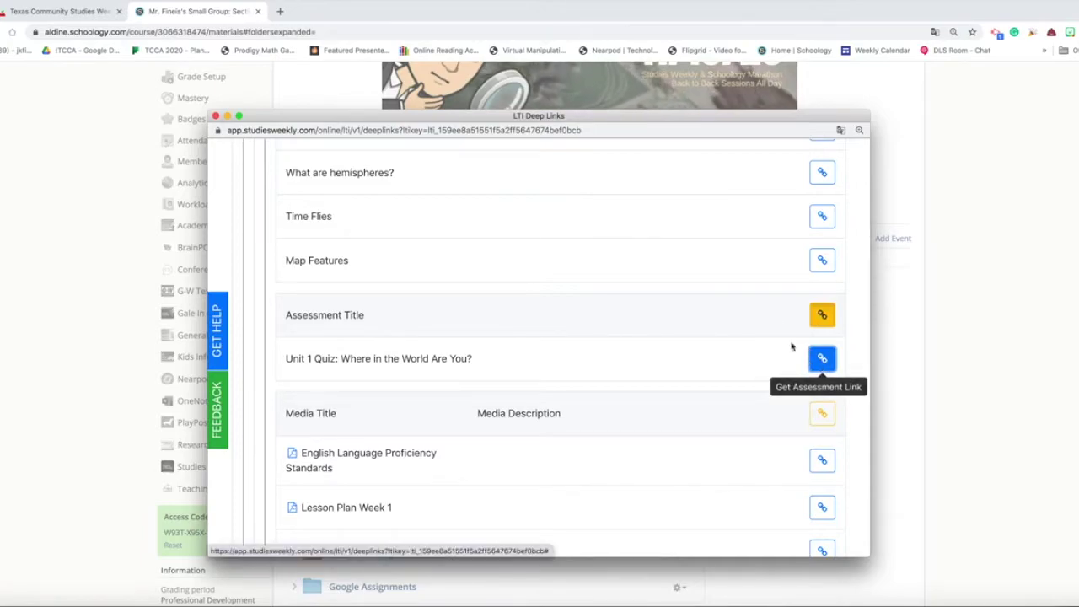
scroll(780, 321, "up", 12)
left_click(797, 204)
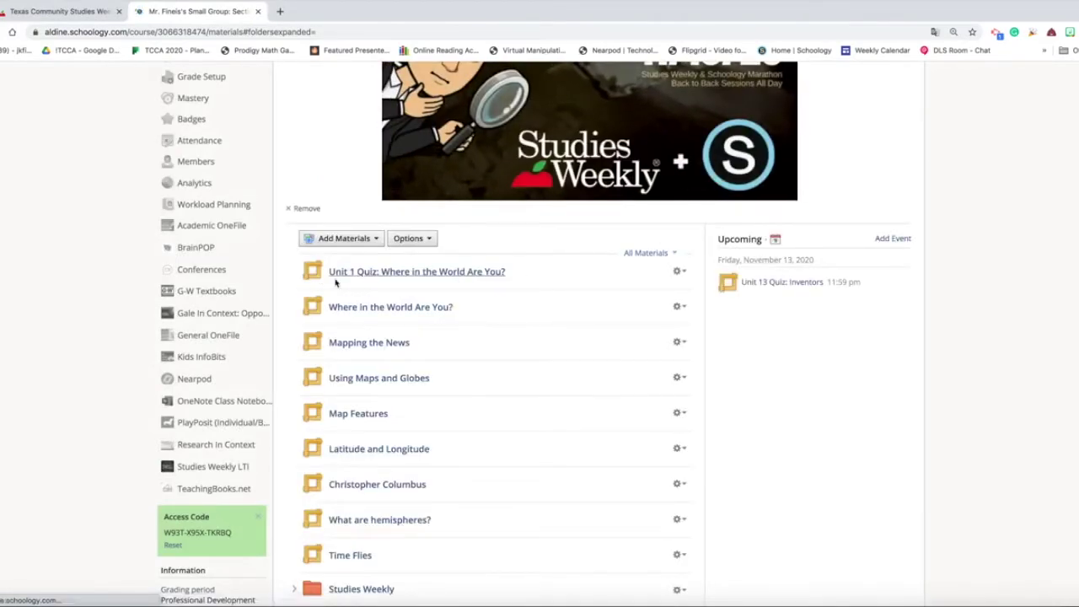
Move the Unit 1 Quiz directly below Time Flies and collapse the Studies Weekly folder
scroll(320, 273, "down", 1)
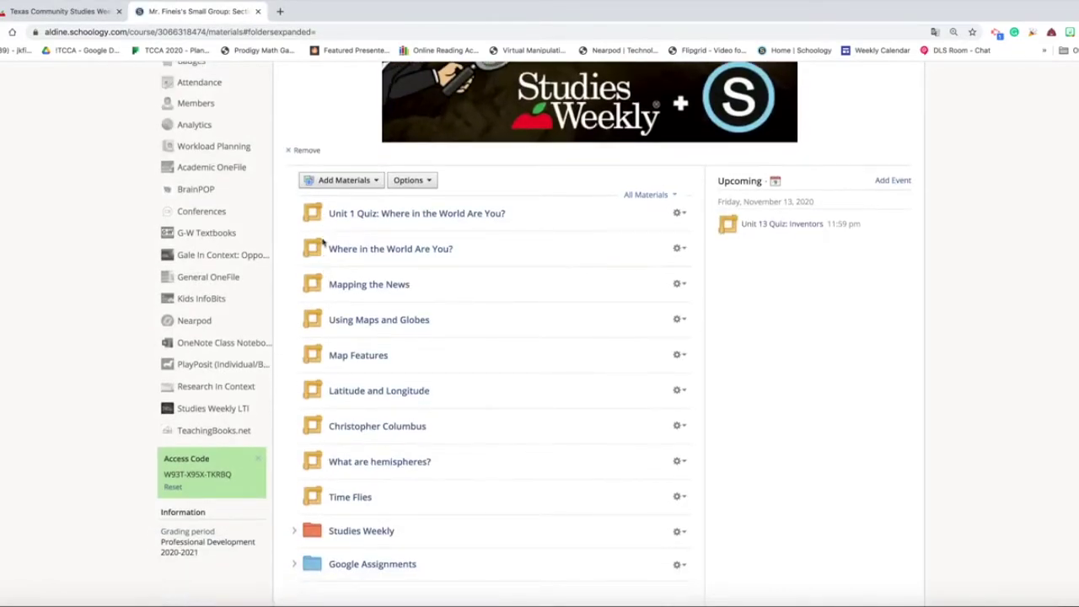
left_click_drag(319, 217, 346, 455)
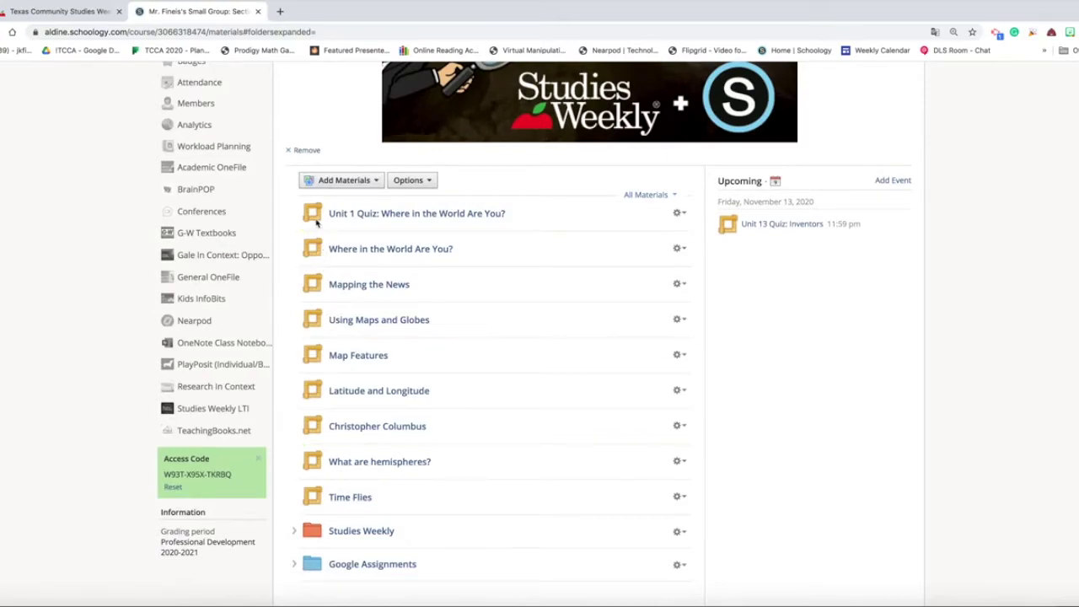
left_click_drag(313, 219, 319, 509)
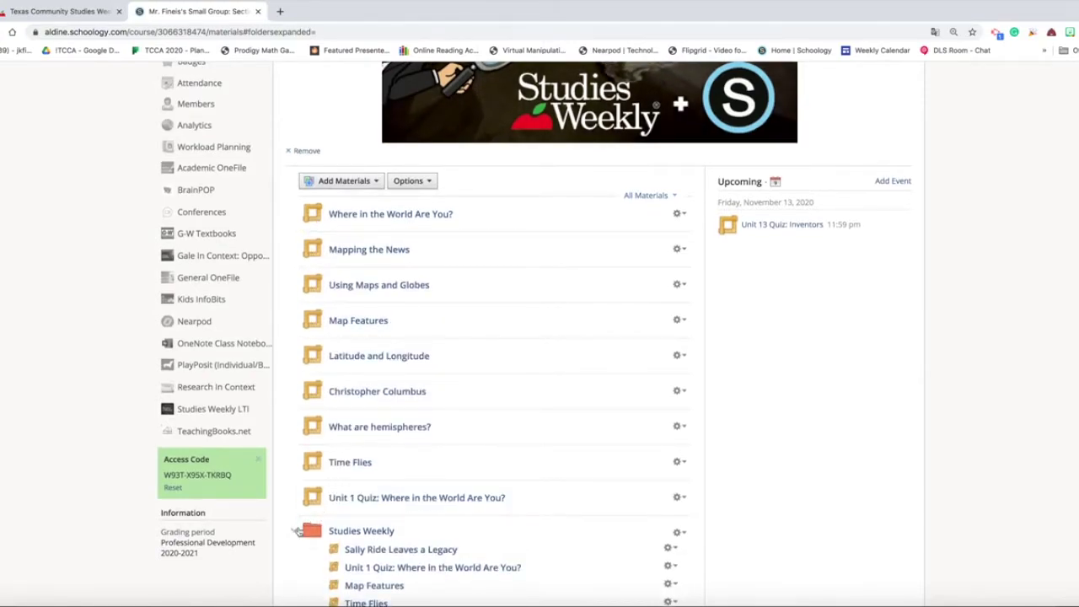
left_click(296, 530)
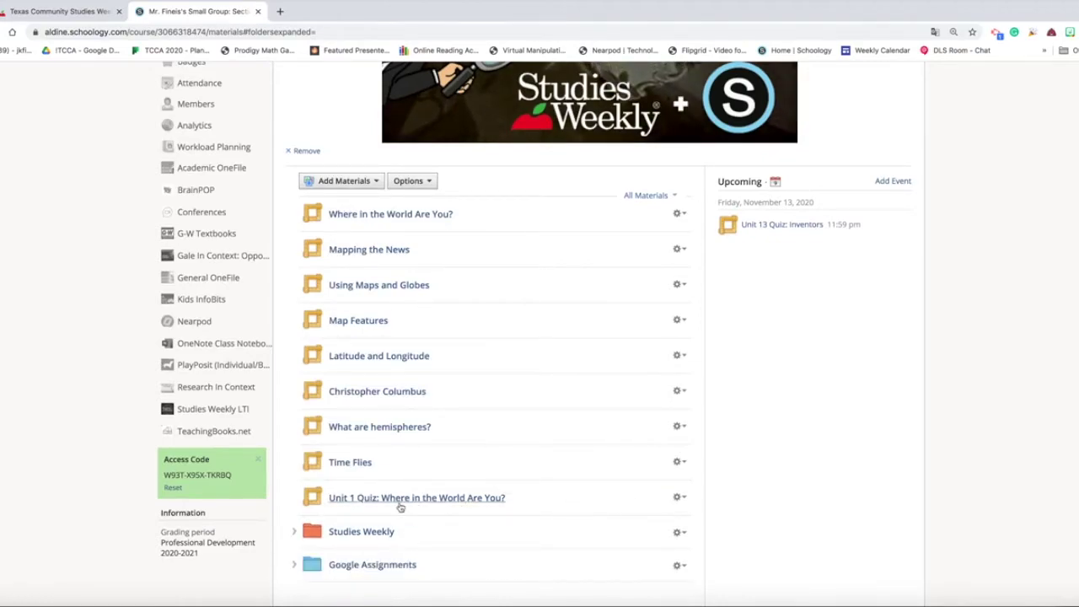
Open the Unit 1 Quiz's settings and enable grading with 100 points
left_click(679, 497)
scroll(691, 506, "down", 2)
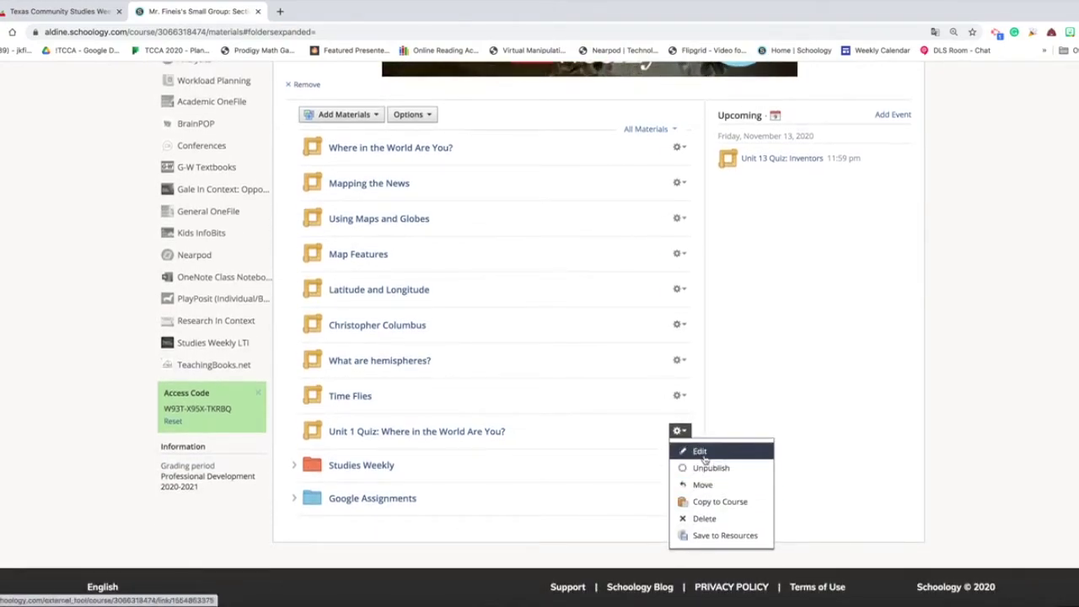
left_click(707, 469)
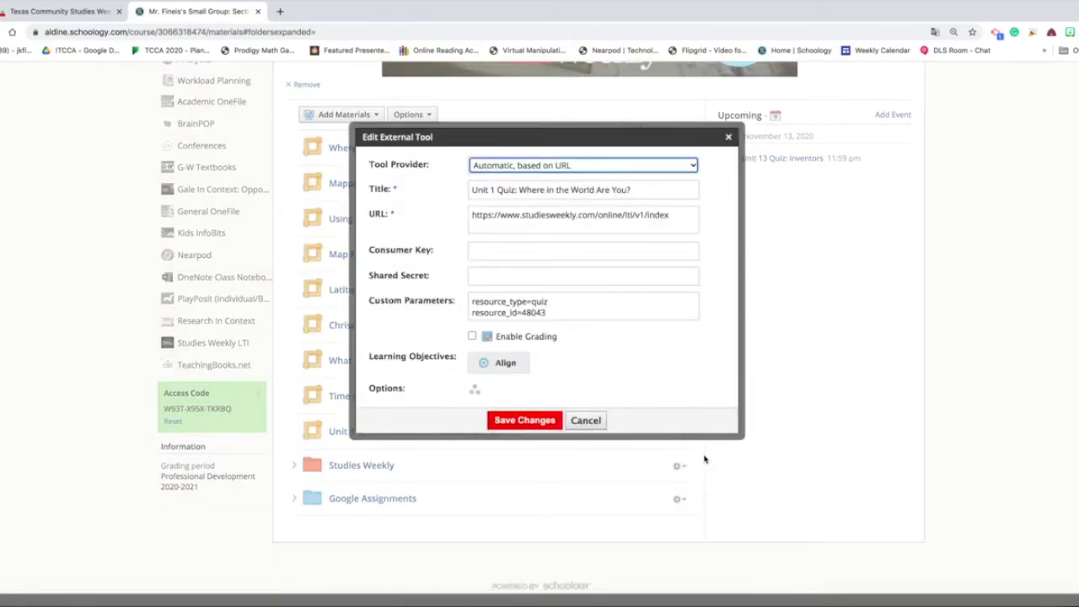
left_click(472, 336)
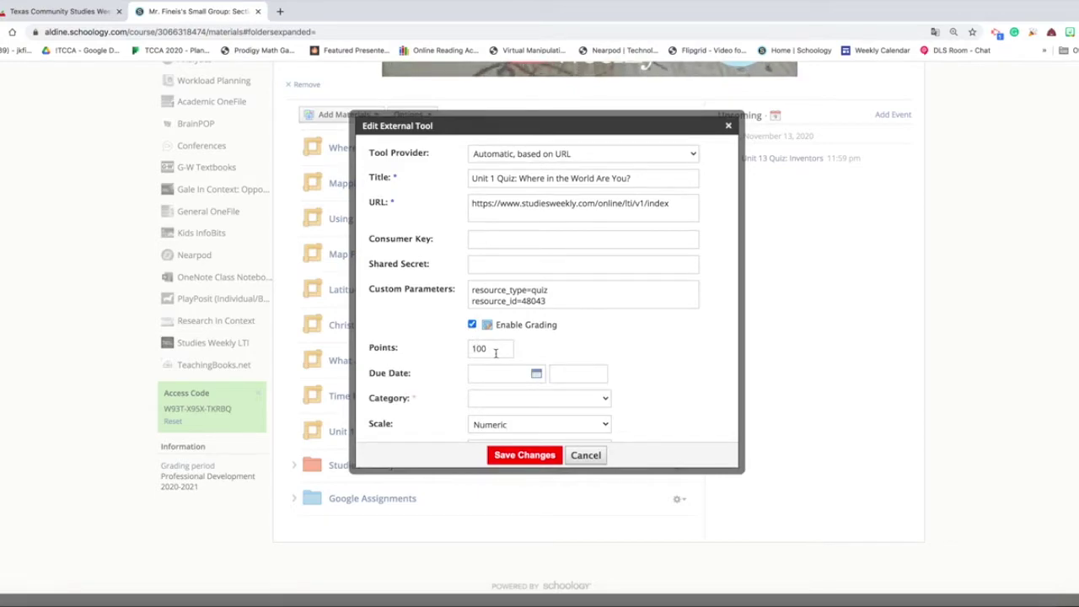
left_click(491, 349)
key("BackSpace")
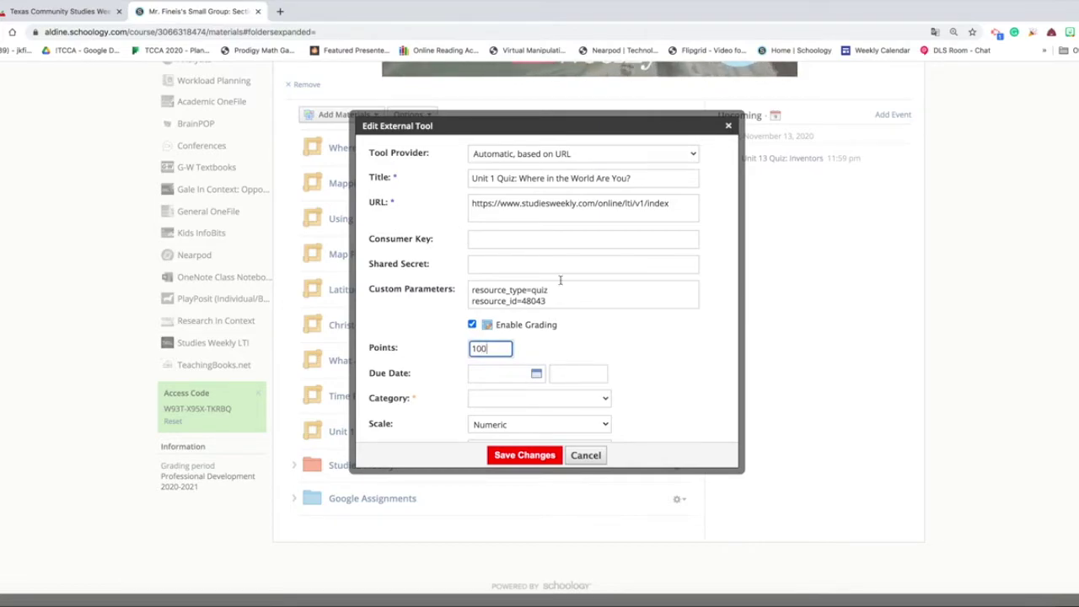
Set the quiz's due date to 11/13/20 and its category to Daily Grade, and save the changes
scroll(693, 336, "down", 1)
scroll(692, 338, "down", 1)
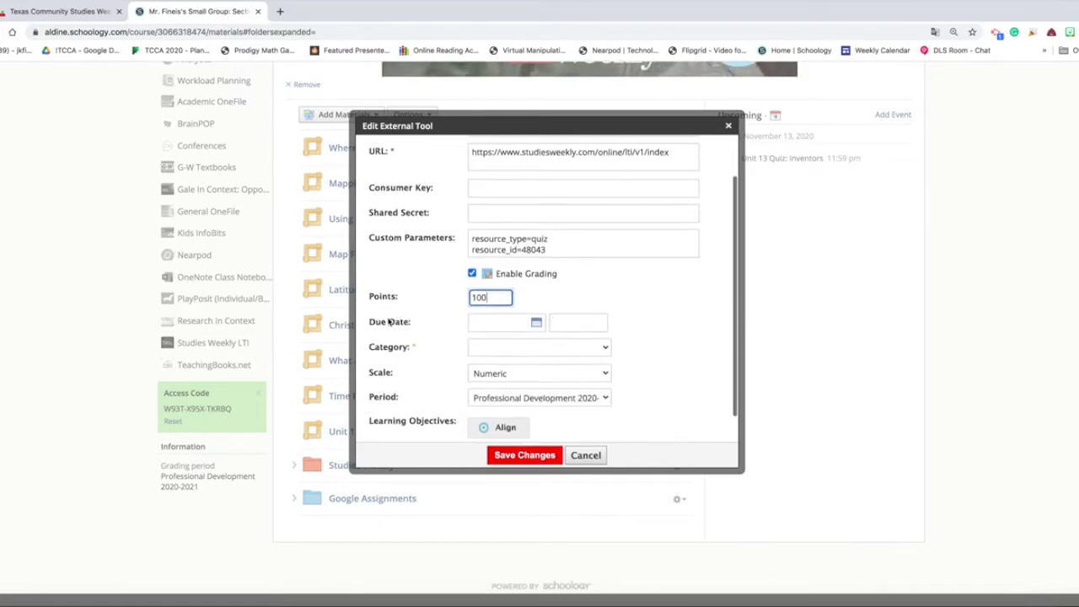
left_click(533, 329)
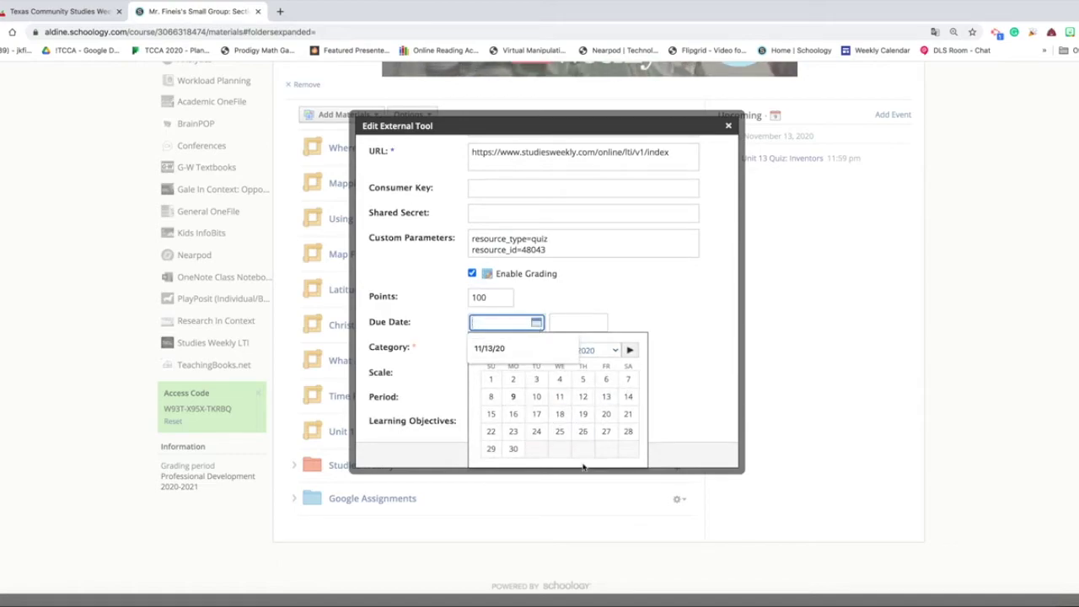
left_click(607, 401)
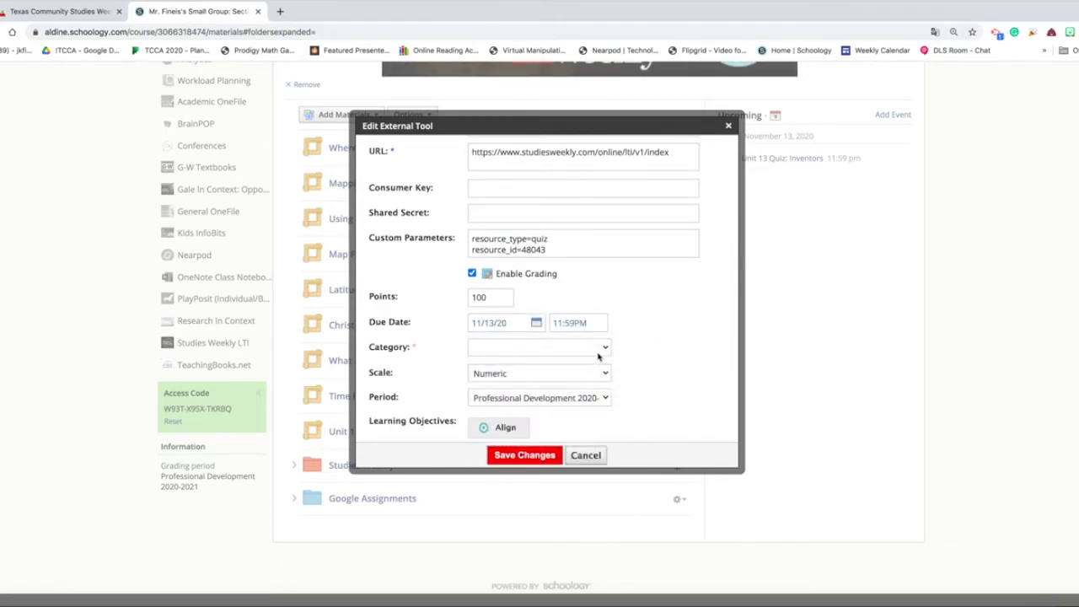
left_click(598, 349)
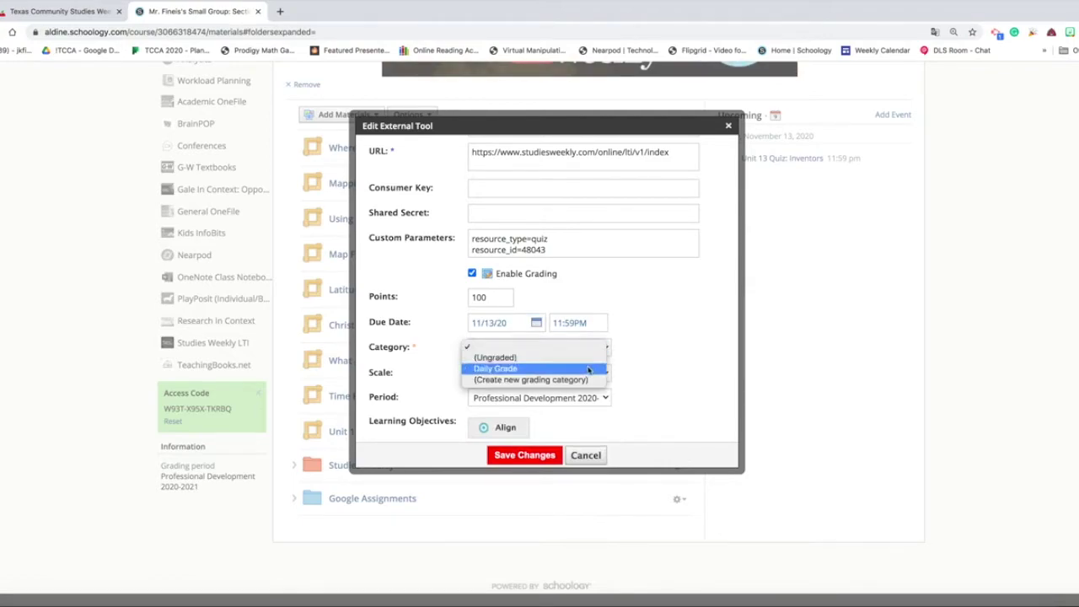
left_click(588, 369)
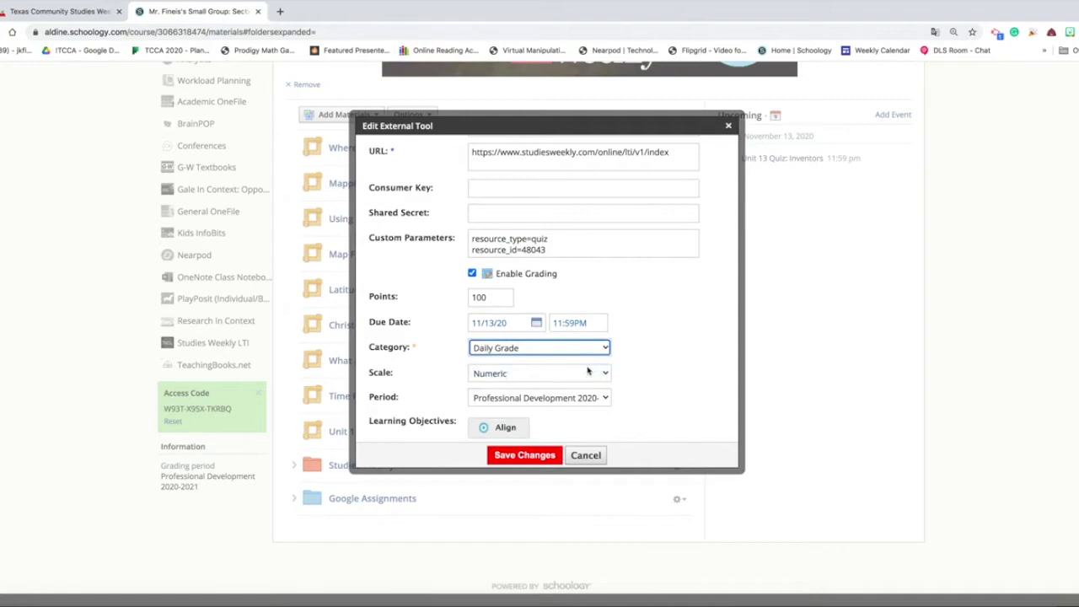
scroll(452, 285, "up", 1)
scroll(506, 354, "down", 2)
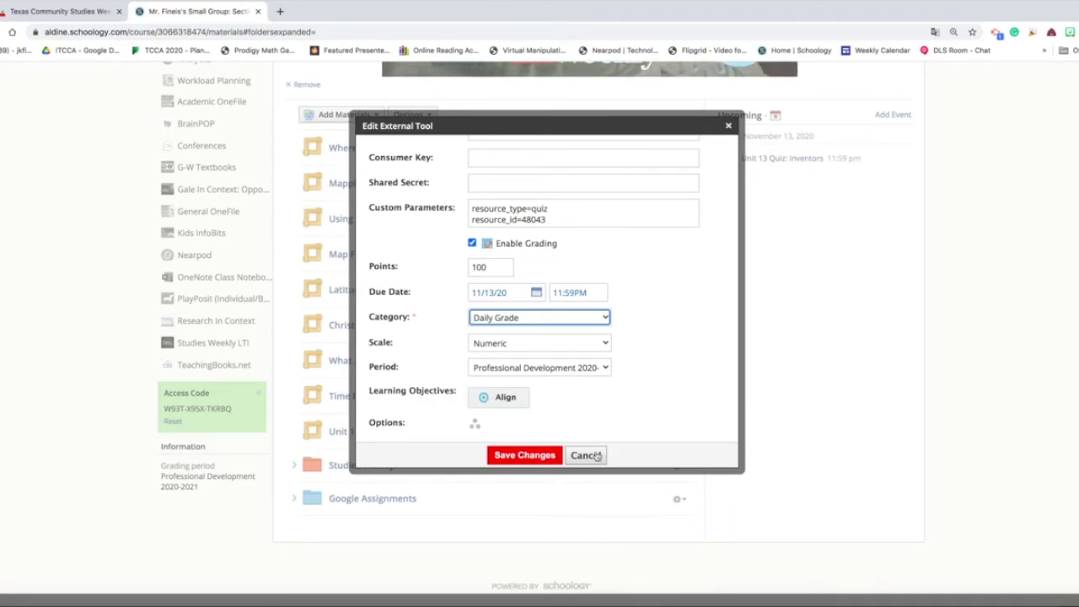
left_click(524, 455)
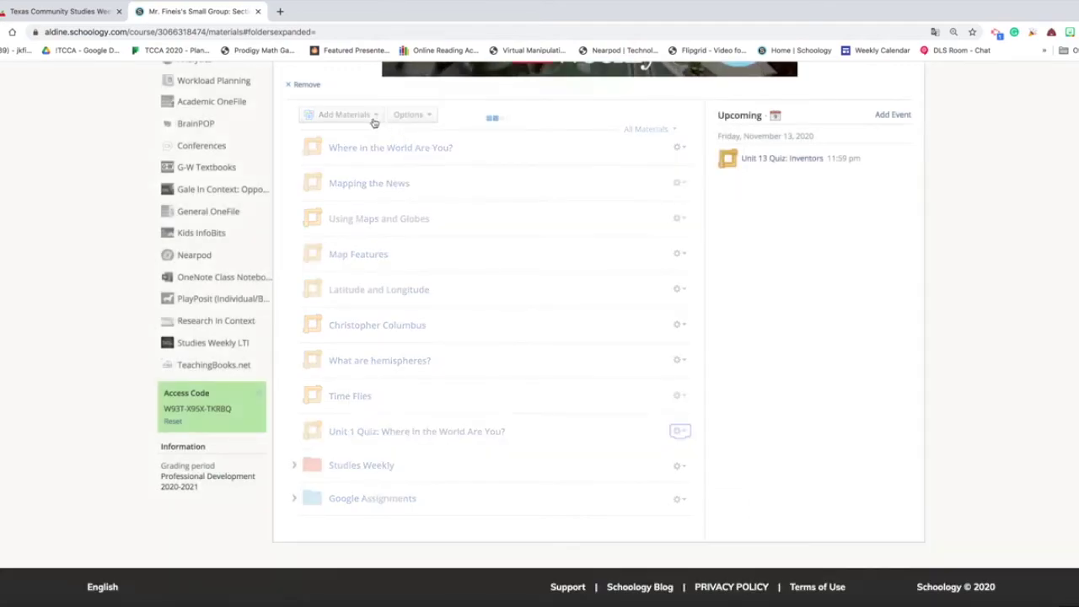
left_click(363, 114)
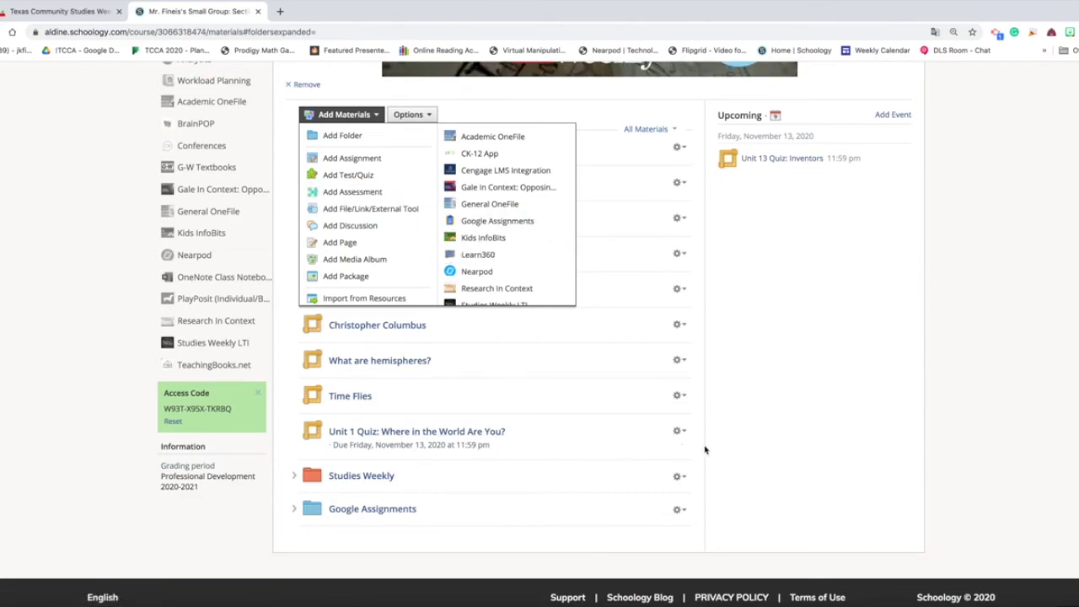
left_click(761, 448)
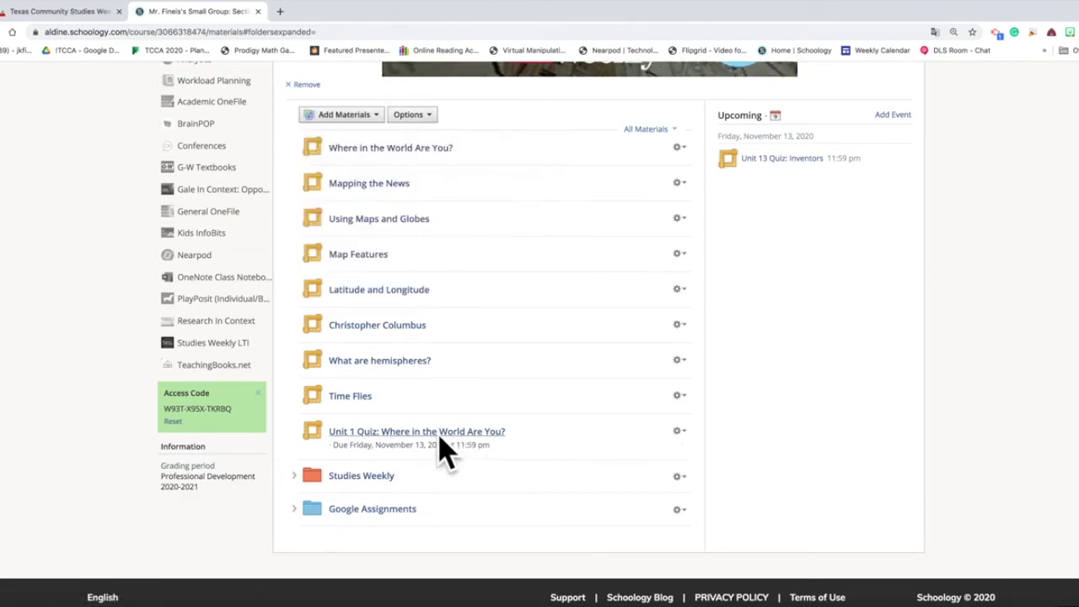
View the course gradebook with the Unit 1 Quiz column and return to the course materials
scroll(168, 148, "up", 3)
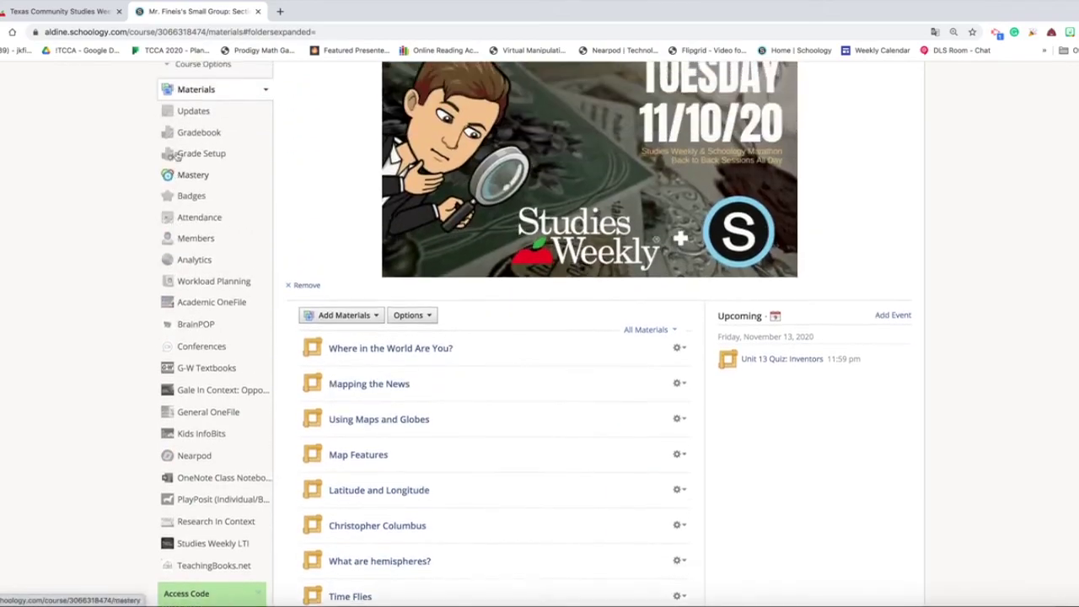
left_click(199, 185)
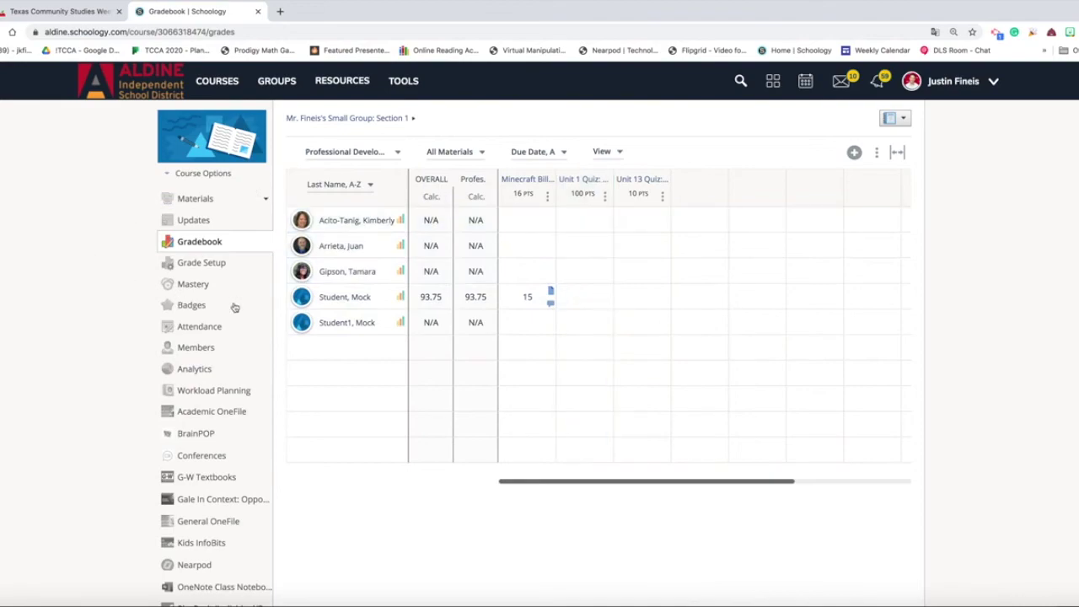
left_click(201, 201)
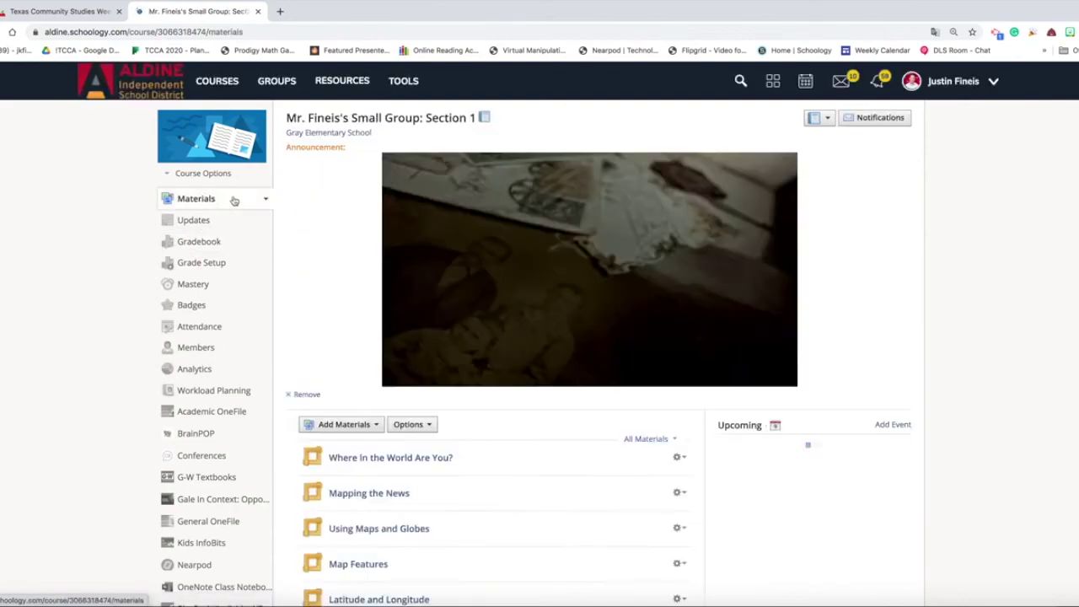
scroll(472, 387, "down", 3)
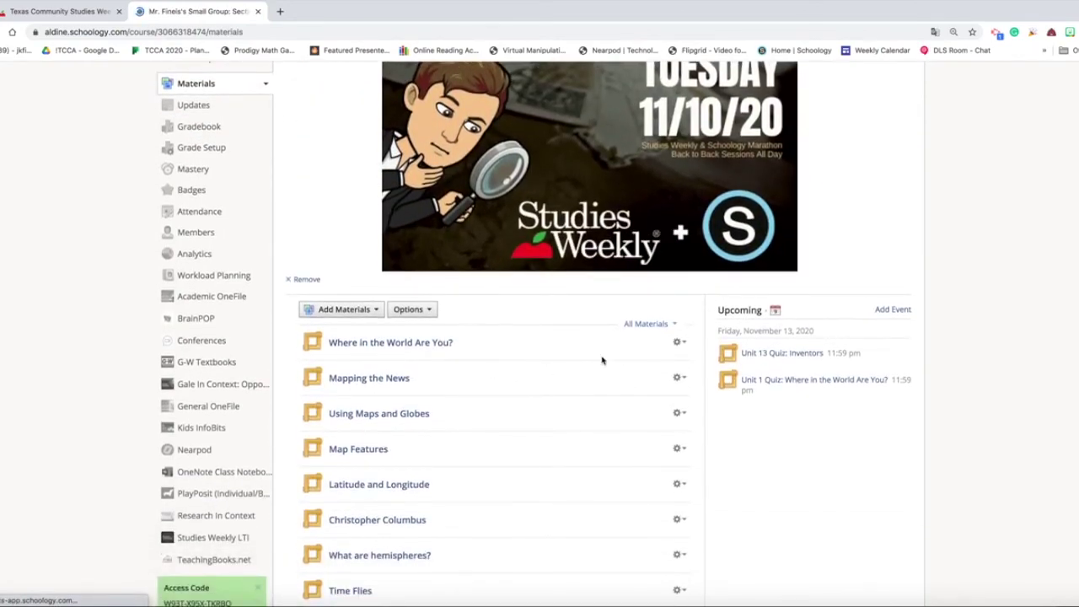
Try enabling grading for the Where in the World Are You? article with the (Ungraded) category, and discard the changes
left_click(679, 342)
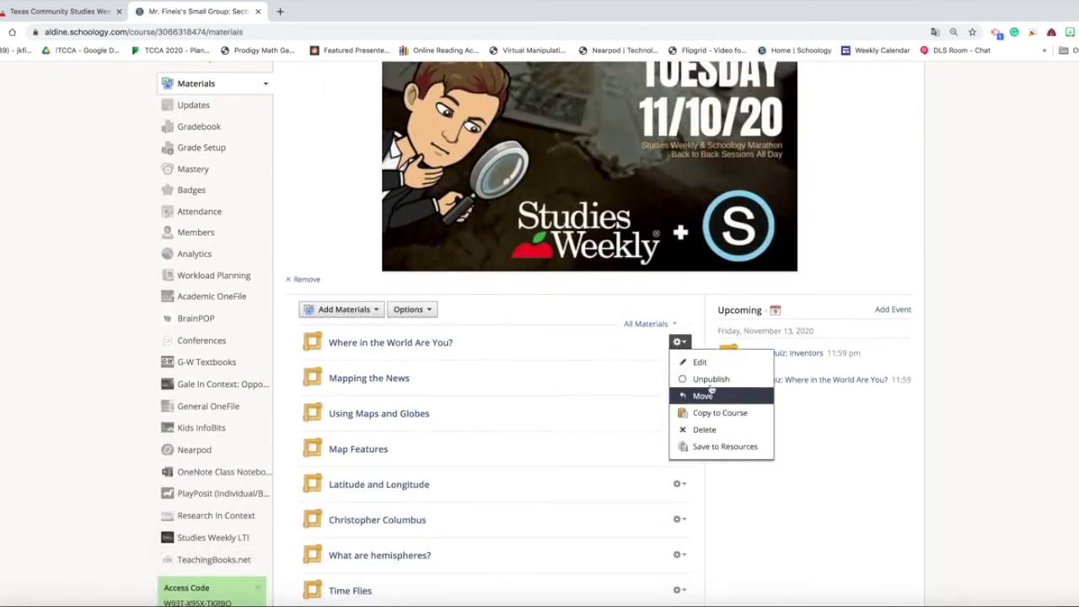
left_click(690, 363)
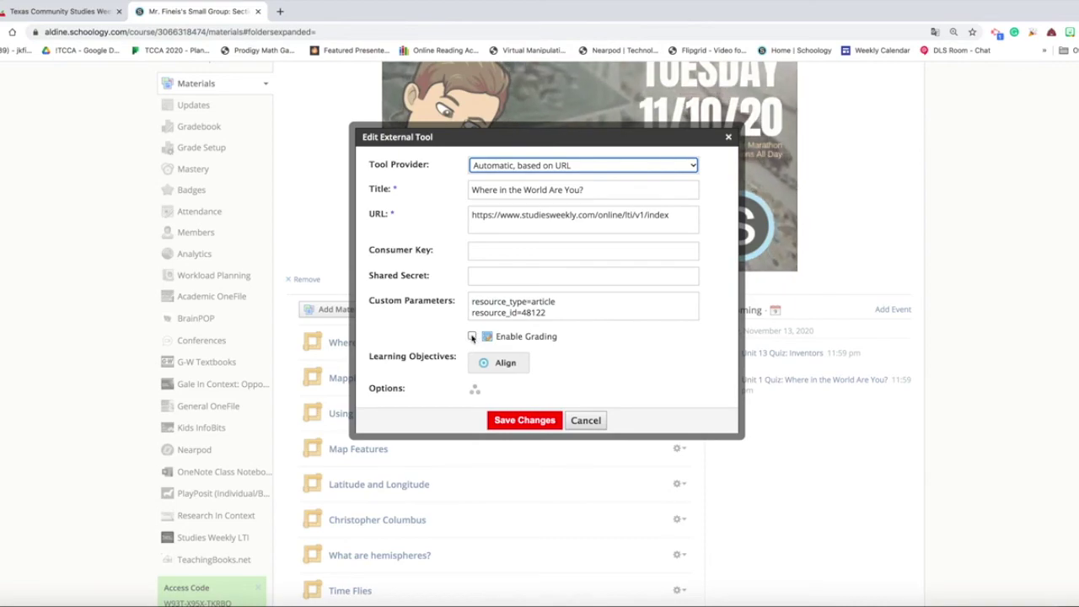
left_click(472, 336)
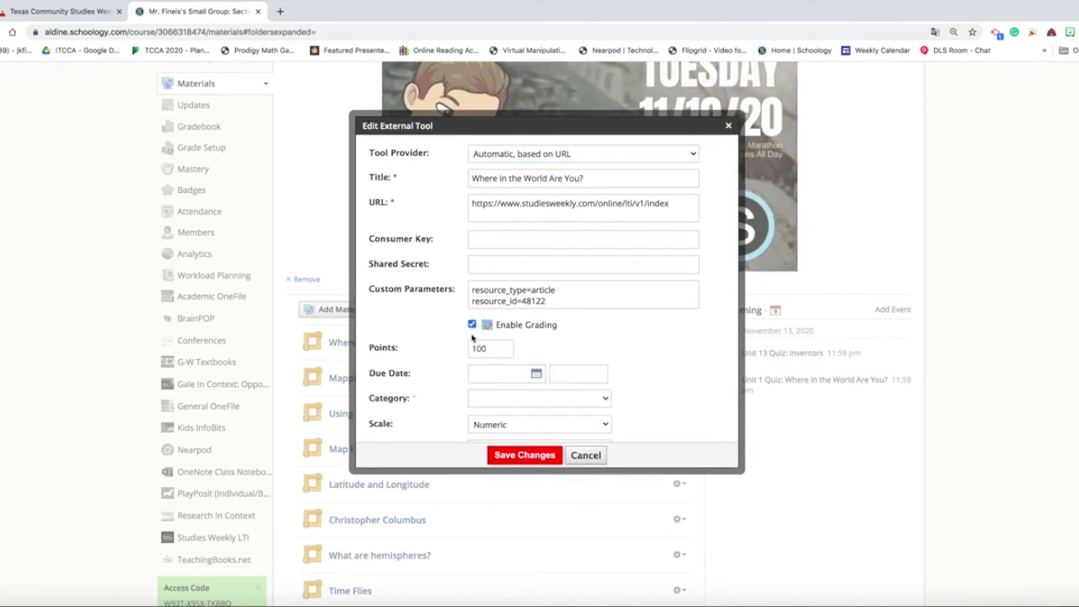
scroll(466, 350, "down", 2)
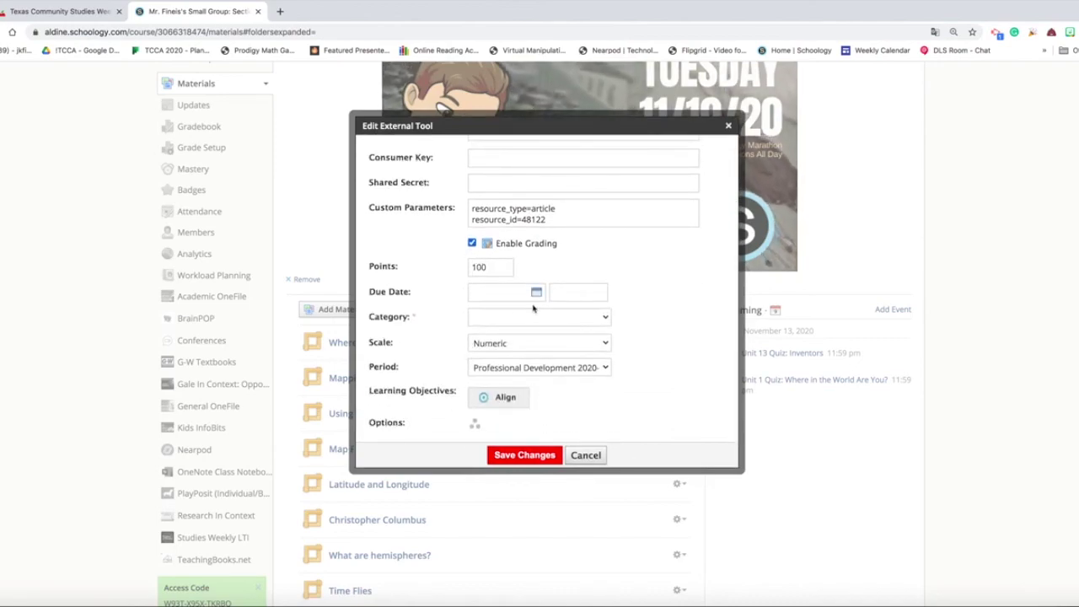
left_click(506, 344)
left_click(523, 317)
left_click(523, 317)
left_click(518, 327)
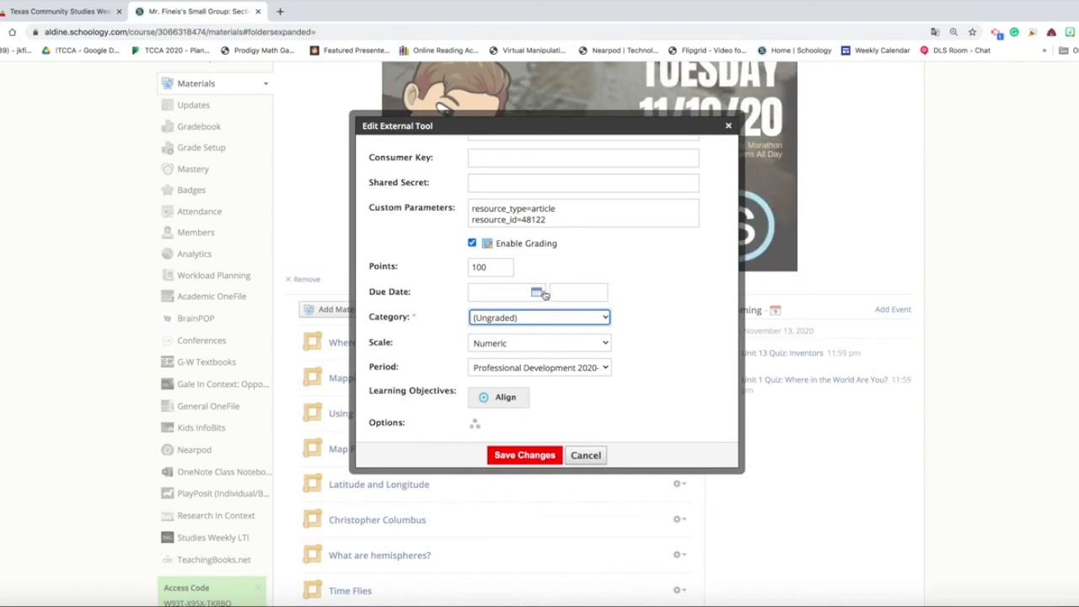
left_click(586, 455)
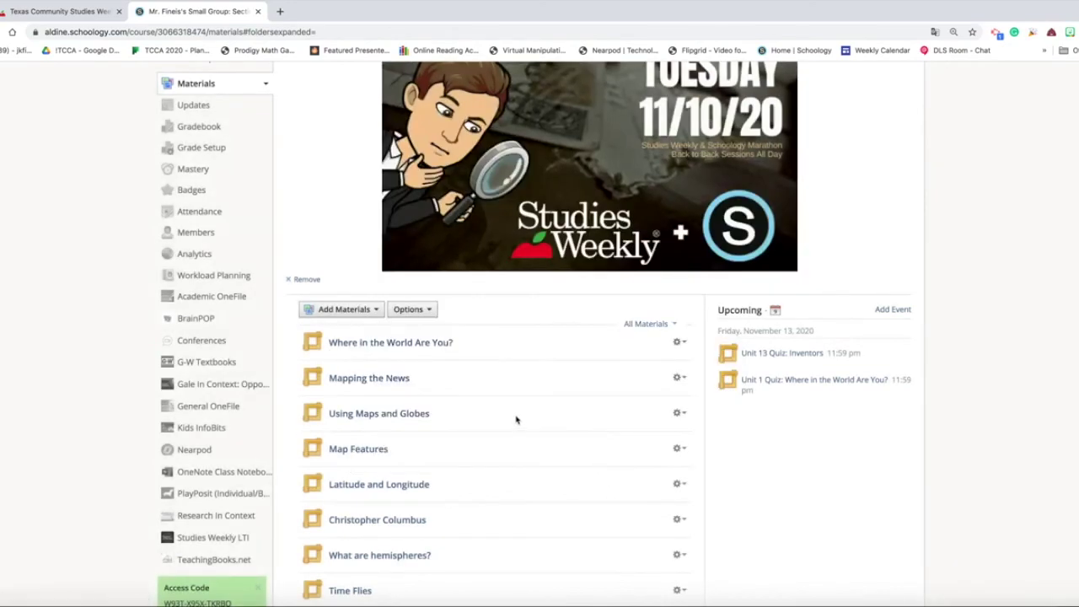